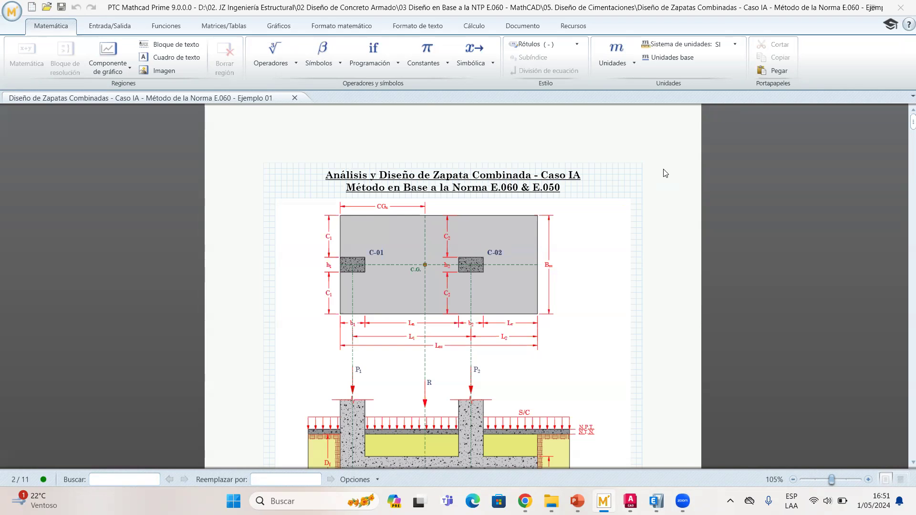
left_click(554, 183)
scroll(629, 223, "down", 2)
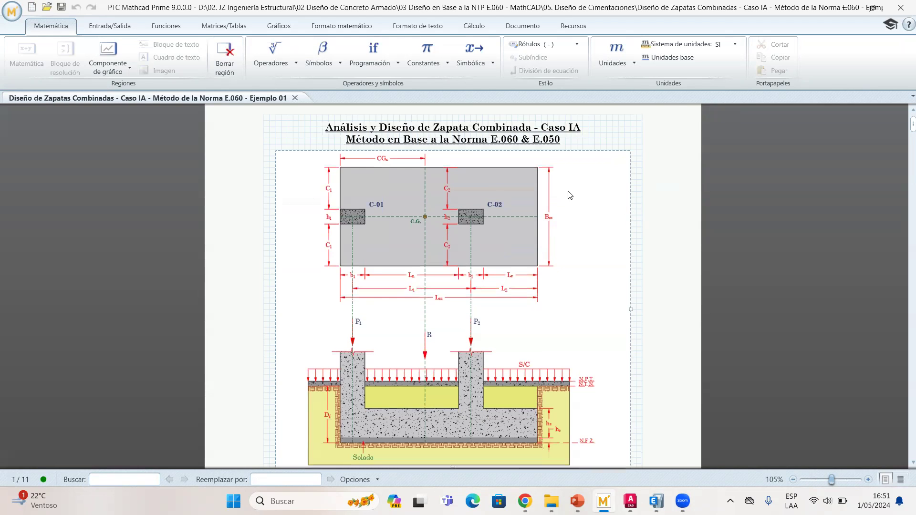
scroll(570, 195, "up", 2)
left_click(642, 216)
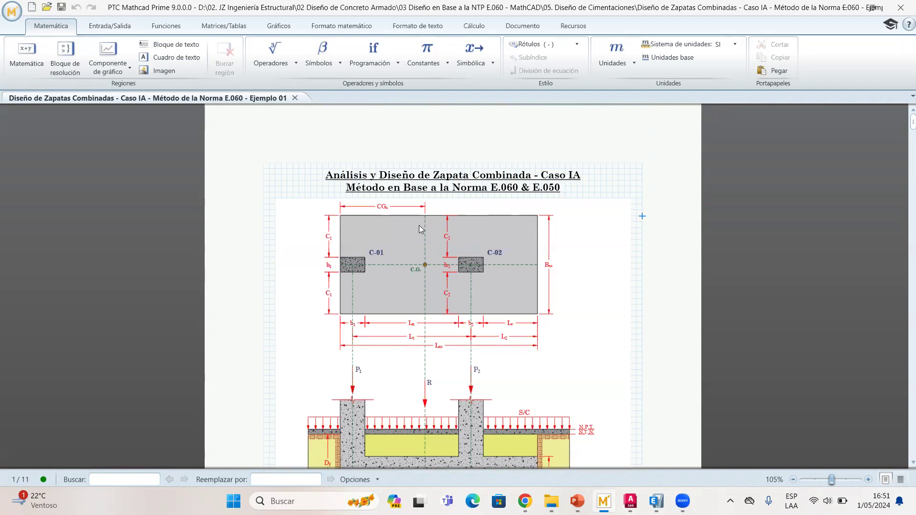
left_click(266, 222)
left_click(269, 222)
Switch to the AutoCAD drawing 2024-04-21 Plano de Estructuras - Distro and examine the first-floor framing plan and the column schedule
left_click(631, 501)
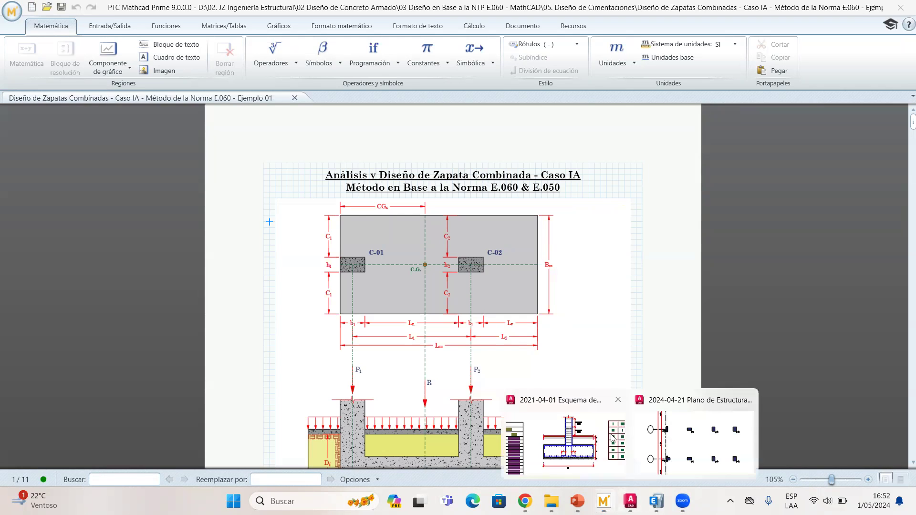
left_click(695, 442)
mouse_move(359, 398)
middle_mouse_down()
mouse_move(405, 324)
mouse_move(441, 166)
middle_mouse_up()
scroll(333, 307, "up", 3)
mouse_move(333, 307)
middle_mouse_down()
mouse_move(365, 282)
mouse_move(442, 169)
middle_mouse_up()
mouse_move(364, 258)
middle_mouse_down()
mouse_move(369, 366)
mouse_move(351, 304)
middle_mouse_up()
scroll(351, 305, "up", 2)
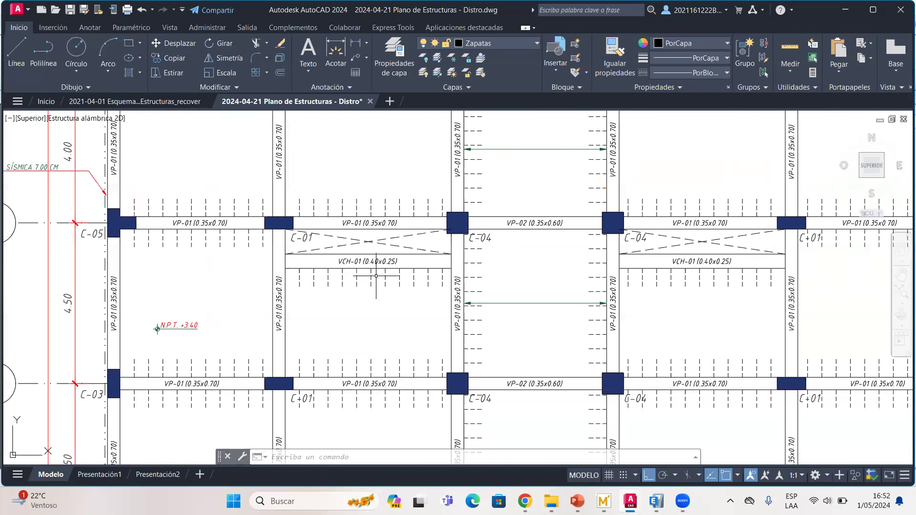
scroll(377, 258, "down", 4)
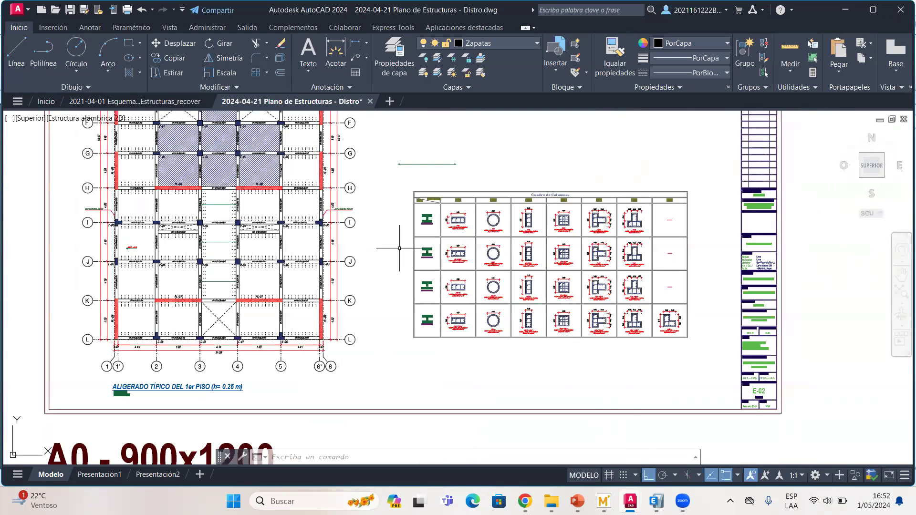
scroll(458, 220, "up", 6)
scroll(357, 219, "down", 3)
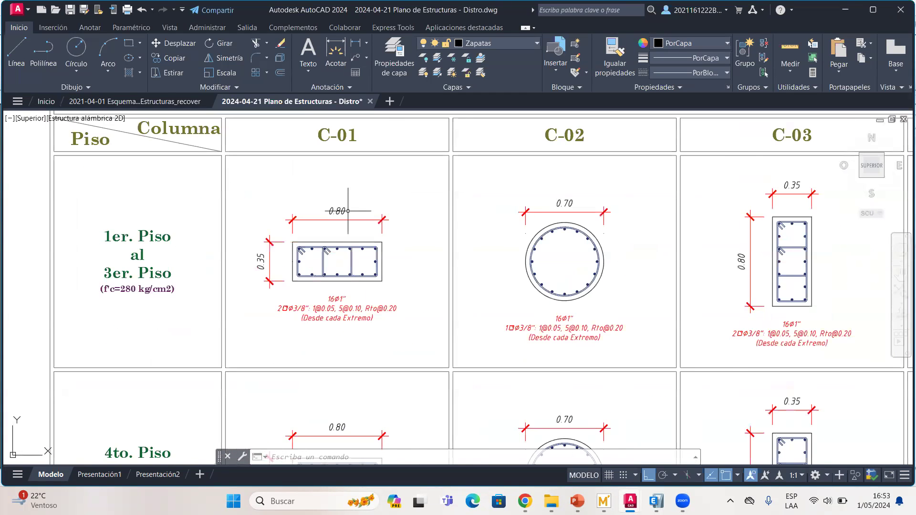
scroll(302, 249, "down", 5)
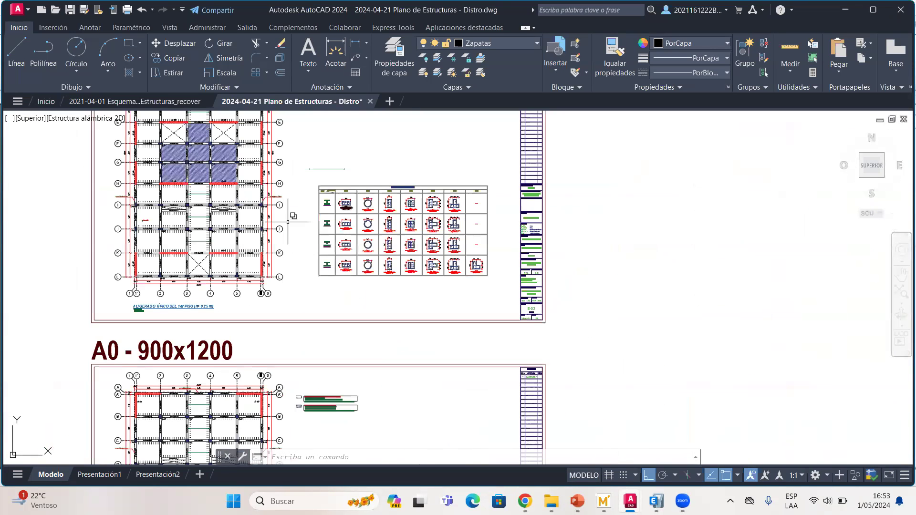
Locate the foundation sheet among the structural plans and examine the title block naming its drawing and specialty
scroll(302, 250, "up", 1)
middle_click_drag(304, 308, 351, 370)
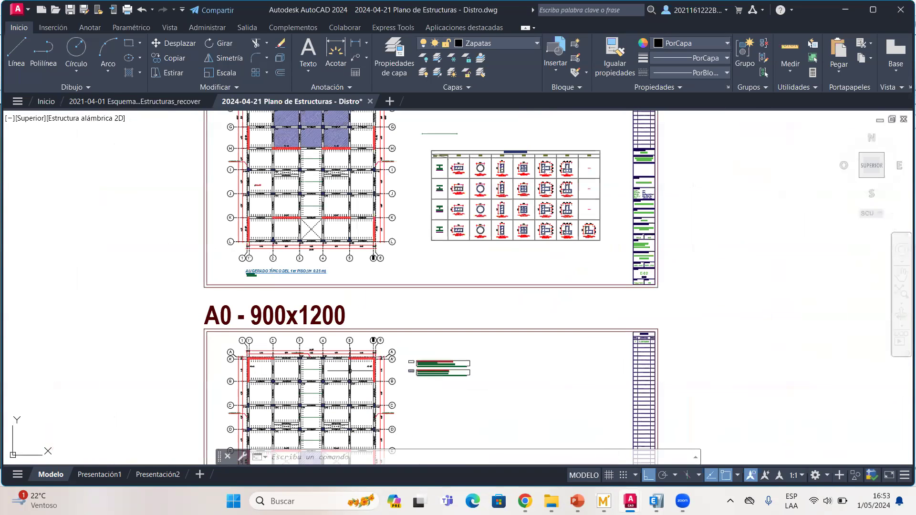
scroll(353, 414, "down", 3)
scroll(346, 246, "up", 5)
middle_click_drag(319, 158, 361, 296)
middle_click_drag(332, 207, 354, 168)
scroll(383, 255, "down", 2)
scroll(710, 357, "up", 1)
middle_click_drag(710, 356, 607, 281)
scroll(593, 250, "up", 4)
middle_click_drag(457, 291, 445, 225)
scroll(422, 307, "down", 1)
middle_click_drag(422, 308, 412, 236)
scroll(421, 308, "up", 1)
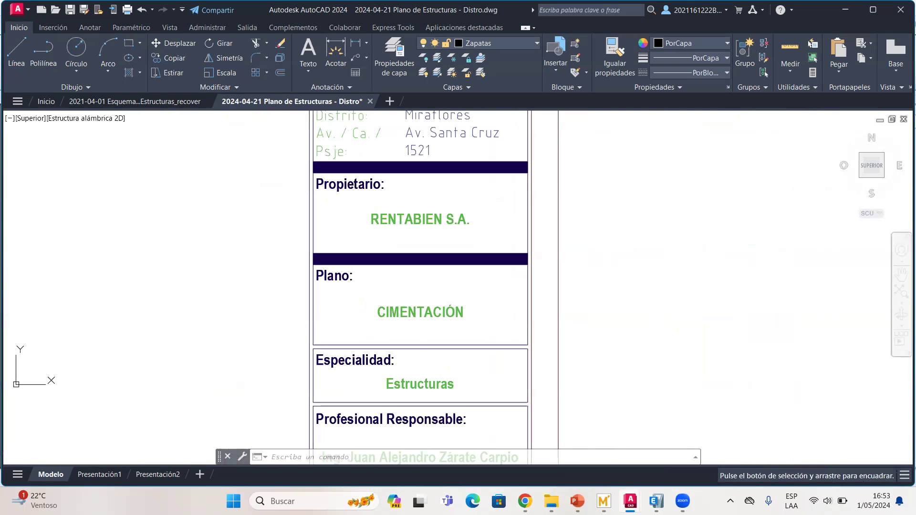
Maximize the AutoCAD window and examine the column and wall layout along axes A to E of the foundation plan
scroll(307, 311, "down", 3)
scroll(331, 267, "up", 1)
middle_click_drag(207, 231, 391, 257)
scroll(273, 238, "up", 3)
mouse_move(307, 236)
middle_mouse_down()
mouse_move(307, 286)
mouse_move(298, 292)
mouse_move(305, 280)
mouse_move(315, 396)
mouse_move(323, 332)
middle_mouse_up()
mouse_move(309, 256)
middle_mouse_down()
mouse_move(330, 350)
mouse_move(290, 202)
middle_mouse_up()
middle_click_drag(342, 274, 306, 230)
mouse_move(311, 294)
middle_mouse_down()
mouse_move(344, 251)
mouse_move(360, 286)
middle_mouse_up()
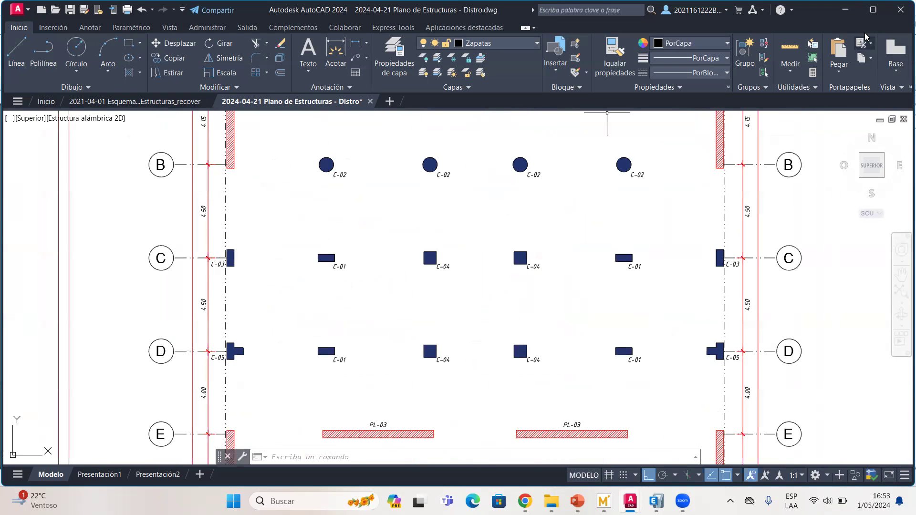
left_click(873, 10)
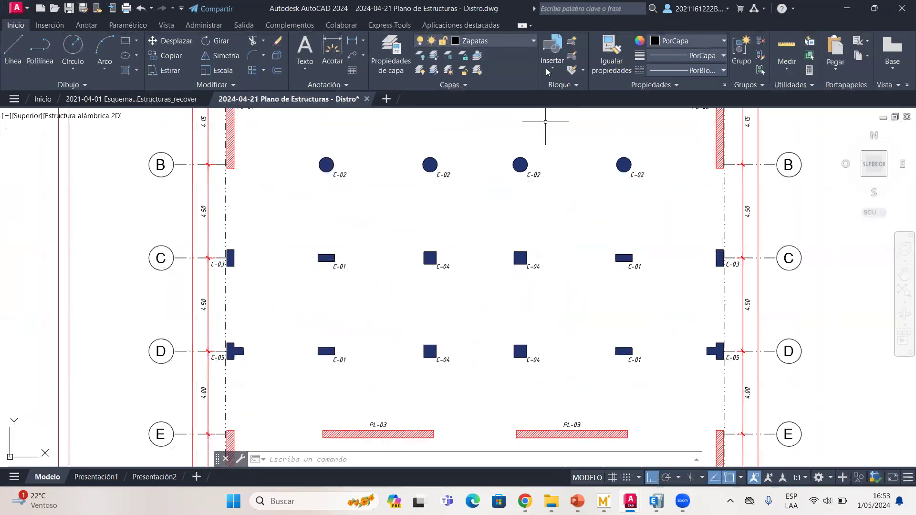
mouse_move(440, 135)
middle_mouse_down()
mouse_move(431, 220)
mouse_move(388, 229)
middle_mouse_up()
scroll(388, 229, "down", 1)
mouse_move(393, 264)
middle_mouse_down()
mouse_move(390, 227)
mouse_move(374, 229)
mouse_move(377, 245)
middle_mouse_up()
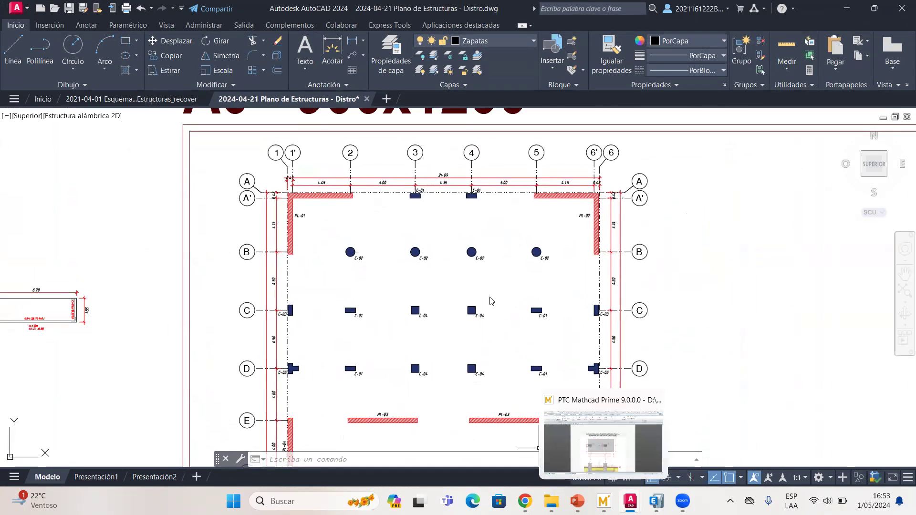
Switch to the ETABS building model and show a 3-D view beside the Piso 01 plan
left_click(652, 437)
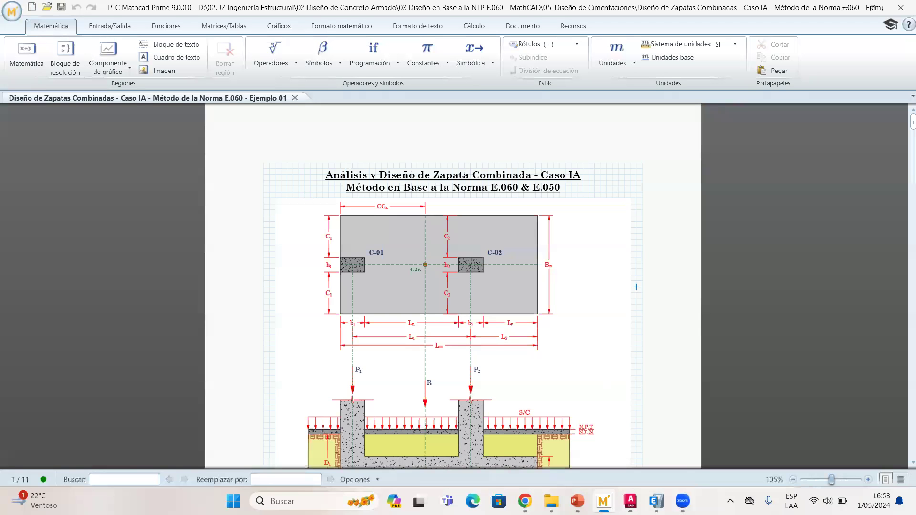
left_click(656, 495)
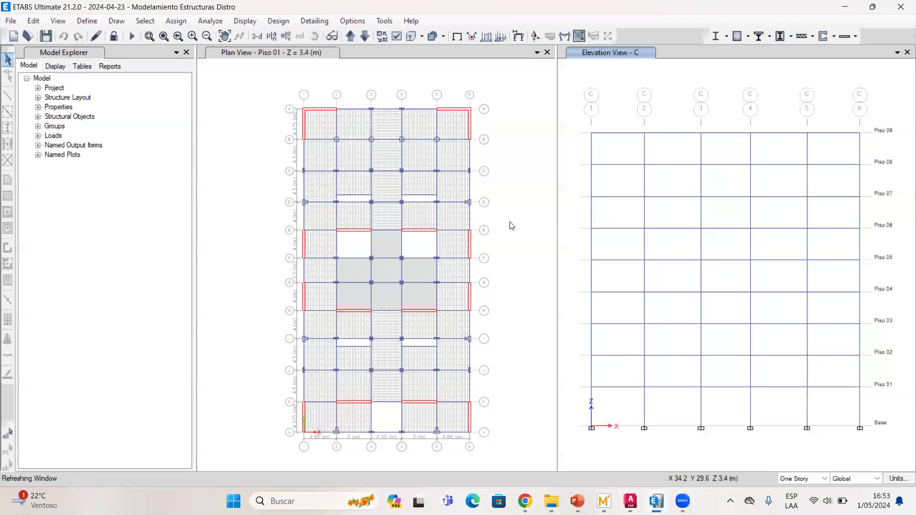
left_click(260, 40)
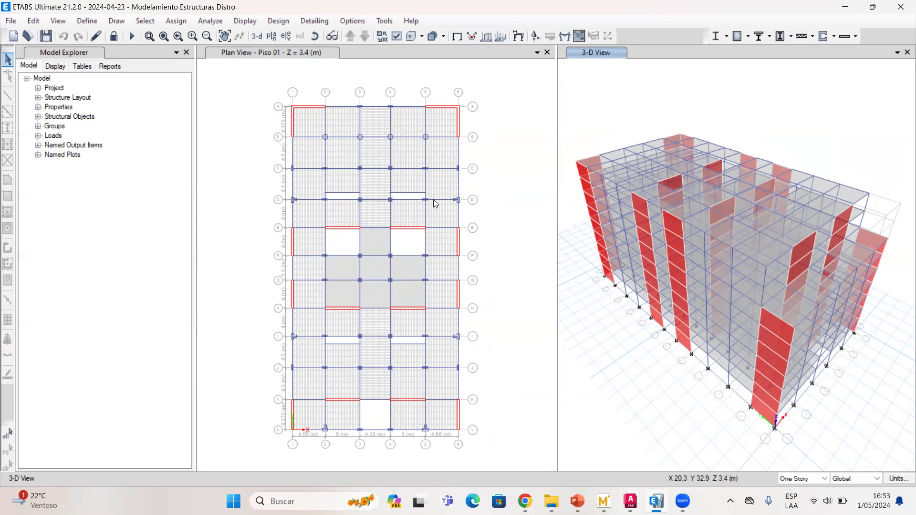
Inspect the loads assigned to the Piso 01 slab panel between axes B and C, and close its information
right_click(348, 159)
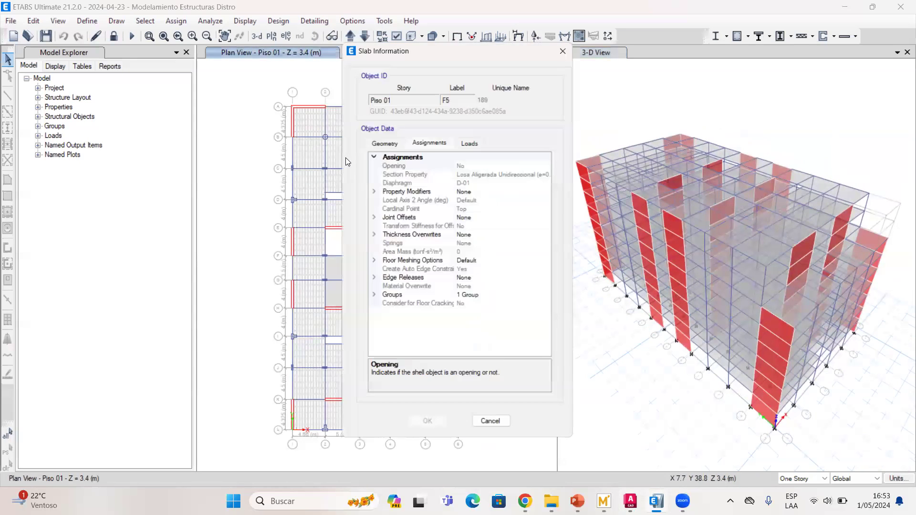
left_click(465, 142)
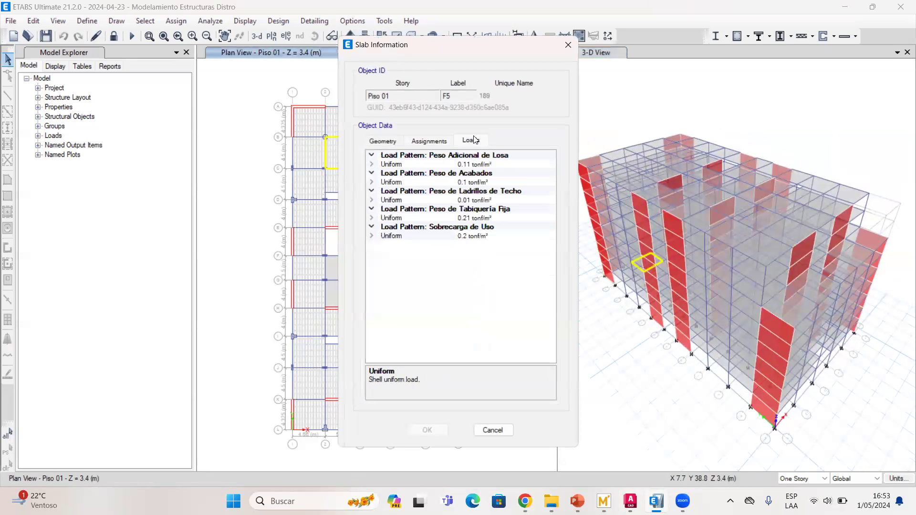
left_click(568, 44)
Review the model's defined load cases, including Carga Muerta, Carga Viva and the dynamic seismic cases, without changing them
left_click(87, 21)
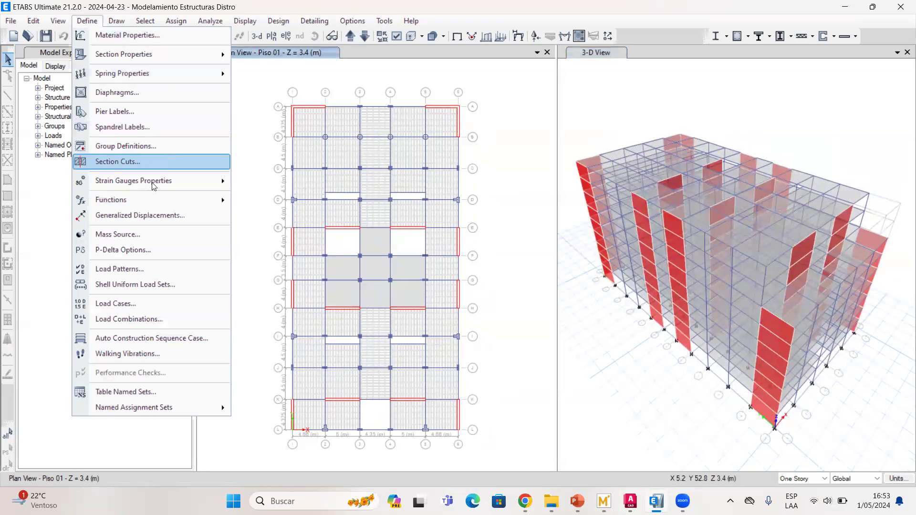
left_click(165, 304)
left_click(298, 239)
left_click(290, 216)
left_click(297, 225)
left_click(295, 216)
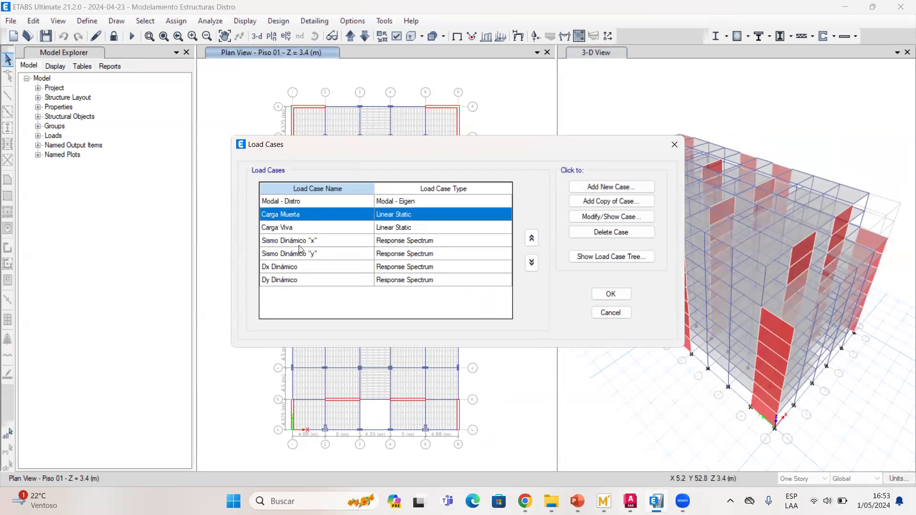
left_click(298, 245)
left_click(675, 144)
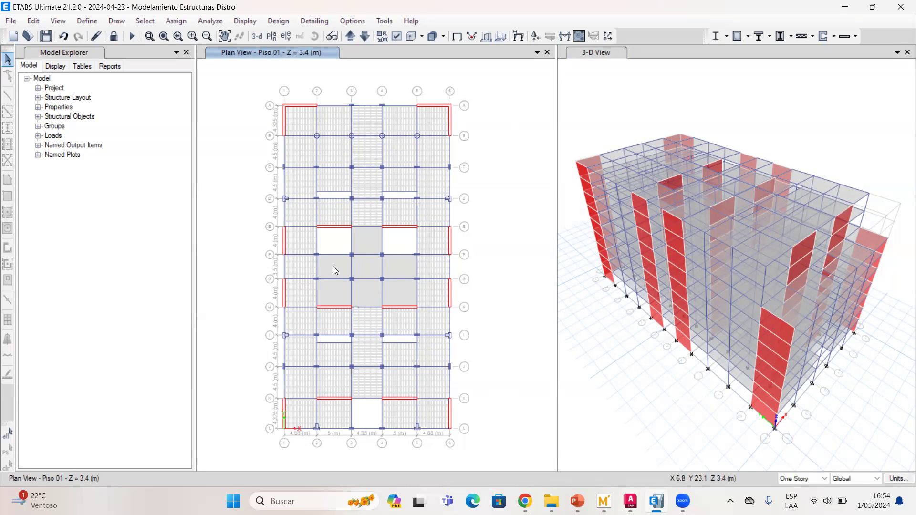
Switch to the Mathcad combined-footing worksheet and review its diagram, input data, column loads and footing dimensions section
left_click(604, 501)
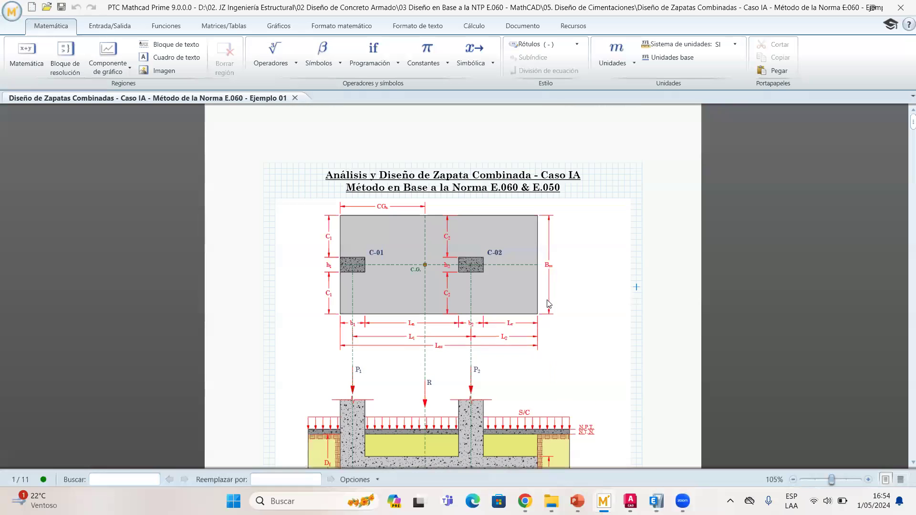
scroll(624, 299, "down", 4)
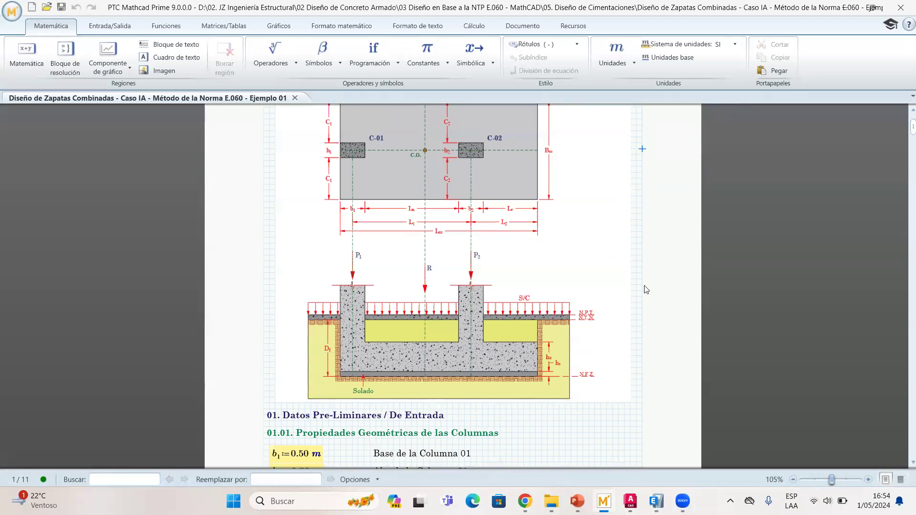
scroll(630, 285, "up", 4)
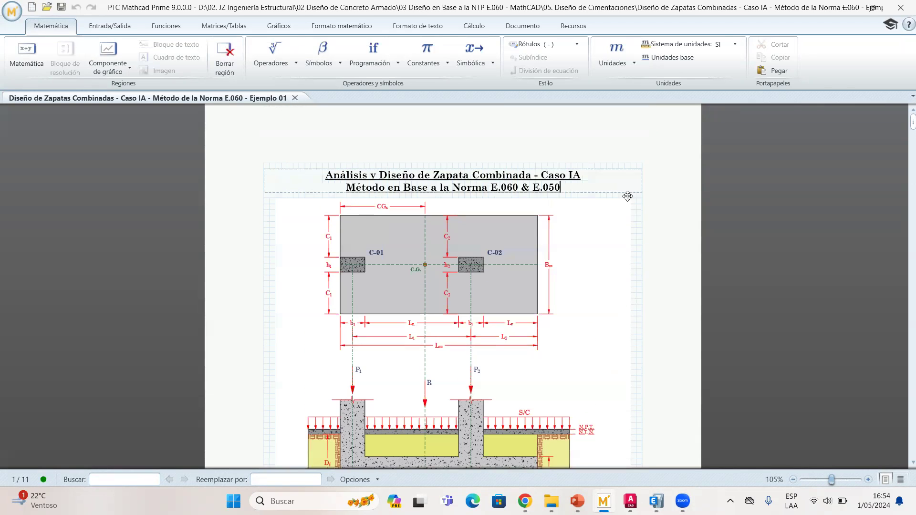
scroll(613, 307, "down", 3)
scroll(613, 307, "up", 3)
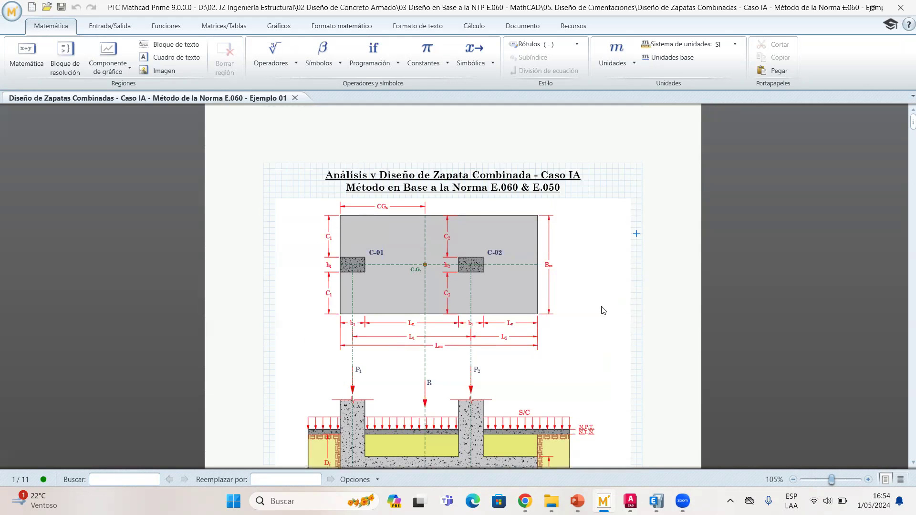
scroll(609, 307, "down", 11)
scroll(524, 359, "down", 20)
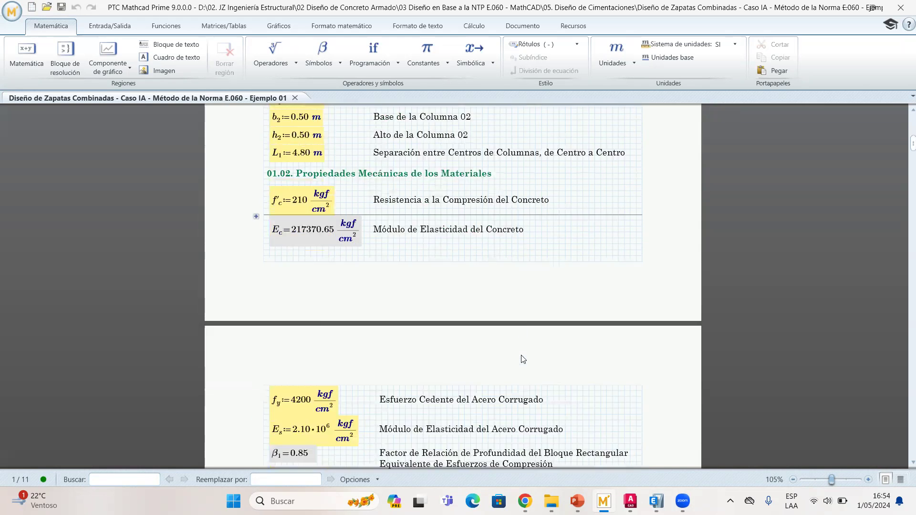
scroll(523, 359, "down", 13)
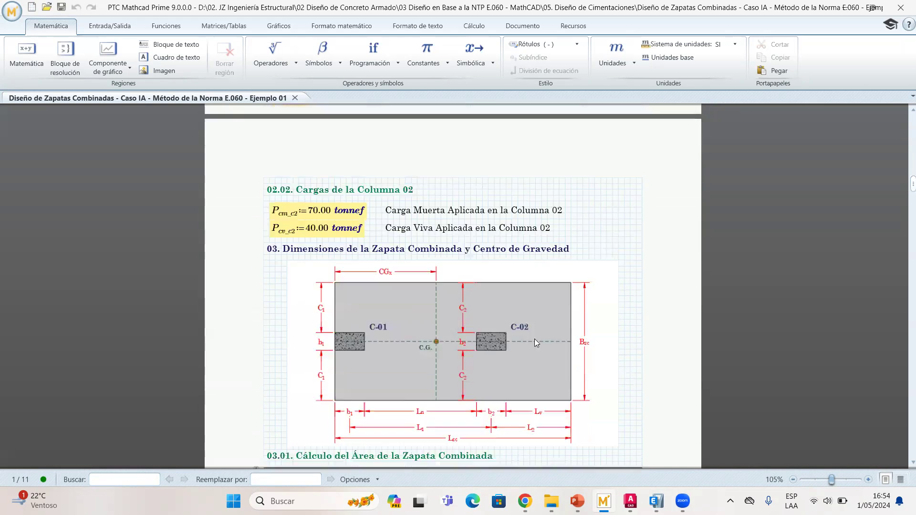
scroll(537, 328, "up", 17)
scroll(538, 327, "up", 5)
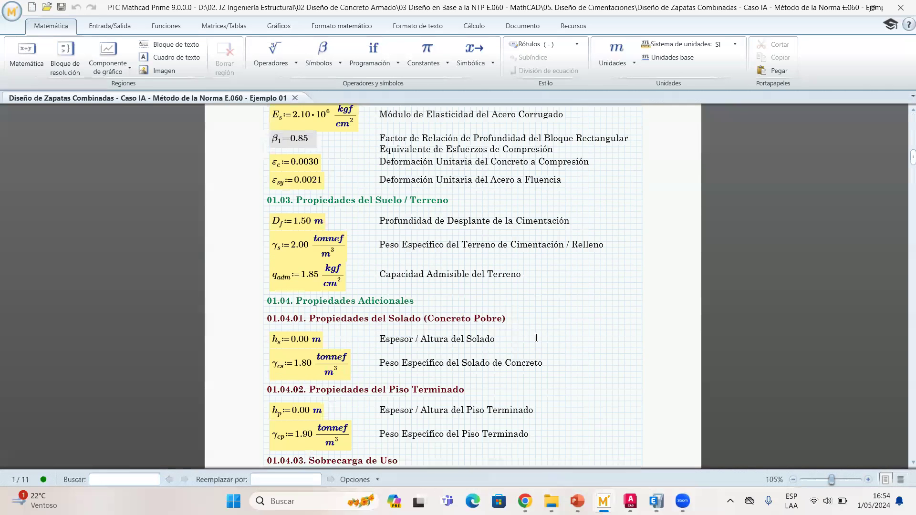
scroll(538, 336, "up", 15)
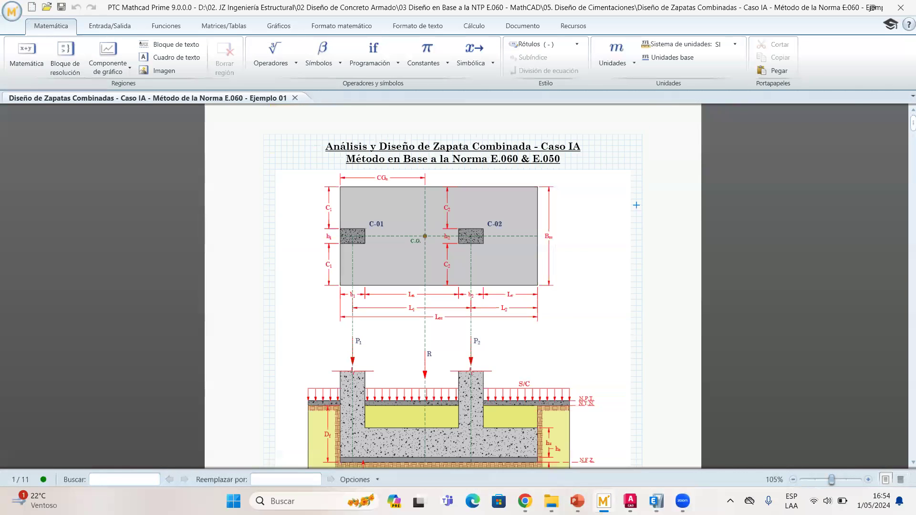
Switch to the PowerPoint presentation on combined footings and view its introductory slide
key("alt+Tab")
scroll(228, 185, "up", 1)
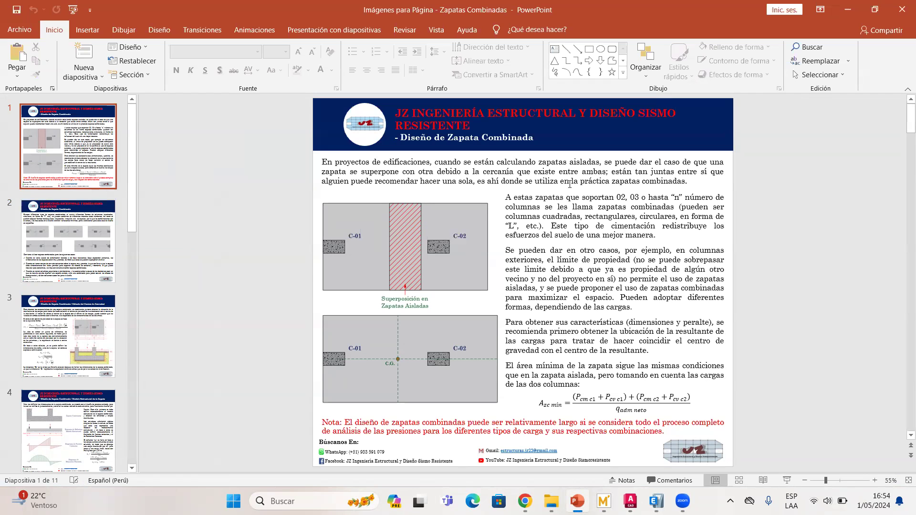
left_click(578, 501)
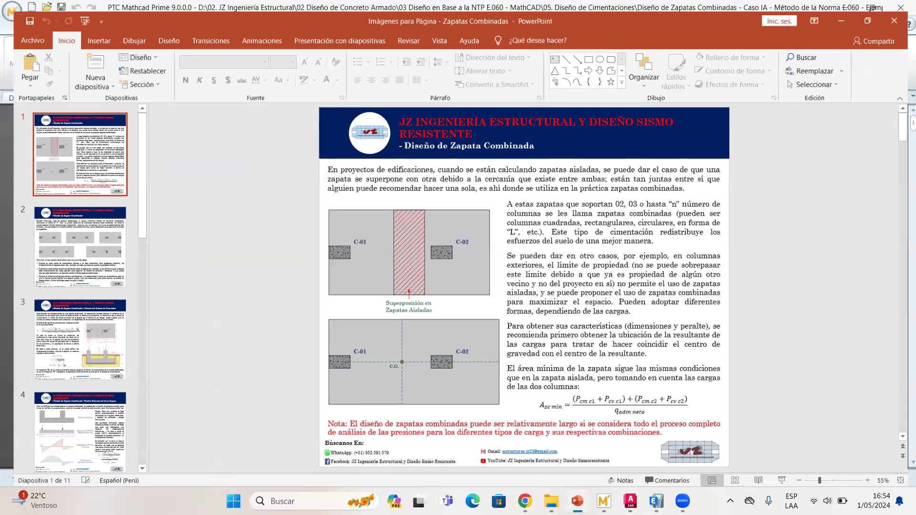
Switch to the AutoCAD structural plan, at the columns on axis C
mouse_move(630, 501)
left_click(670, 440)
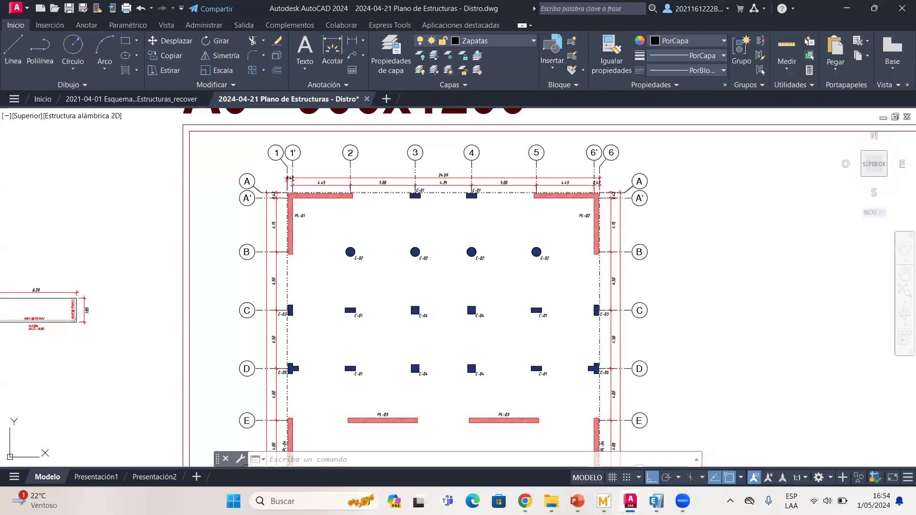
scroll(607, 400, "up", 2)
scroll(450, 282, "down", 1)
mouse_move(454, 253)
middle_mouse_down()
mouse_move(443, 297)
mouse_move(405, 295)
mouse_move(371, 327)
middle_mouse_up()
scroll(405, 295, "up", 1)
Draw a 5 by 5 square footing outline as a closed polyline around column C-01 on axis C
left_click(40, 52)
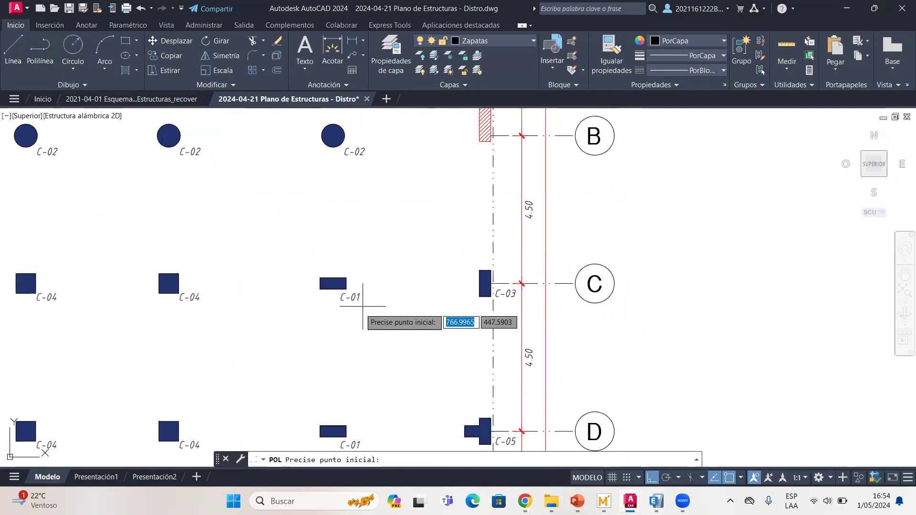
middle_click_drag(352, 287, 364, 299)
left_click(284, 213)
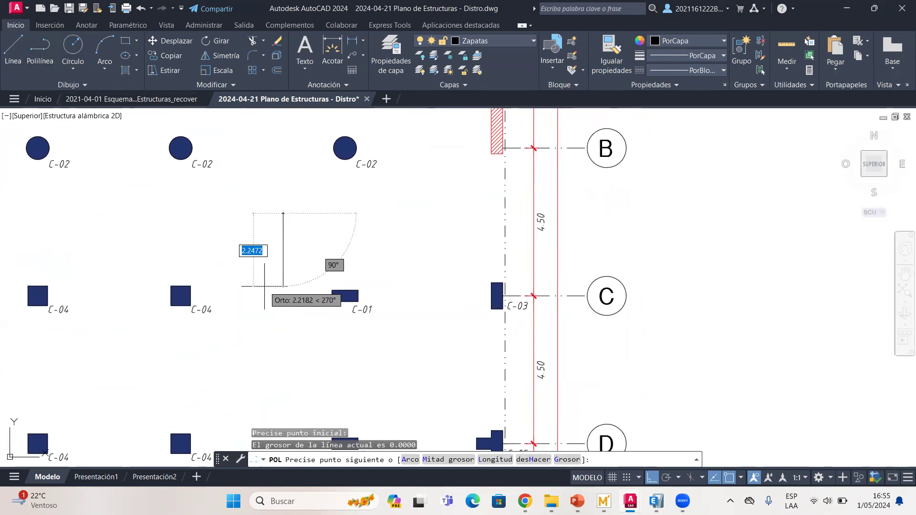
type("5")
key("Return")
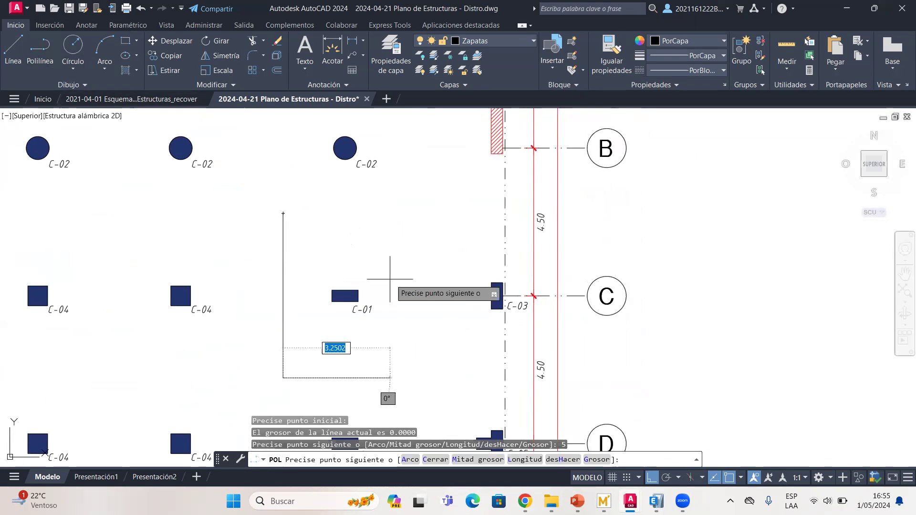
type("5")
key("Return")
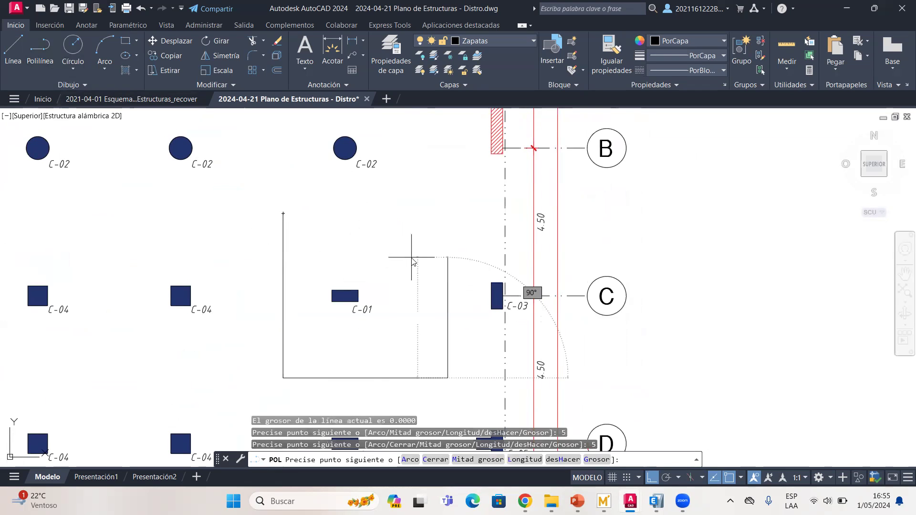
type("5")
key("Return")
type("5")
key("Return")
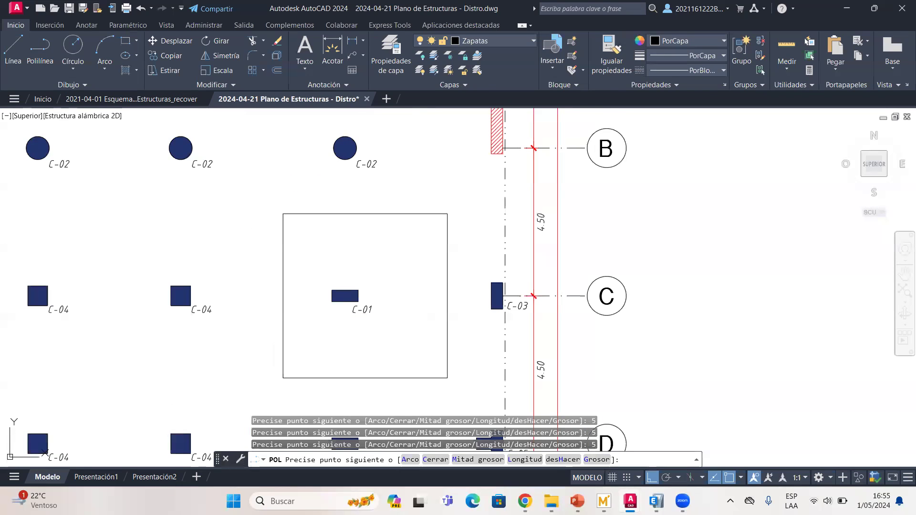
key("Escape")
Move the 5 by 5 square by its geometric centre onto the centre of column C-01
left_click(355, 278)
key("Escape")
left_click(339, 242)
left_click(292, 205)
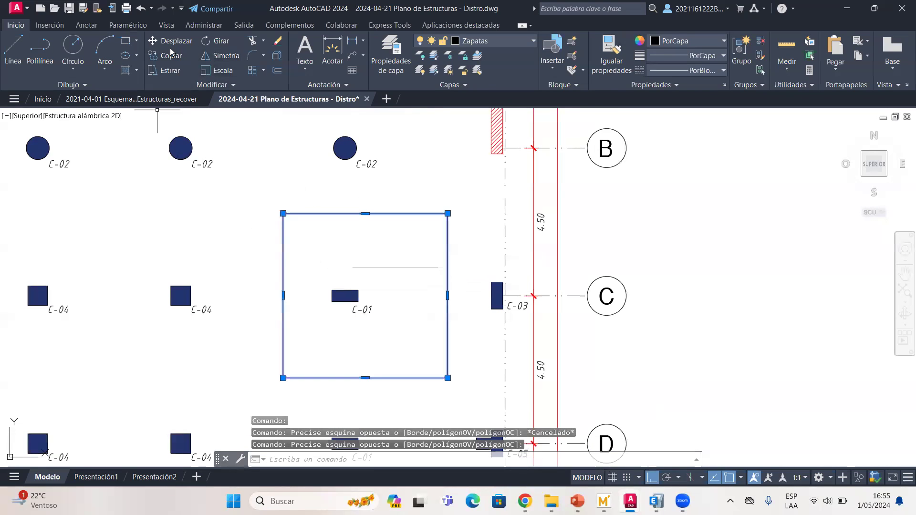
type("m")
key("Return")
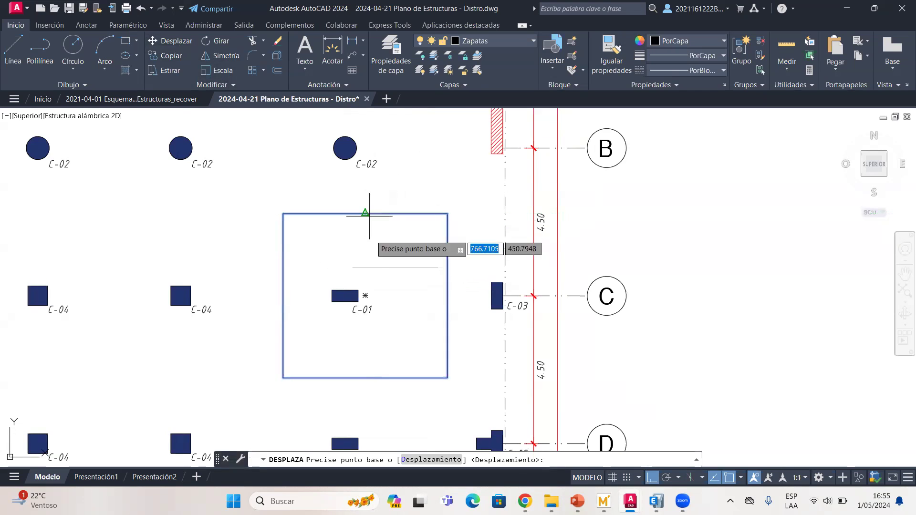
left_click(365, 295)
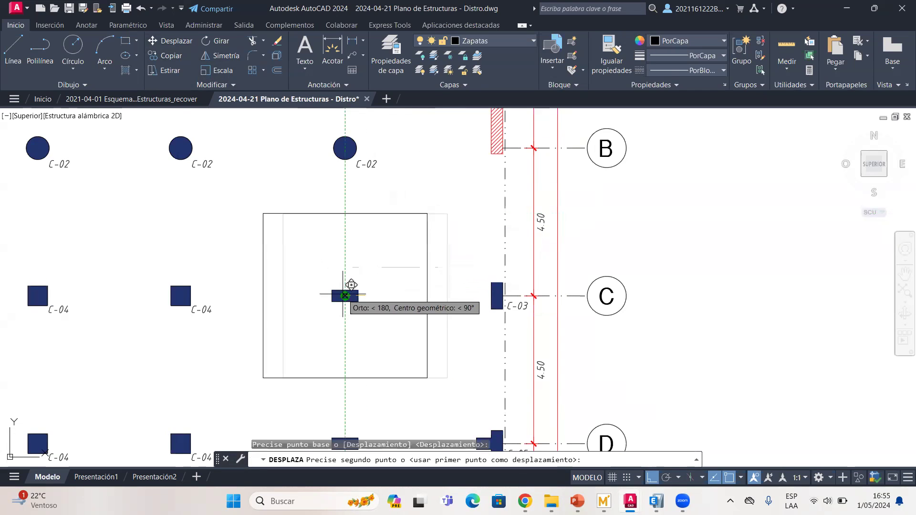
key("Escape")
Dimension the left and upper sides of the C-01 footing square, and save the drawing
left_click(332, 53)
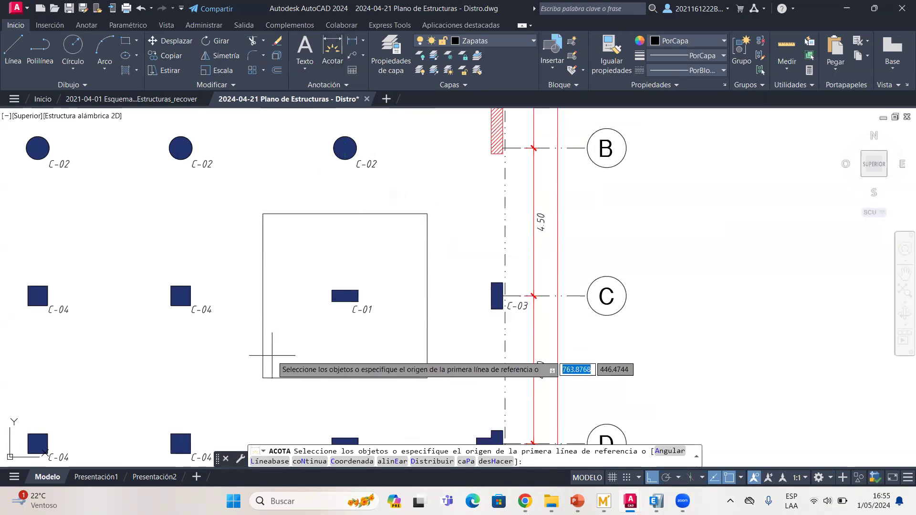
left_click(262, 378)
left_click(263, 214)
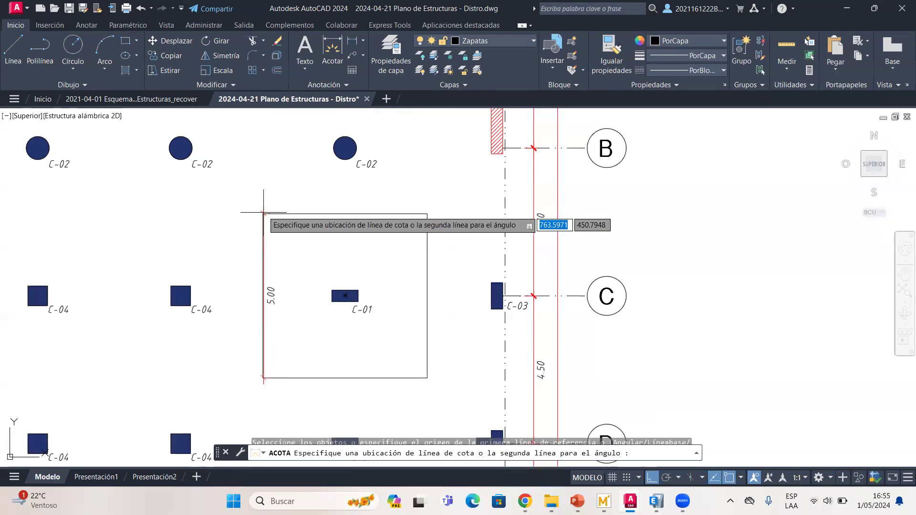
left_click(242, 181)
left_click(328, 66)
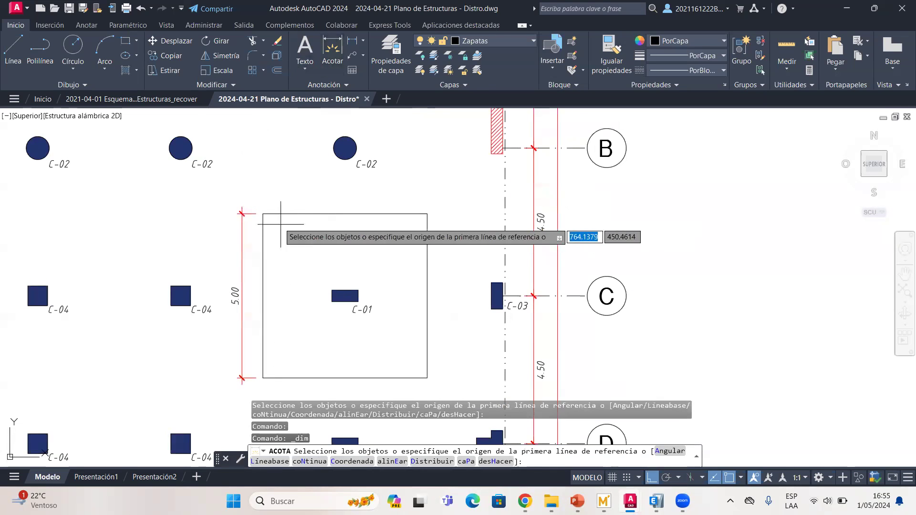
left_click(263, 215)
left_click(427, 214)
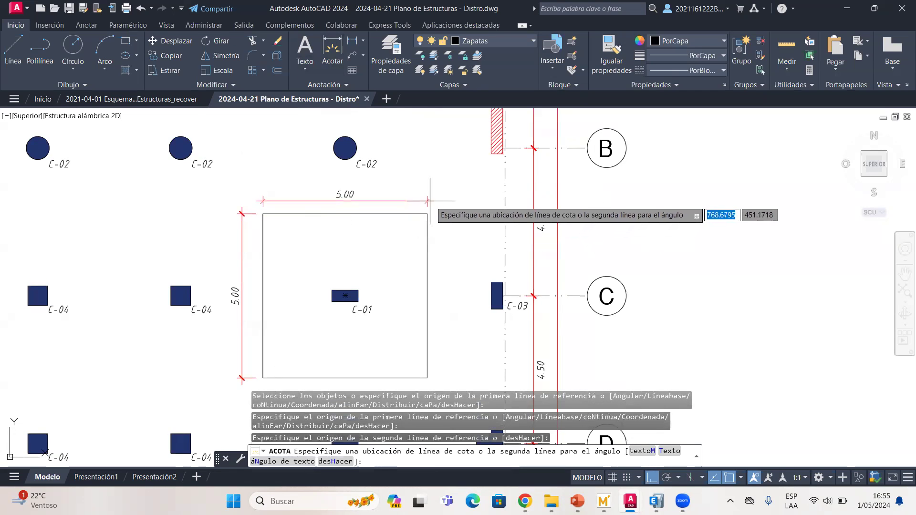
left_click(429, 196)
key("Return")
middle_click_drag(404, 235, 368, 217)
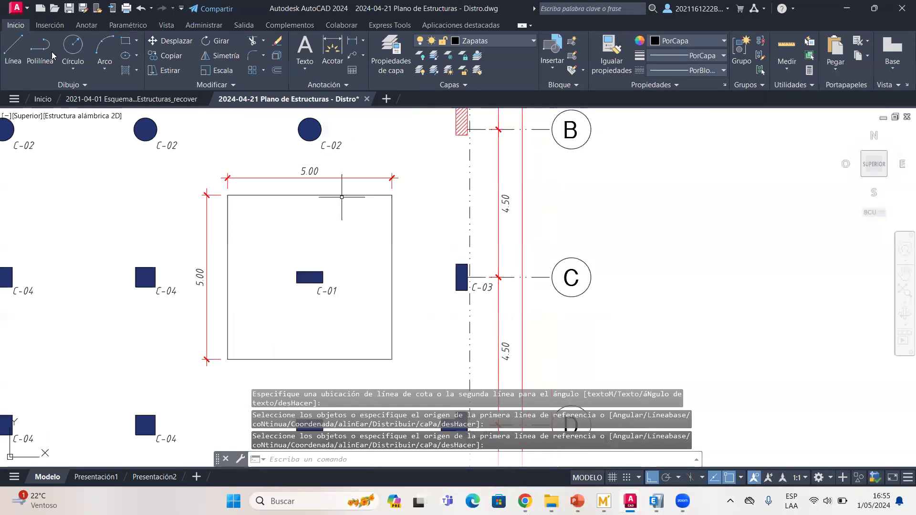
key("ctrl+s")
Draw a 4 by 4 square polyline in the empty area to the right of the axis C and D bubbles
middle_click_drag(273, 242, 249, 242)
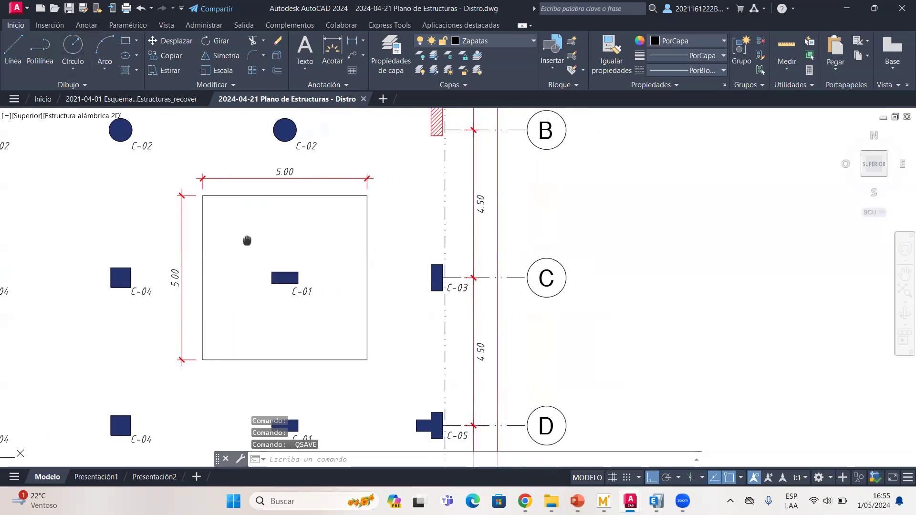
middle_click_drag(440, 269, 377, 255)
left_click(46, 64)
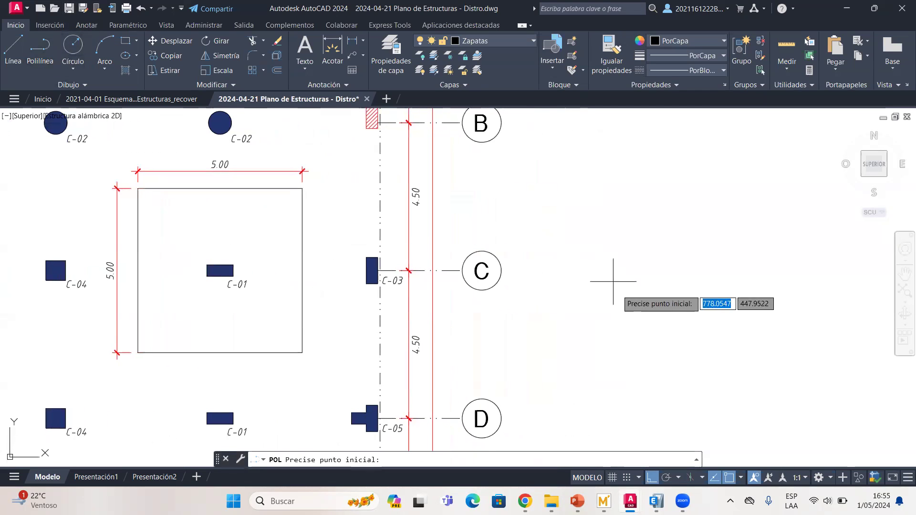
left_click(594, 262)
type("4")
key("Return")
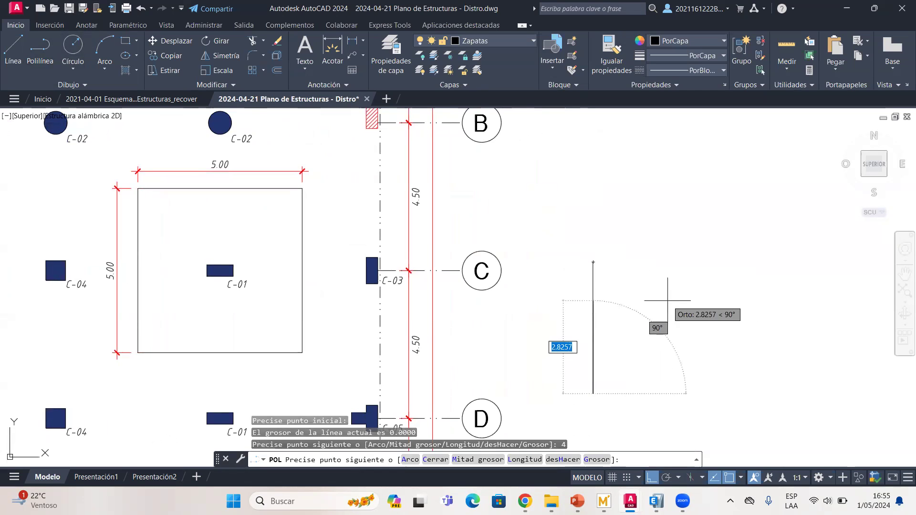
key("Return")
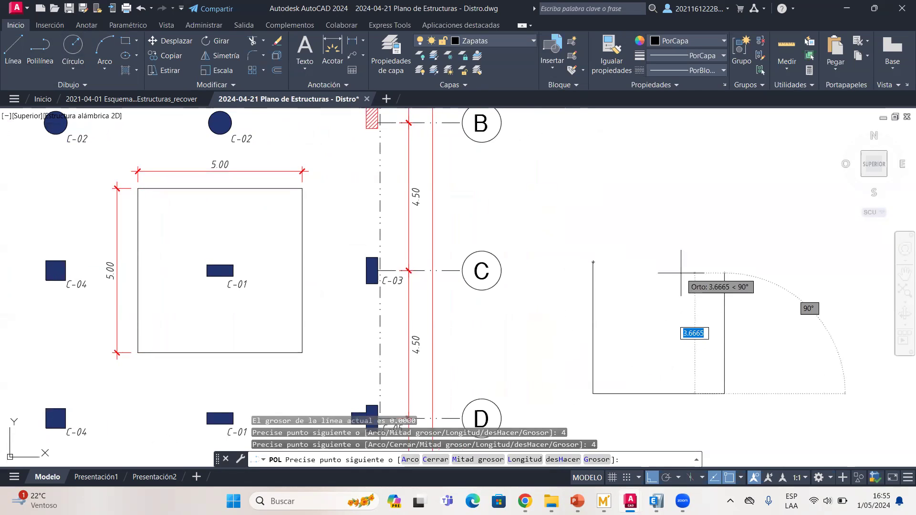
type("4")
key("Return")
key("Return")
key("Escape")
Move the 4 by 4 square by its right-side midpoint onto the midpoint of column C-03's outer face
left_click(651, 272)
left_click(596, 224)
left_click(162, 27)
left_click(19, 25)
left_click(172, 41)
left_click(725, 327)
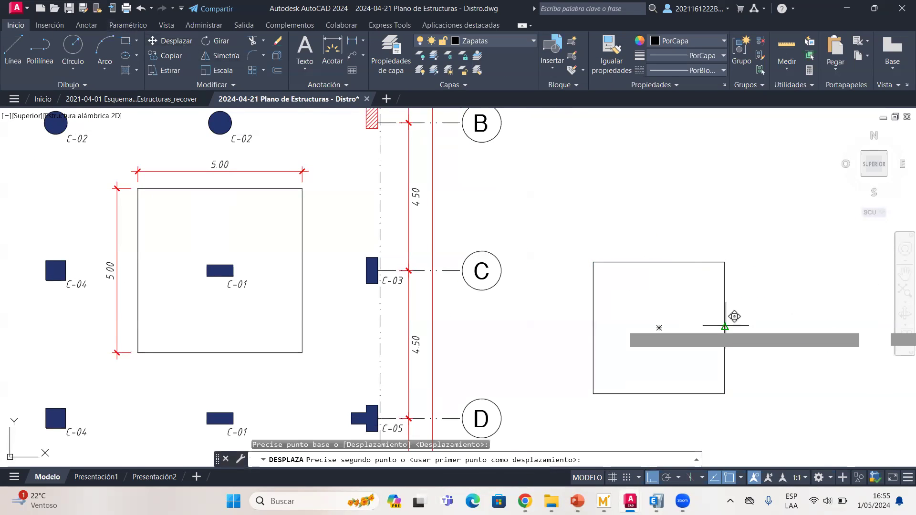
scroll(376, 258, "up", 2)
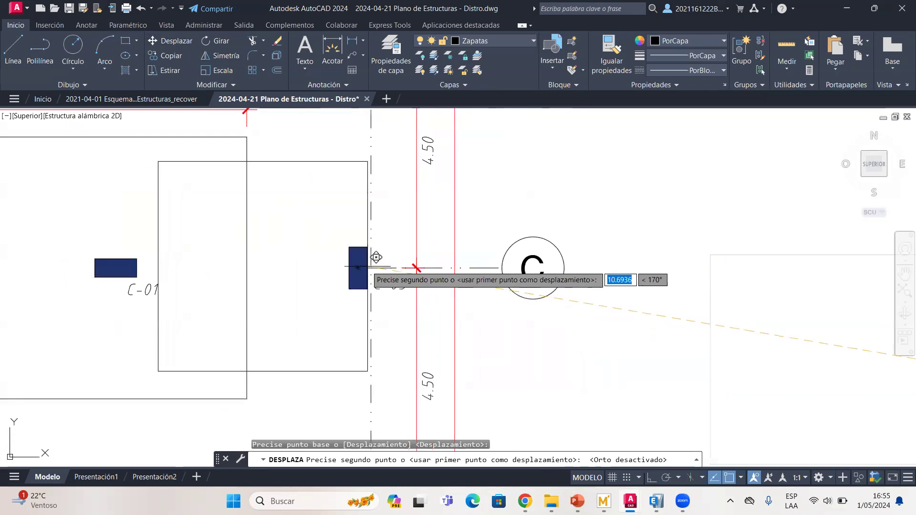
scroll(388, 286, "down", 5)
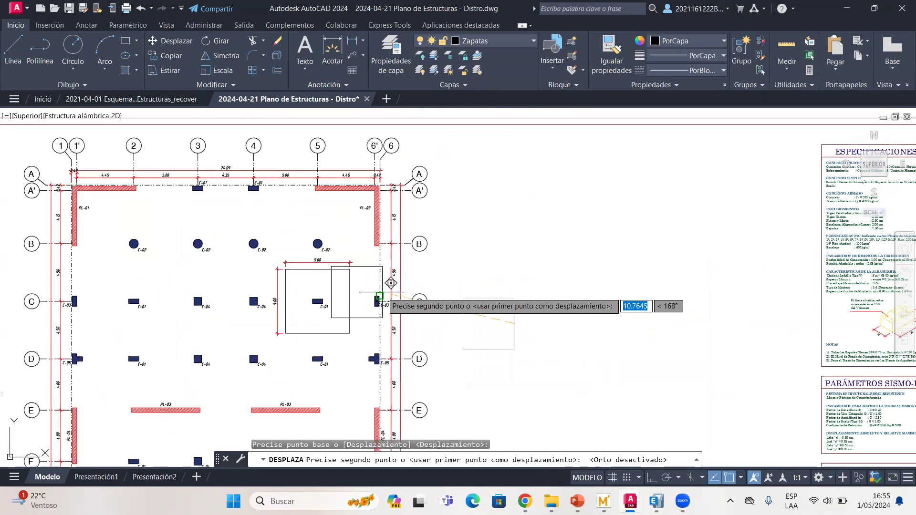
scroll(391, 283, "up", 5)
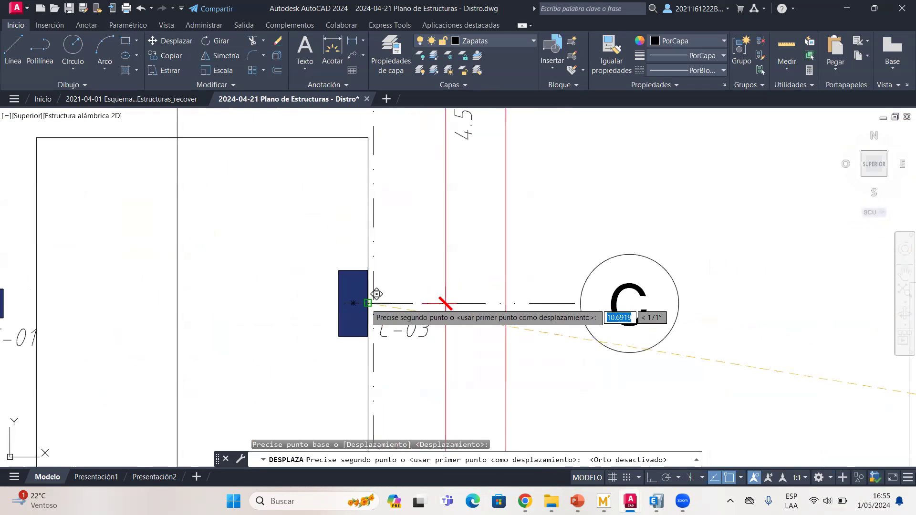
scroll(377, 294, "down", 5)
key("Escape")
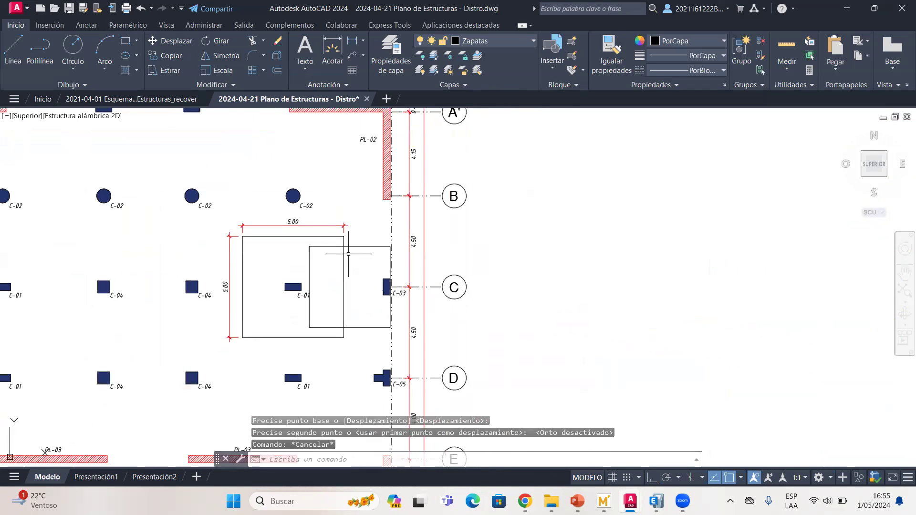
Dimension the upper side and the right side of the C-03 footing square, placing the vertical dimension beyond the axis C bubble
left_click(324, 61)
scroll(330, 320, "up", 3)
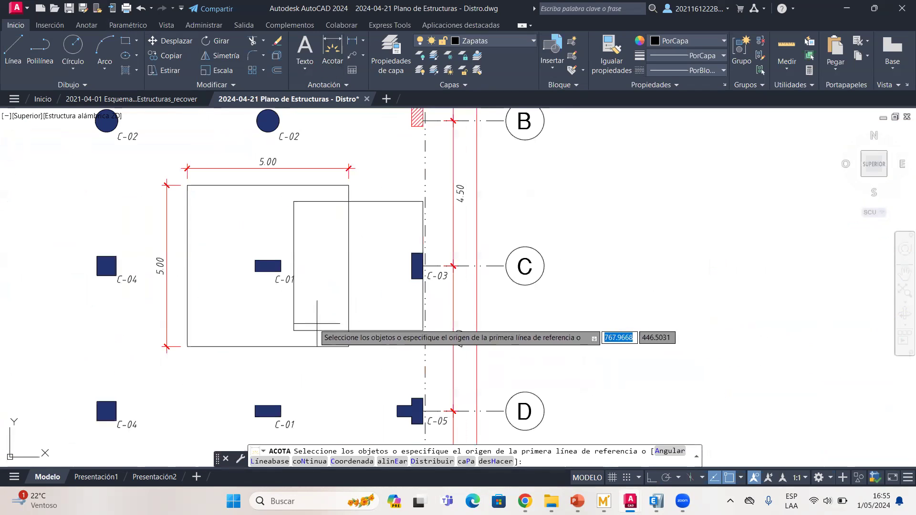
left_click(294, 202)
left_click(423, 201)
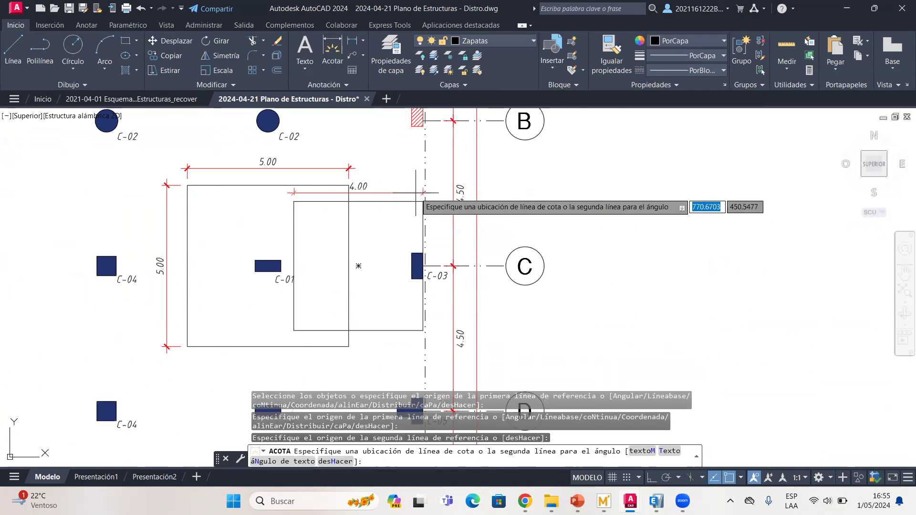
left_click(413, 189)
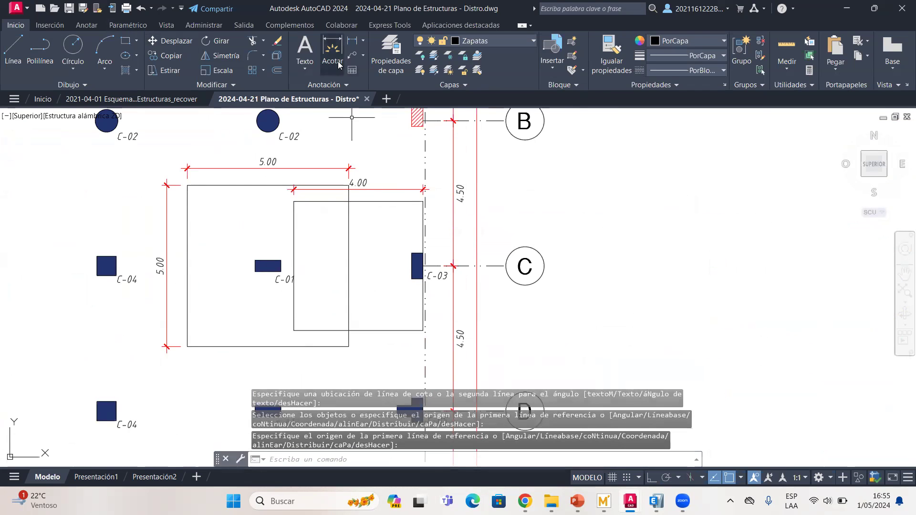
scroll(424, 330, "up", 2)
left_click(423, 332)
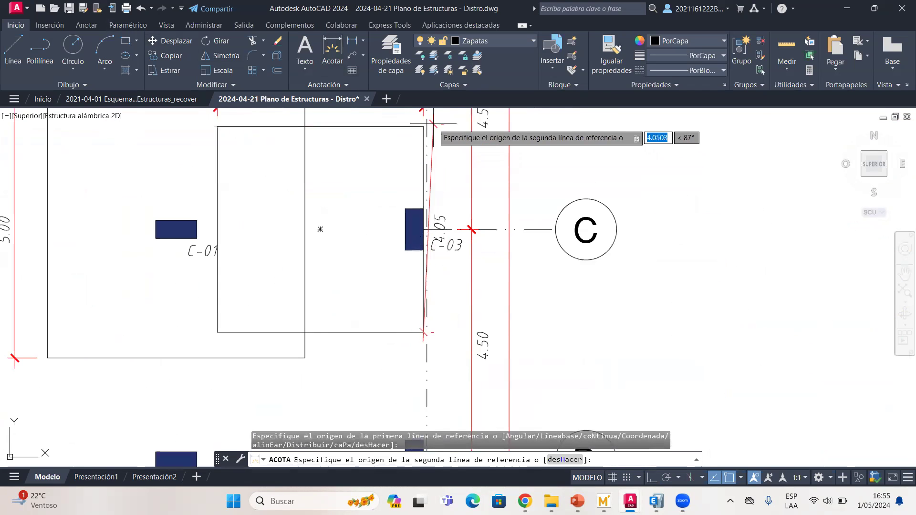
left_click(424, 126)
left_click(670, 214)
scroll(577, 210, "down", 2)
middle_click_drag(591, 210, 529, 245)
key("Escape")
middle_click_drag(438, 235, 499, 241)
key("Escape")
Select the C-03 and C-01 footing outlines to examine how they overlap, and clear the selection
scroll(414, 225, "up", 2)
middle_click_drag(445, 206, 439, 226)
left_click(438, 217)
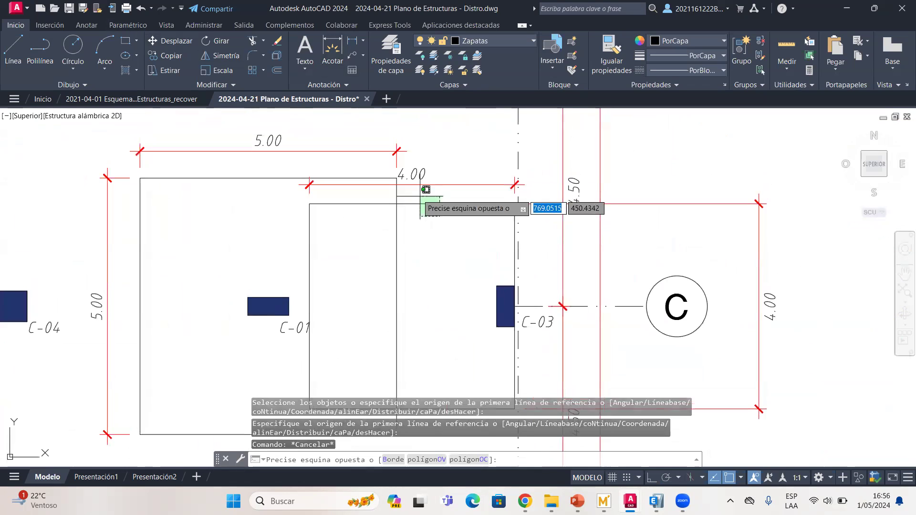
left_click(414, 197)
scroll(362, 237, "down", 2)
scroll(364, 262, "up", 2)
left_click(355, 244)
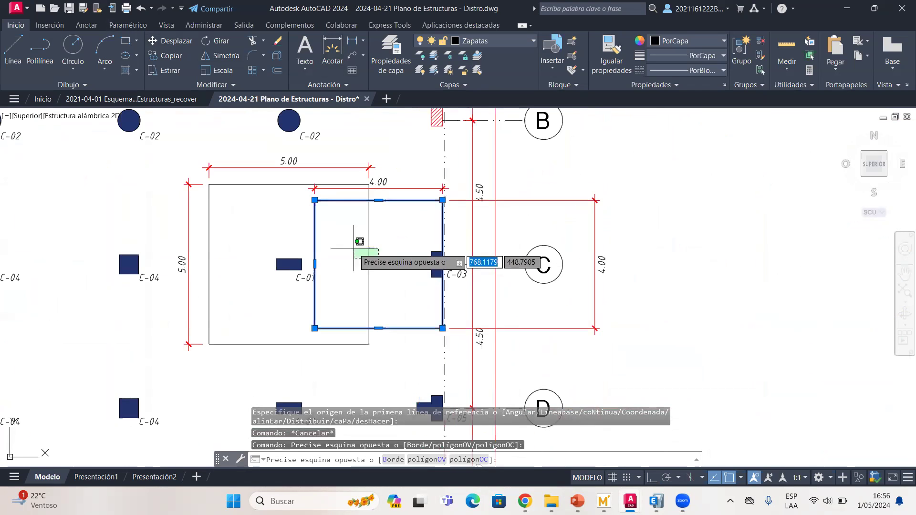
left_click(339, 253)
middle_click_drag(339, 253, 409, 296)
key("Escape")
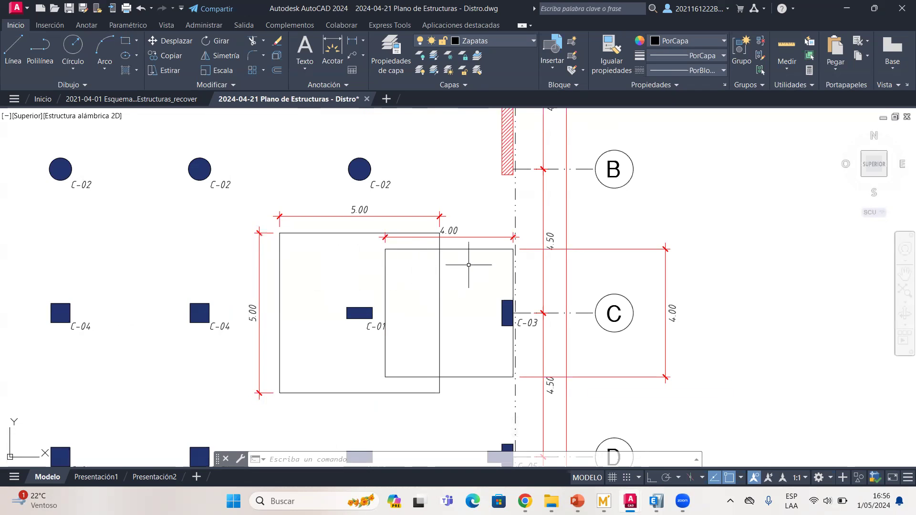
middle_click_drag(439, 293, 407, 296)
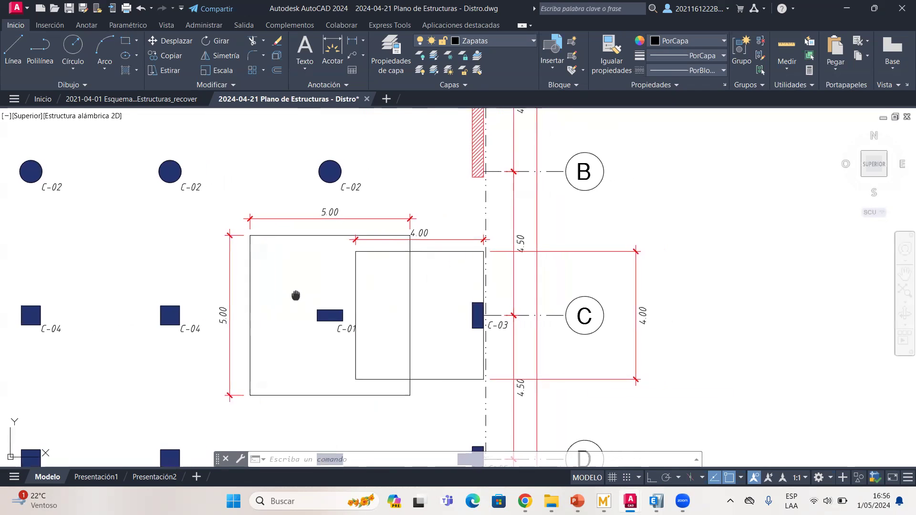
scroll(262, 227, "up", 2)
middle_click_drag(280, 219, 282, 262)
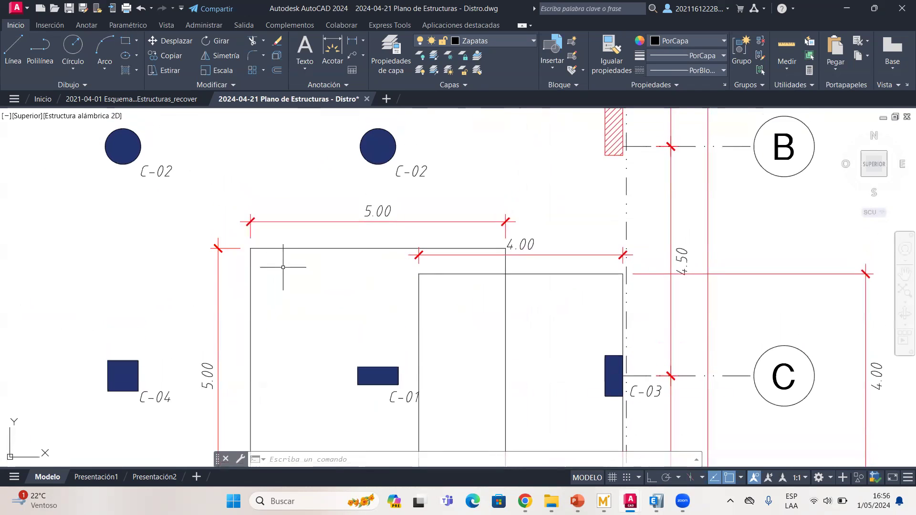
scroll(272, 268, "down", 2)
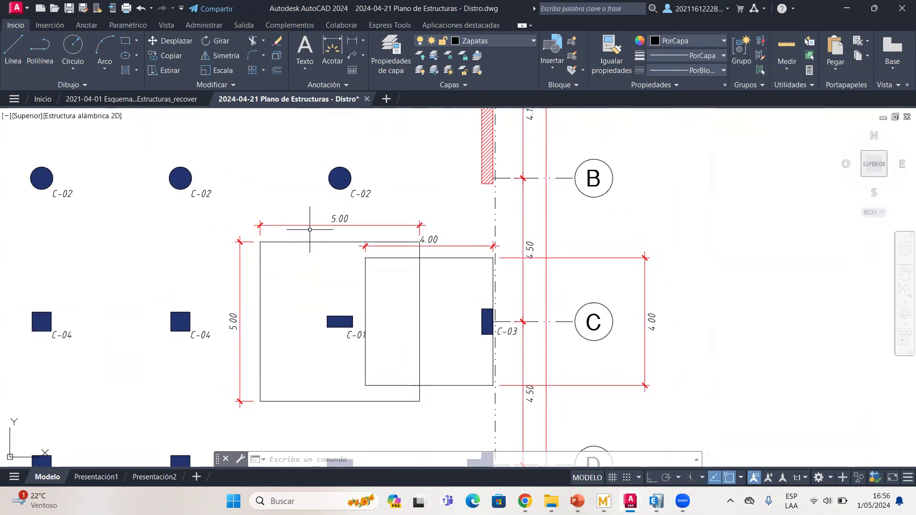
Save the structural plan with both dimensioned footing outlines
scroll(281, 245, "down", 2)
scroll(281, 229, "up", 4)
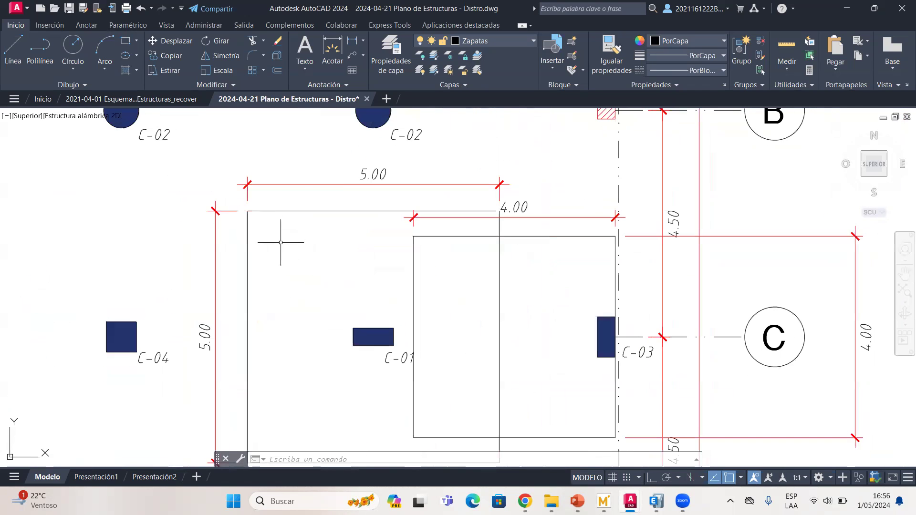
scroll(276, 241, "down", 2)
left_click(68, 9)
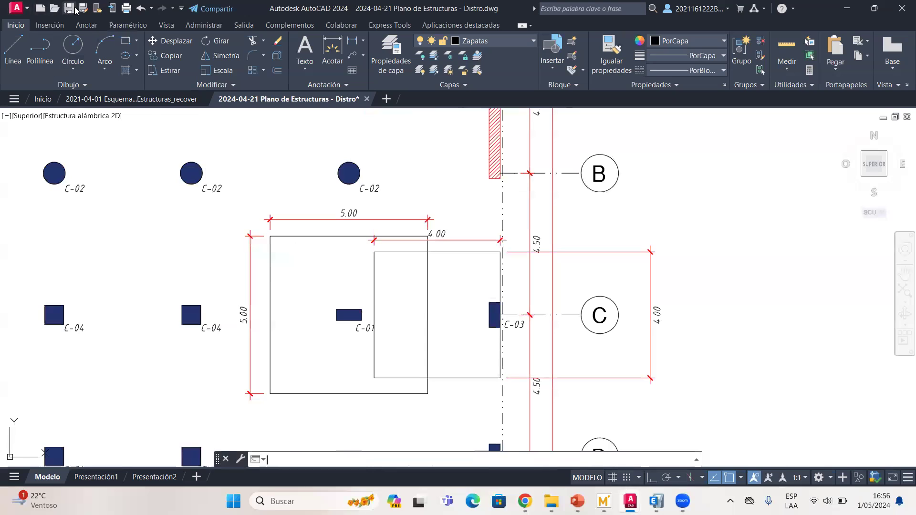
Examine the overlap between the C-01 and C-03 footing squares and save the drawing
scroll(281, 277, "up", 2)
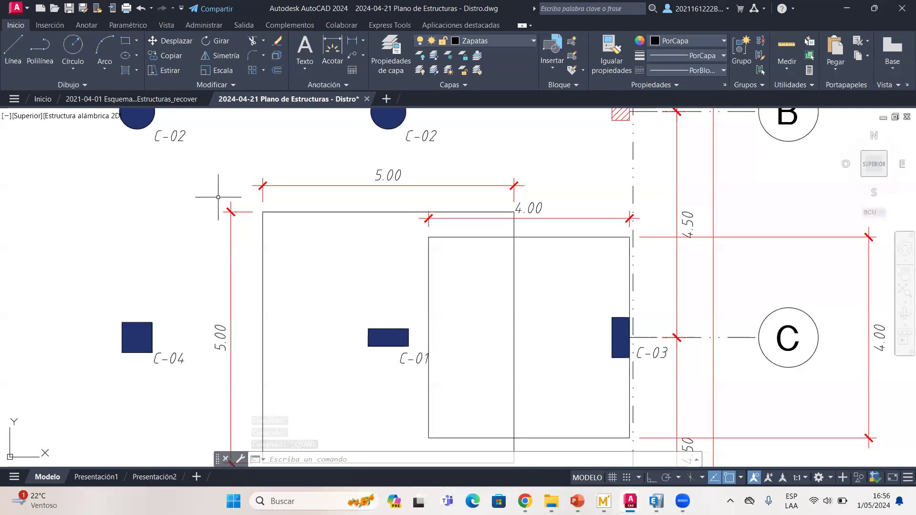
middle_click_drag(237, 185, 222, 182)
mouse_move(283, 226)
middle_mouse_down()
mouse_move(256, 221)
mouse_move(223, 239)
mouse_move(226, 254)
middle_mouse_up()
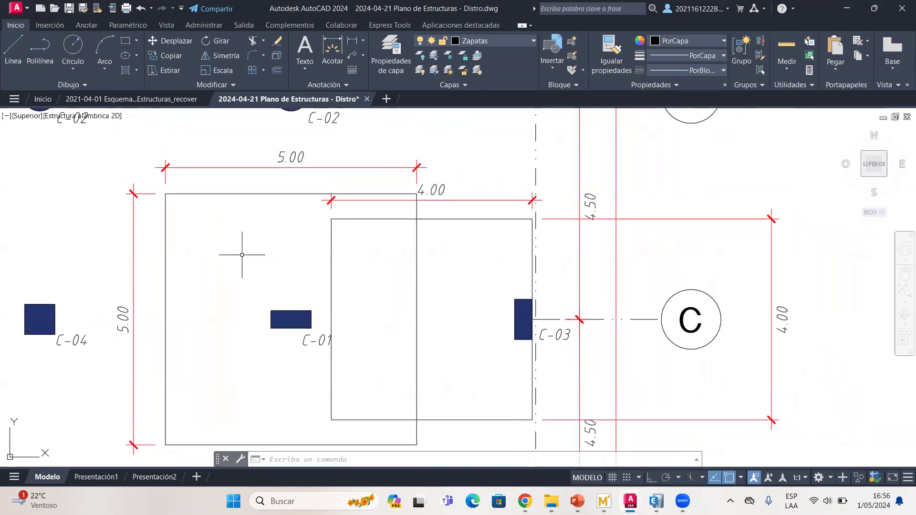
scroll(242, 255, "down", 2)
scroll(249, 260, "up", 2)
mouse_move(315, 282)
middle_mouse_down()
mouse_move(267, 274)
mouse_move(235, 245)
middle_mouse_up()
scroll(291, 234, "up", 2)
scroll(248, 243, "down", 6)
scroll(221, 235, "up", 2)
scroll(221, 238, "up", 2)
key("ctrl+s")
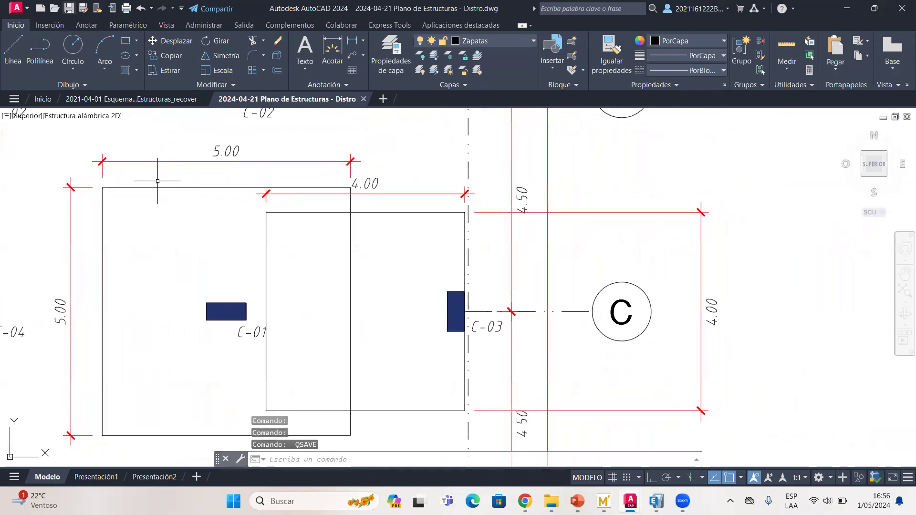
Examine the overlapping footing squares in relation to the surrounding columns, the axes B to D and the PL-02 wall
mouse_move(314, 253)
middle_mouse_down()
mouse_move(253, 237)
mouse_move(332, 235)
middle_mouse_up()
scroll(302, 239, "down", 2)
scroll(332, 234, "down", 4)
scroll(304, 230, "up", 4)
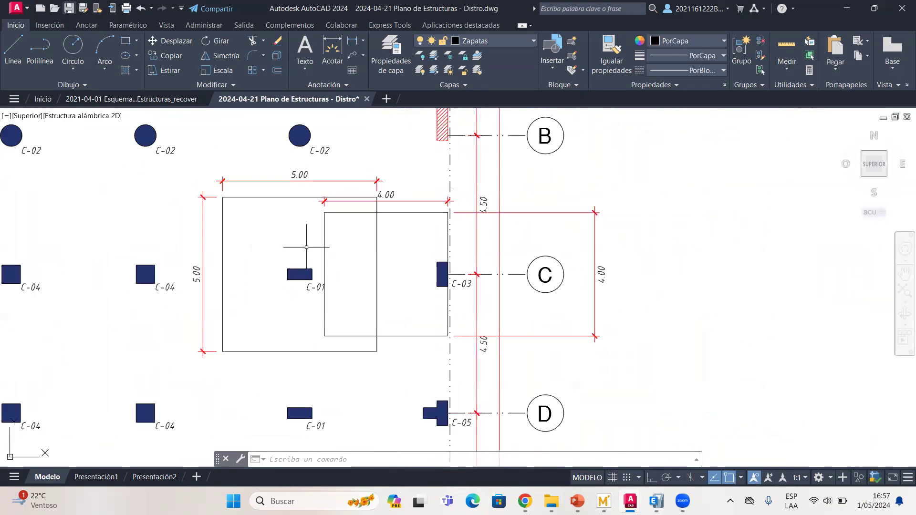
scroll(298, 273, "up", 2)
middle_click_drag(322, 275, 301, 276)
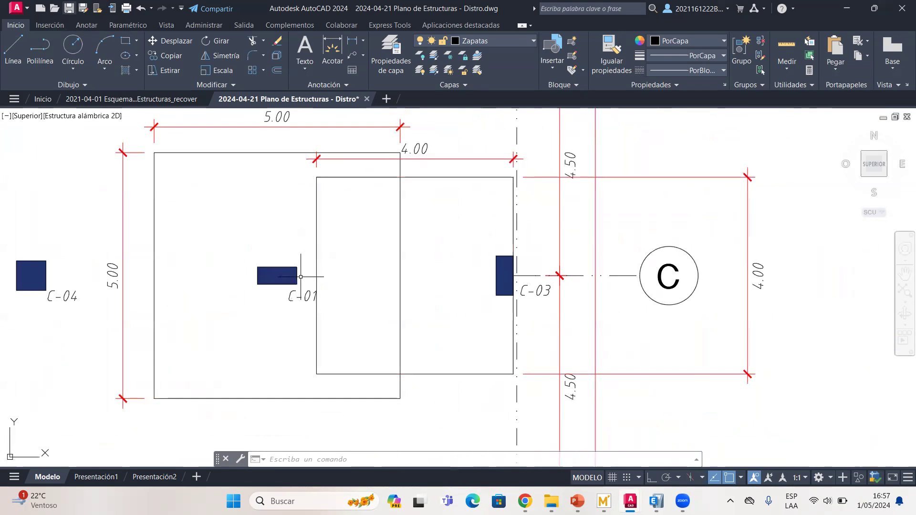
scroll(464, 265, "down", 2)
middle_click_drag(446, 256, 405, 310)
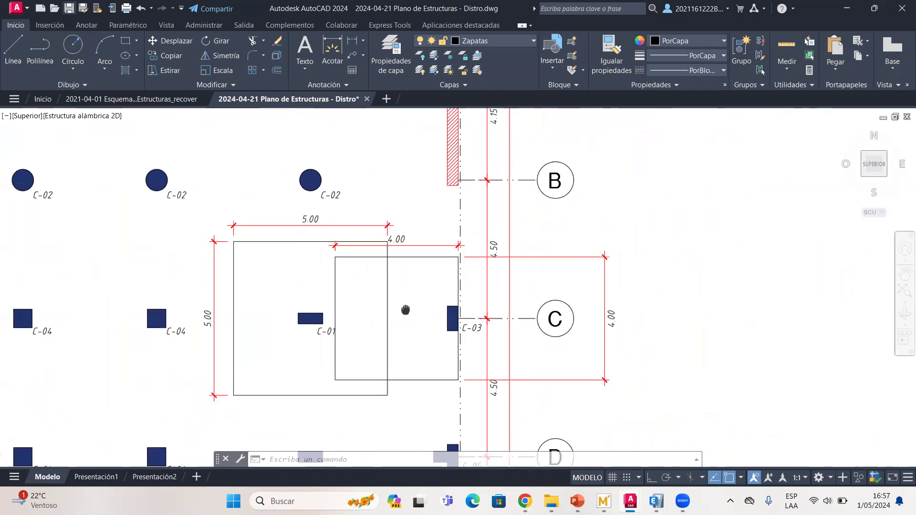
scroll(377, 272, "down", 2)
middle_click_drag(372, 214, 375, 243)
scroll(382, 230, "up", 3)
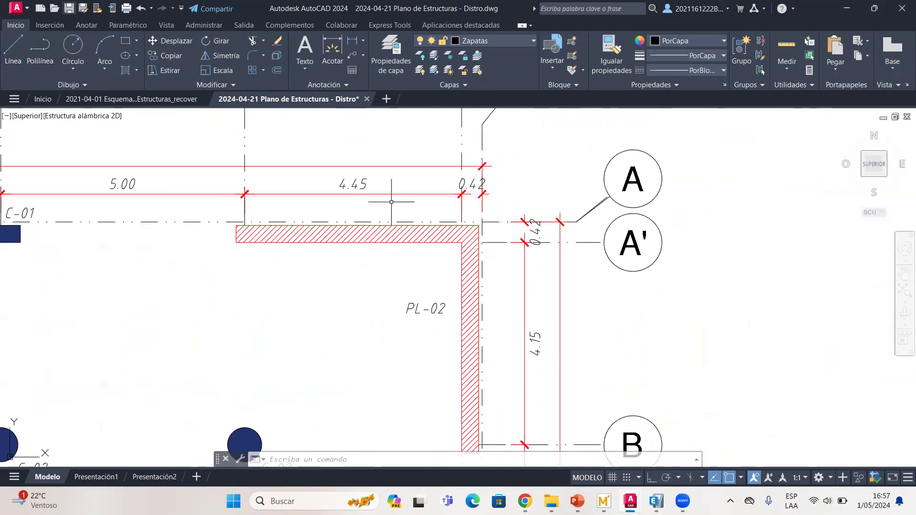
scroll(393, 252, "down", 2)
middle_click_drag(387, 309, 359, 207)
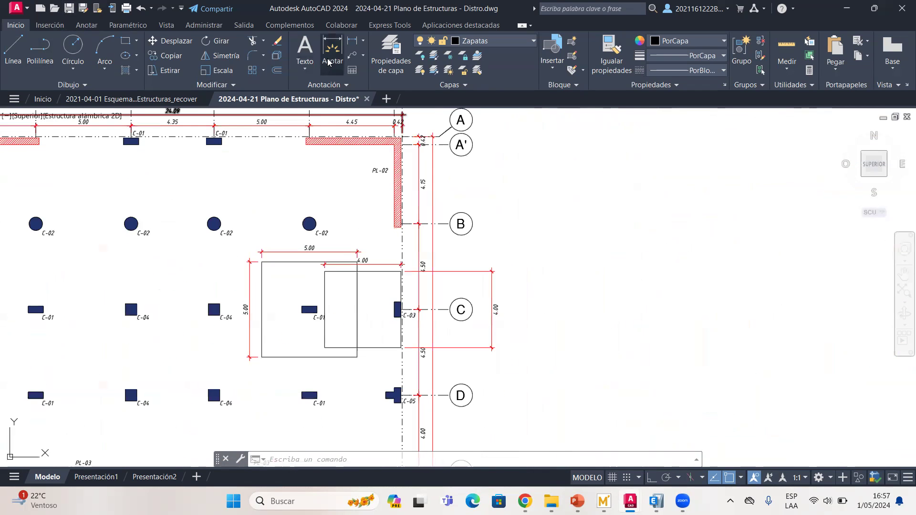
Measure the clear distance between the facing sides of columns C-01 and C-03 with a dimension preview, without placing it
left_click(333, 53)
scroll(312, 299, "up", 2)
left_click(309, 328)
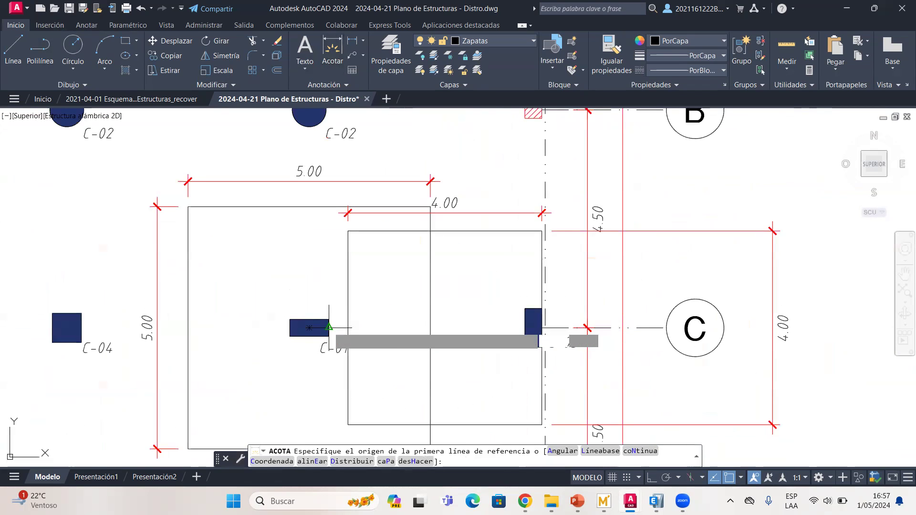
left_click(534, 328)
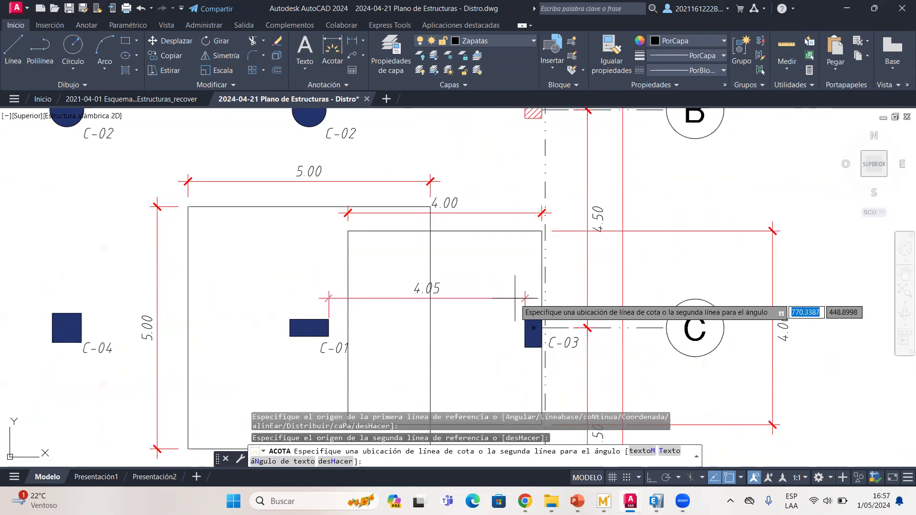
key("Escape")
mouse_move(498, 297)
middle_mouse_down()
mouse_move(519, 257)
mouse_move(485, 305)
middle_mouse_up()
scroll(515, 288, "down", 1)
scroll(485, 284, "up", 2)
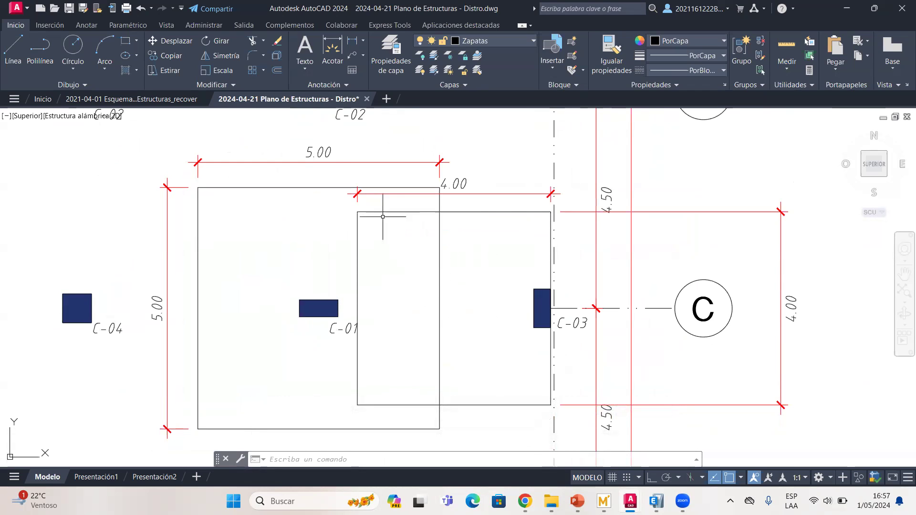
Erase both overlapping footing squares at C-01 and C-03 together with their horizontal and vertical dimensions
left_click(473, 228)
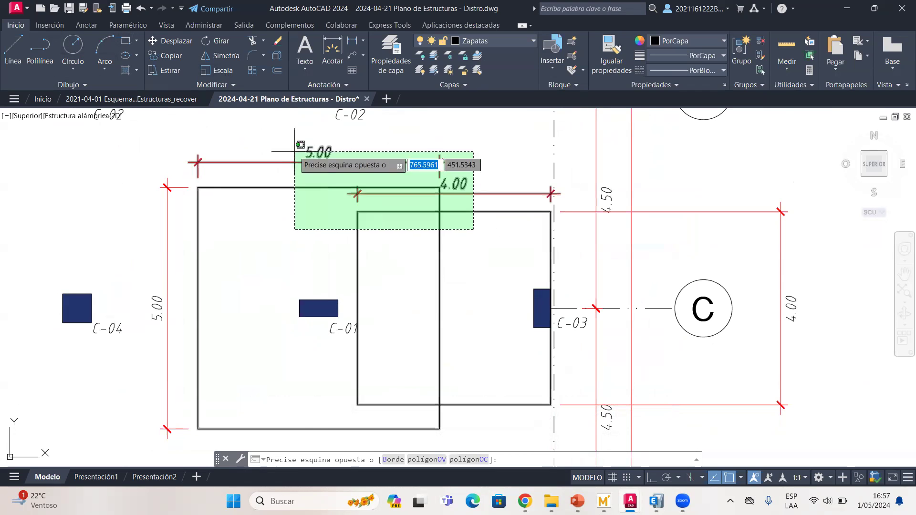
left_click(297, 144)
key("Delete")
left_click(198, 226)
left_click(160, 191)
key("Delete")
left_click(717, 247)
left_click(654, 188)
key("Delete")
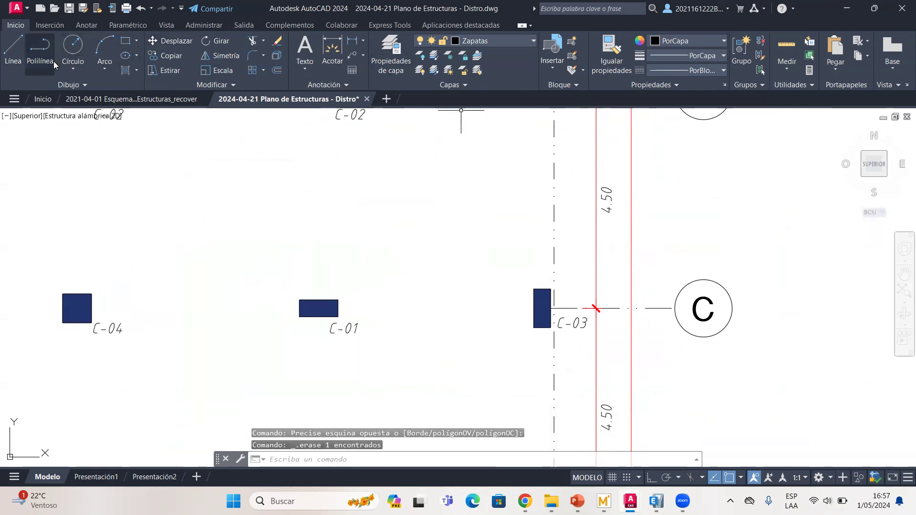
Draw a 6 by 4 combined footing outline around C-01 and C-03 as an orthogonal polyline starting at the midpoint of C-03's outer face
left_click(40, 52)
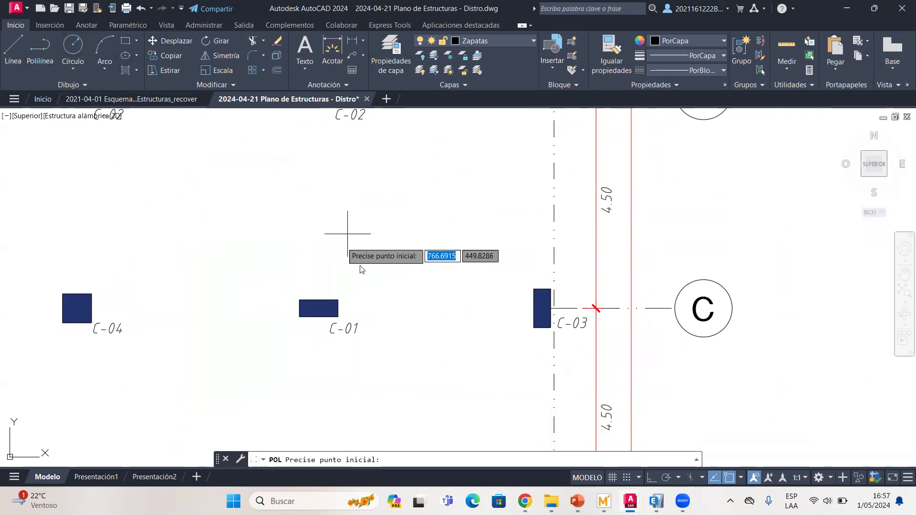
left_click(552, 309)
key("F8")
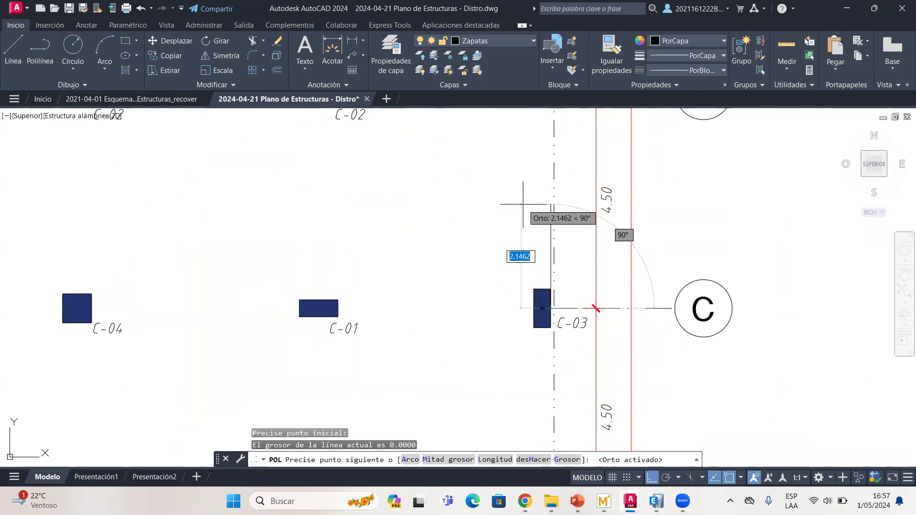
type("2")
key("Return")
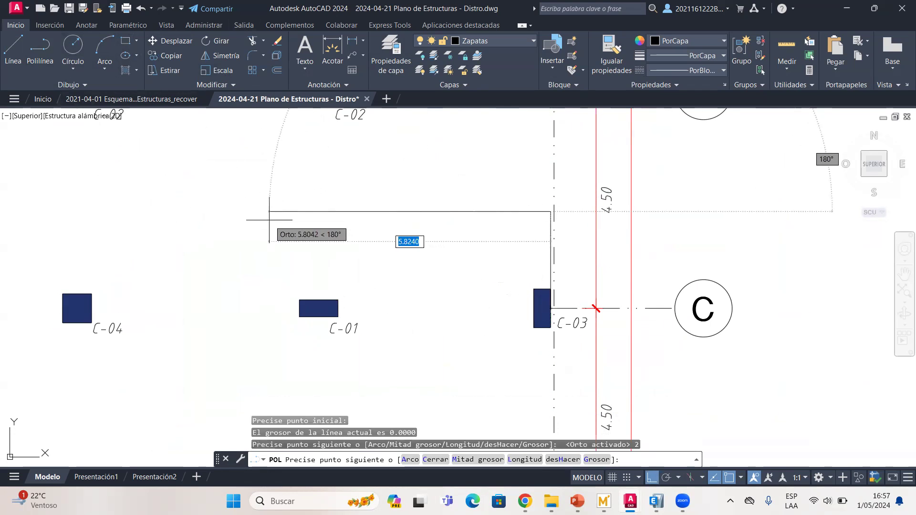
type("6")
key("Return")
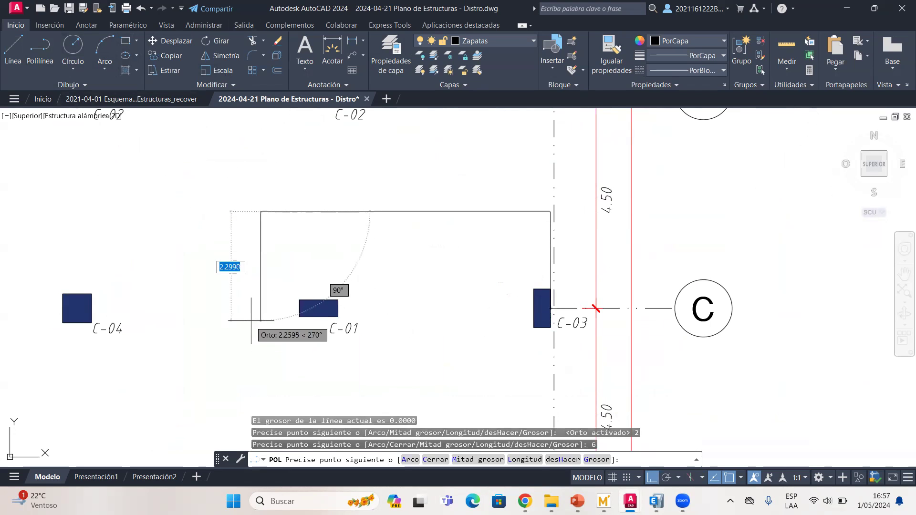
type("4")
key("Return")
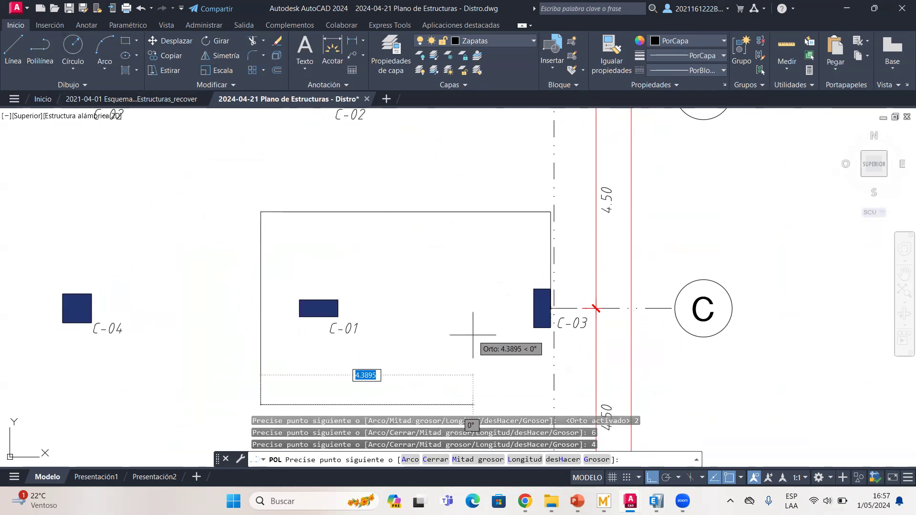
type("6")
key("Return")
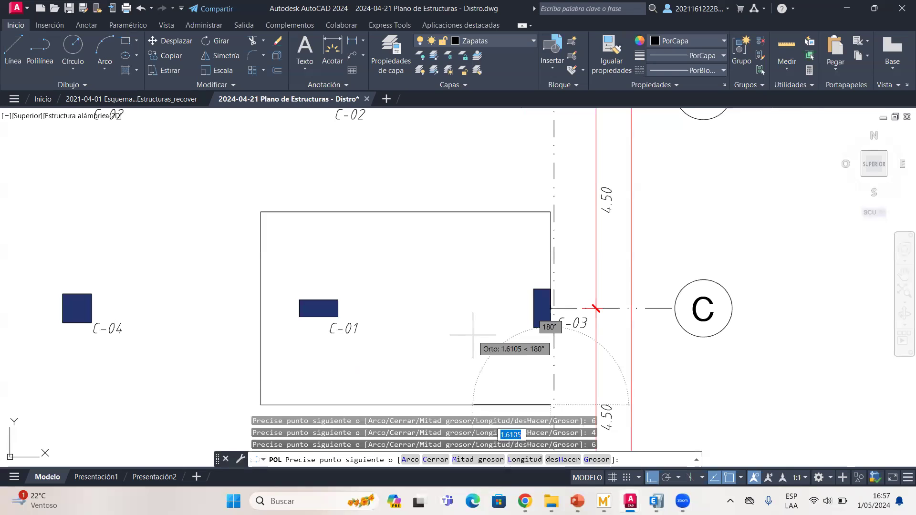
key("Return")
key("Escape")
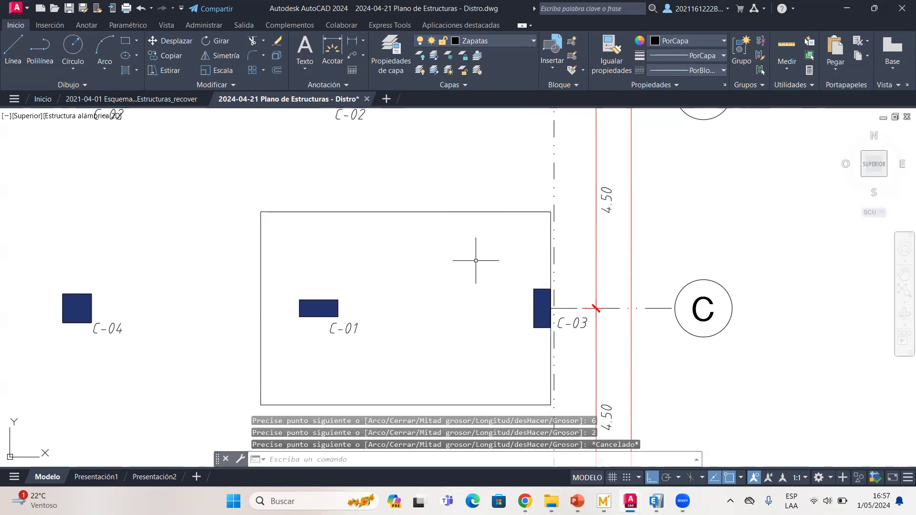
Select the combined footing outline to examine how it encloses columns C-01 and C-03, and save the plan
scroll(477, 256, "down", 3)
scroll(467, 211, "up", 2)
key("Escape")
middle_click_drag(412, 209, 347, 221)
scroll(370, 222, "down", 2)
scroll(374, 210, "up", 4)
key("Escape")
left_click(372, 198)
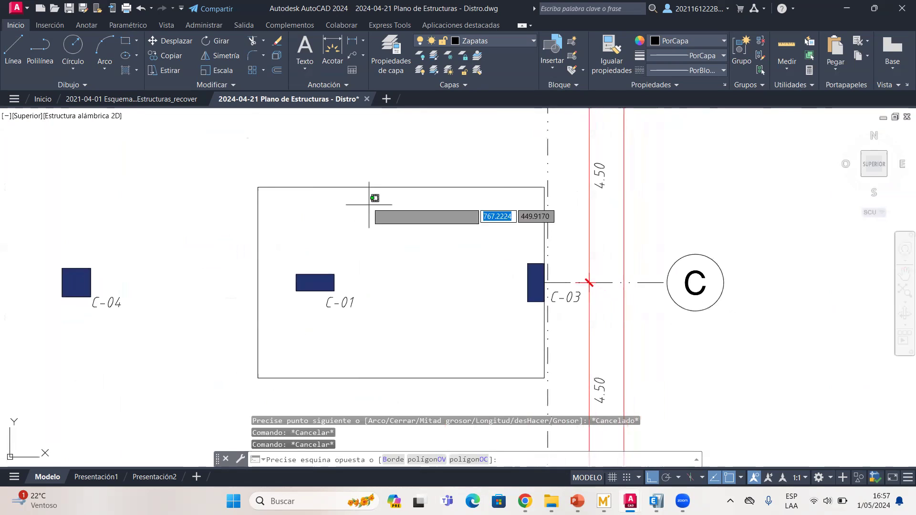
left_click(298, 160)
scroll(351, 232, "down", 2)
scroll(379, 245, "up", 2)
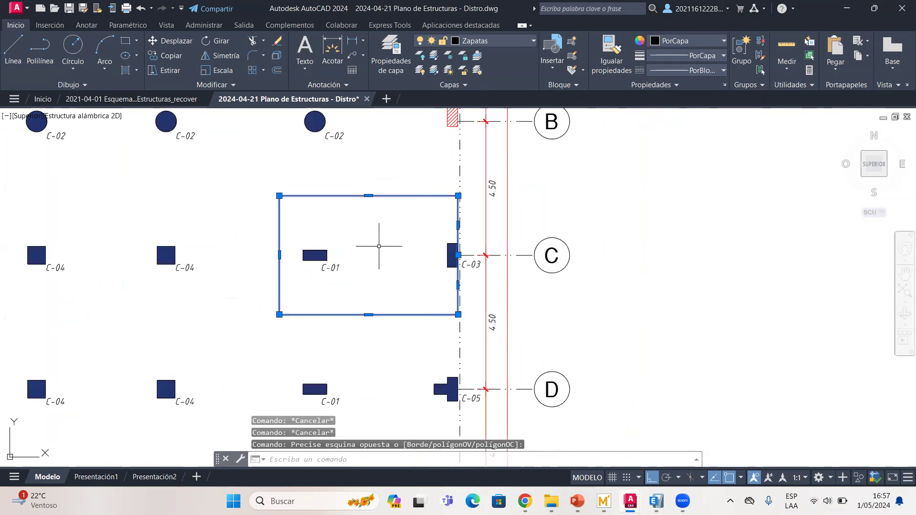
middle_click_drag(370, 249, 372, 281)
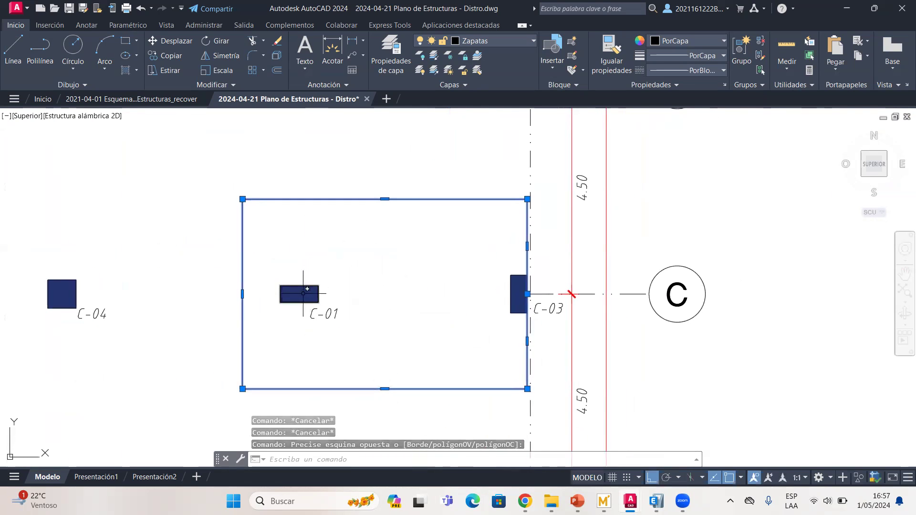
middle_click_drag(369, 260, 412, 285)
left_click(71, 12)
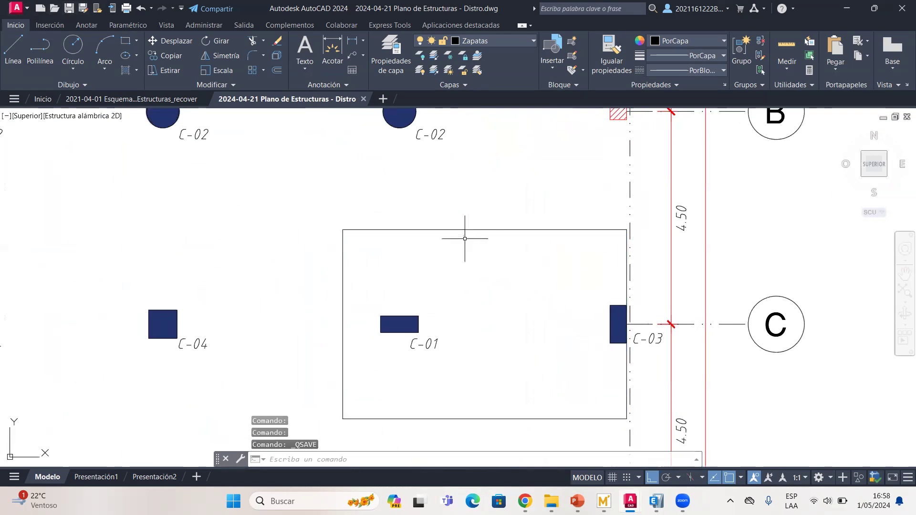
Erase the rectangular combined footing outline around C-01 and C-03
middle_click_drag(464, 239, 427, 237)
left_click(415, 244)
left_click(365, 216)
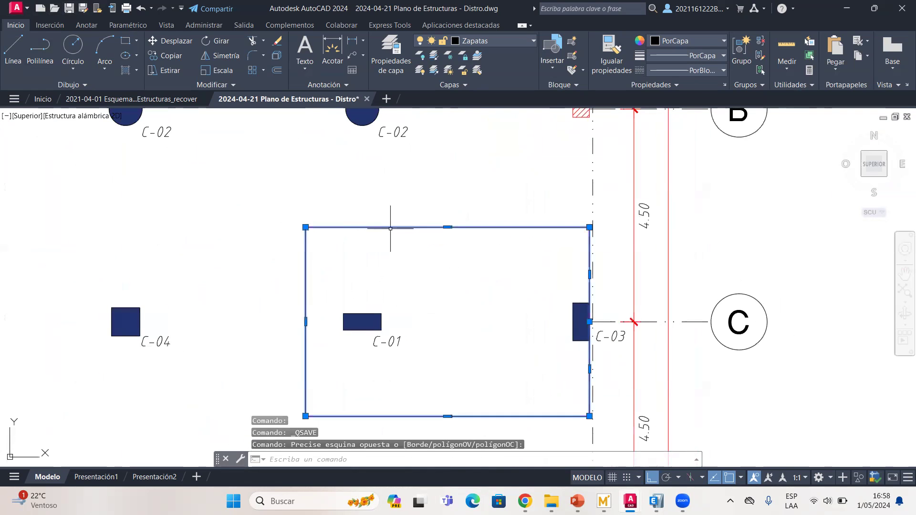
key("Delete")
Draw a 4 by 4 square footing outline around the C-04 column at axes 4 and C with a closed orthogonal polyline
scroll(469, 316, "down", 4)
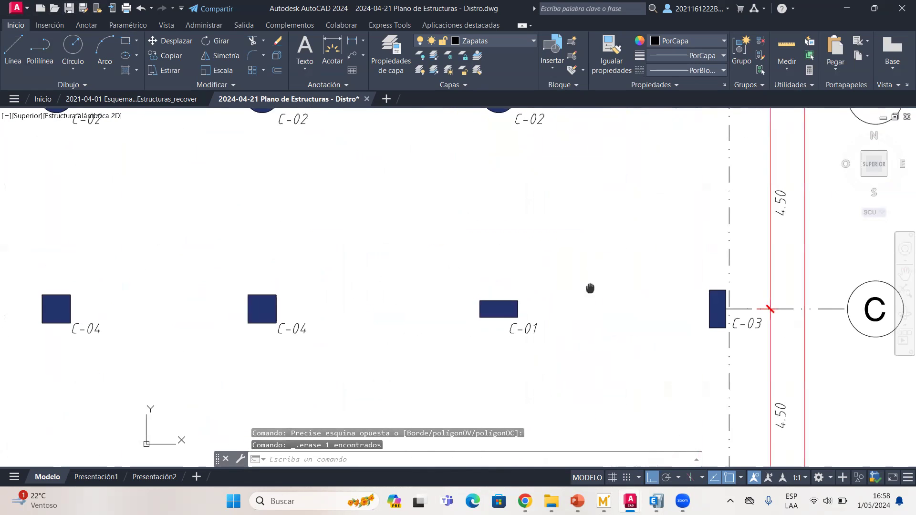
scroll(473, 267, "up", 2)
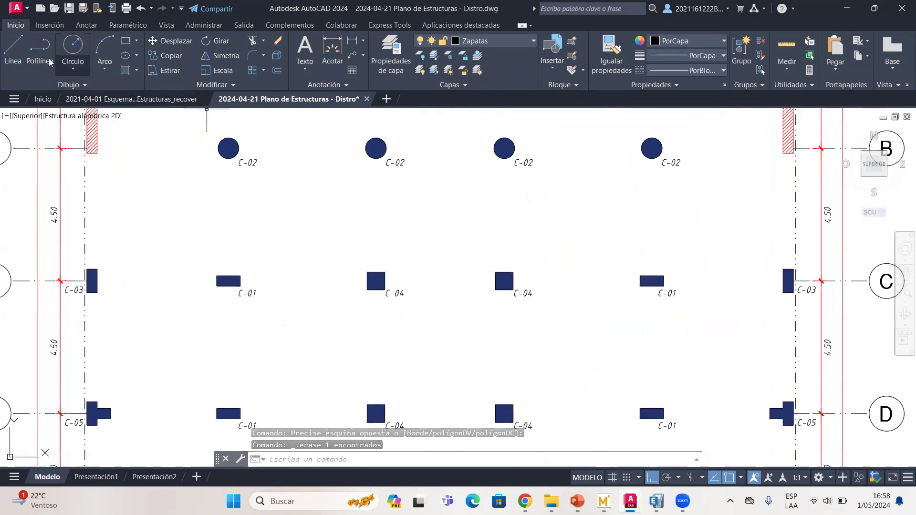
left_click(39, 48)
scroll(431, 265, "down", 2)
middle_click_drag(439, 267, 403, 311)
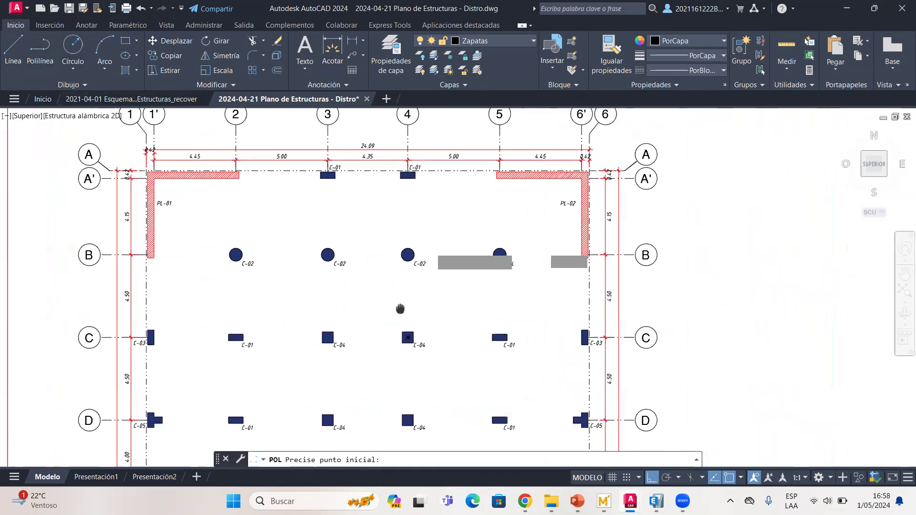
scroll(389, 286, "up", 3)
left_click(379, 272)
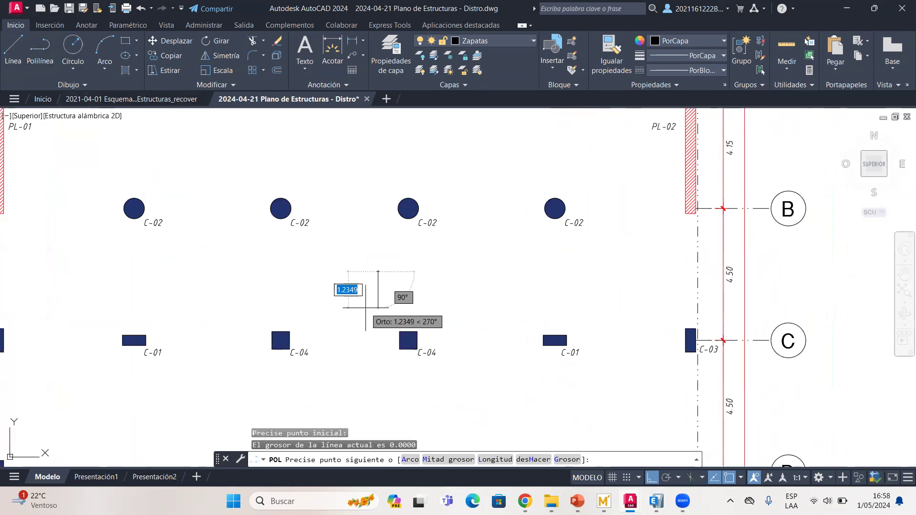
type("4")
key("Return")
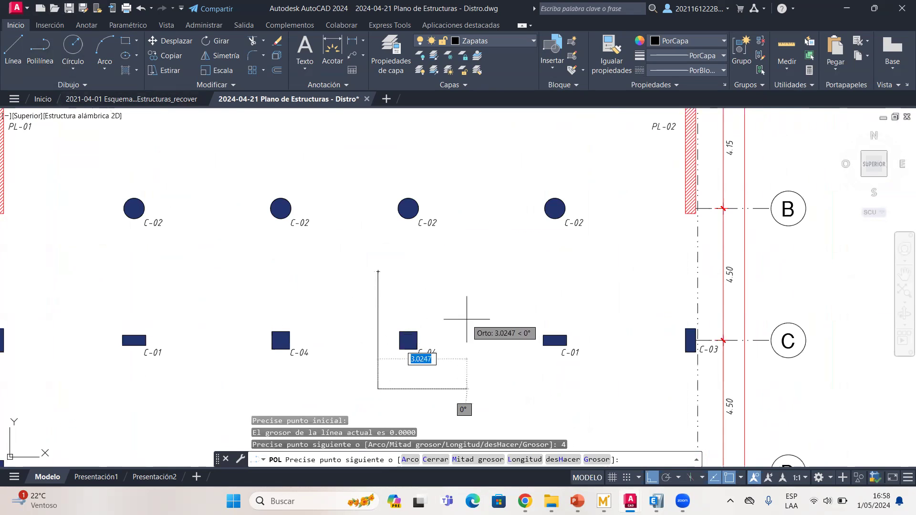
type("4")
key("Return")
type("4")
key("Return")
key("Return")
key("Escape")
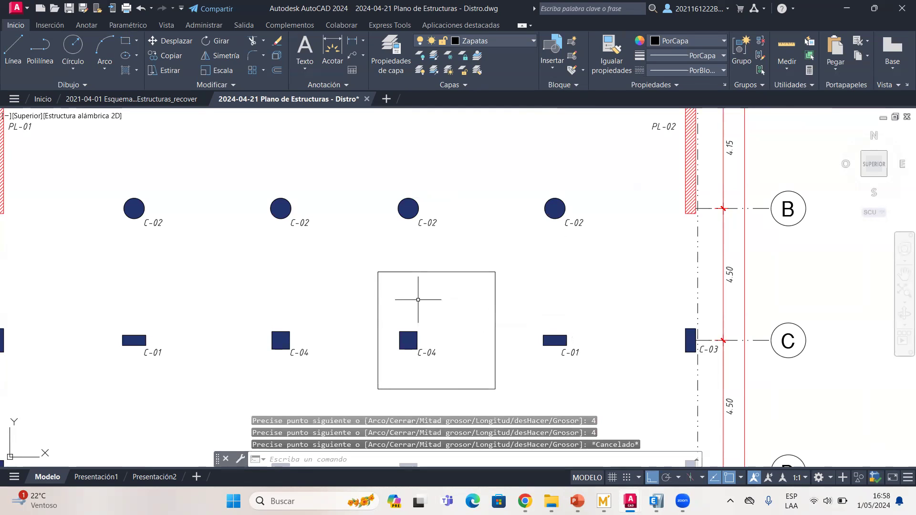
Move the 4 by 4 square by its centre onto the centre of the C-04 column at axes 4 and C
left_click(419, 302)
left_click(368, 255)
left_click(170, 40)
middle_click_drag(393, 234, 353, 190)
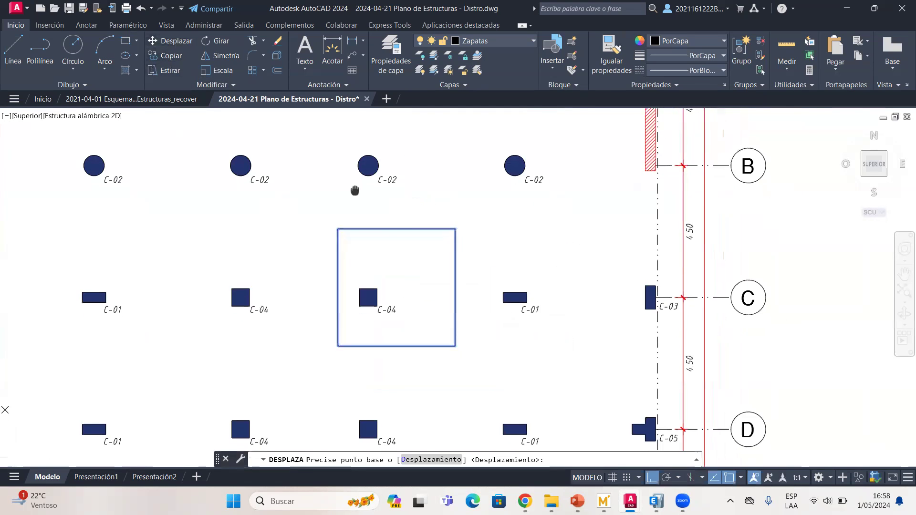
scroll(391, 230, "up", 2)
left_click(400, 323)
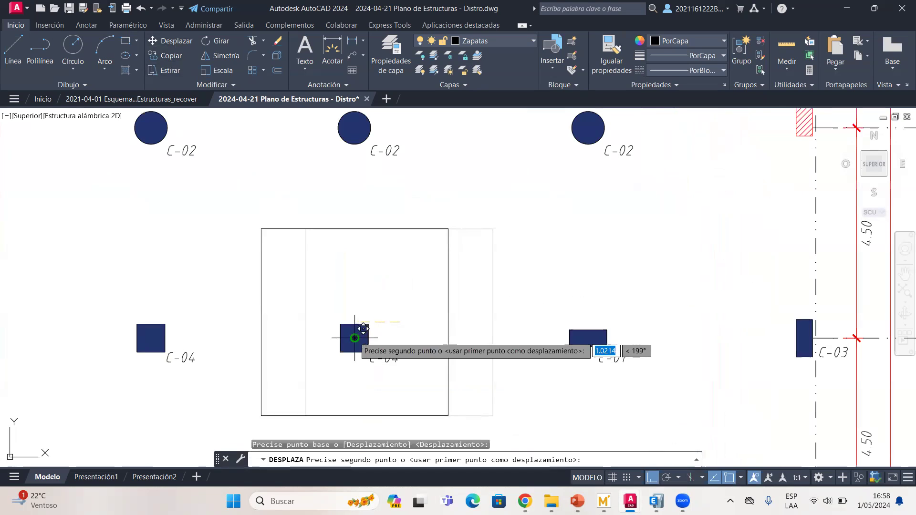
left_click(354, 337)
scroll(305, 317, "down", 2)
middle_click_drag(308, 314, 343, 269)
scroll(335, 260, "up", 1)
key("Escape")
Draw a 4.2 by 4.2 square footing outline around the C-04 column at axes 3 and C with an orthogonal polyline
left_click(40, 51)
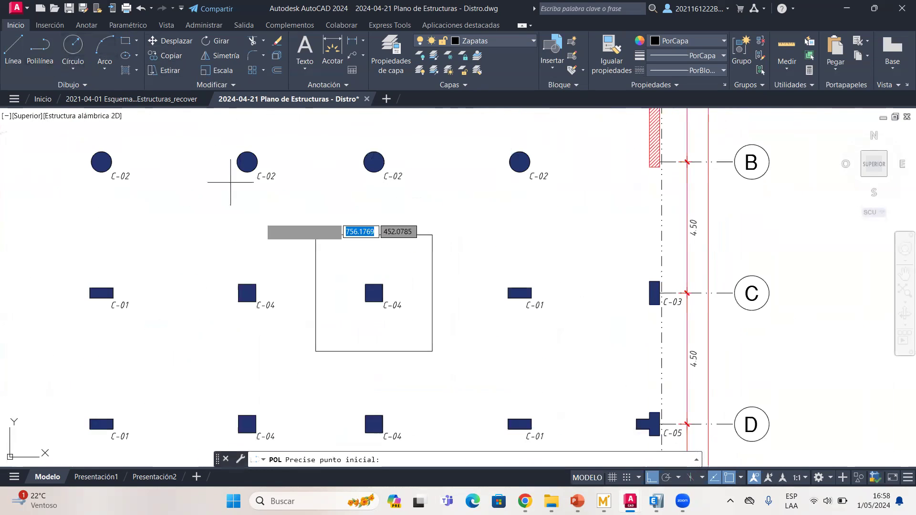
middle_click_drag(271, 280, 333, 276)
scroll(334, 276, "up", 1)
scroll(303, 264, "down", 1)
middle_click_drag(229, 224, 342, 227)
left_click(341, 228)
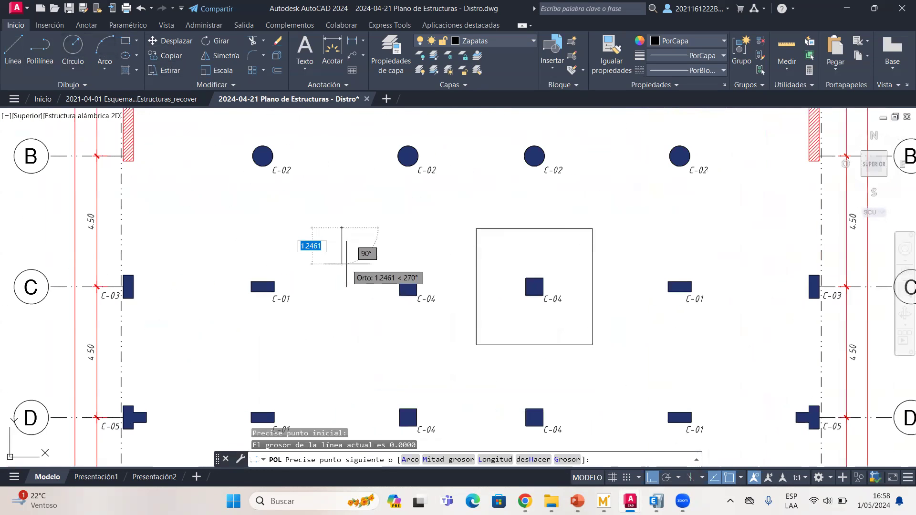
type("4.2")
key("Return")
type("4.2")
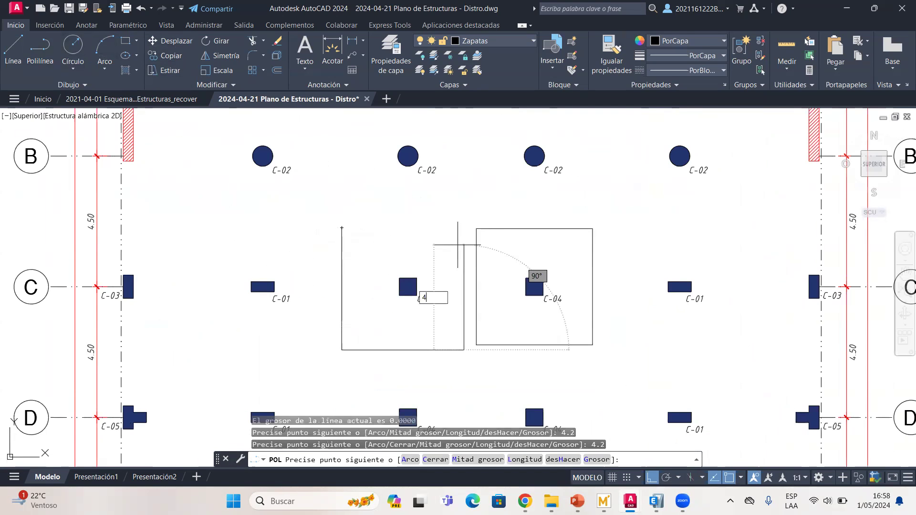
key("Return")
type("4.2")
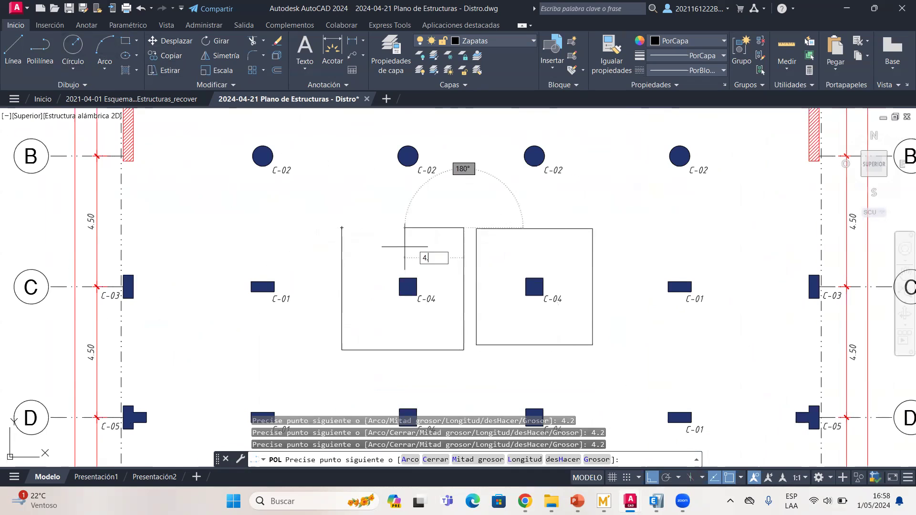
key("Return")
key("Escape")
Move the 4.2 by 4.2 square by its centre onto the centre of the C-04 column at axes 3 and C
left_click(404, 247)
left_click(364, 203)
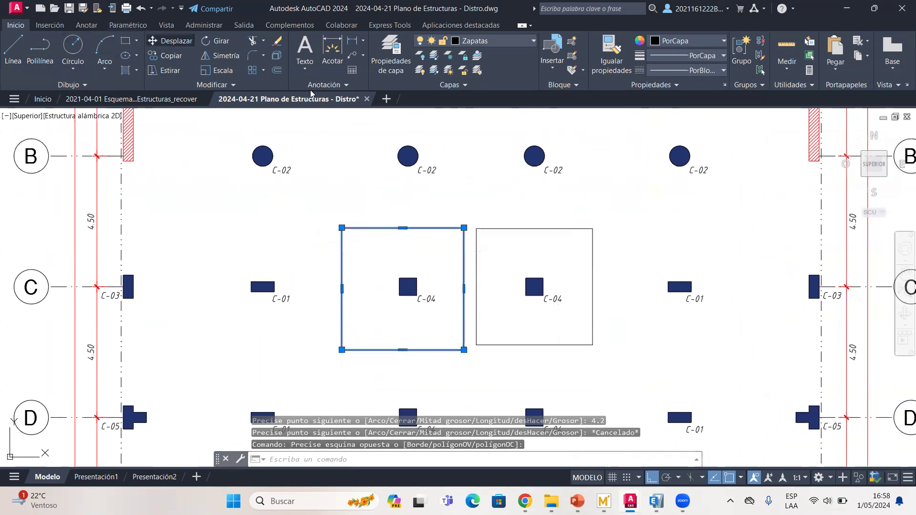
left_click(173, 41)
scroll(400, 287, "up", 6)
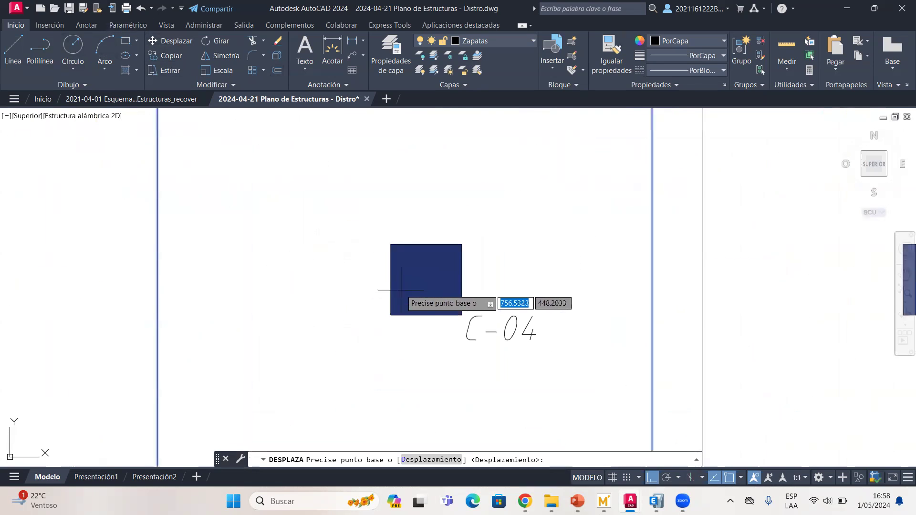
scroll(358, 225, "down", 2)
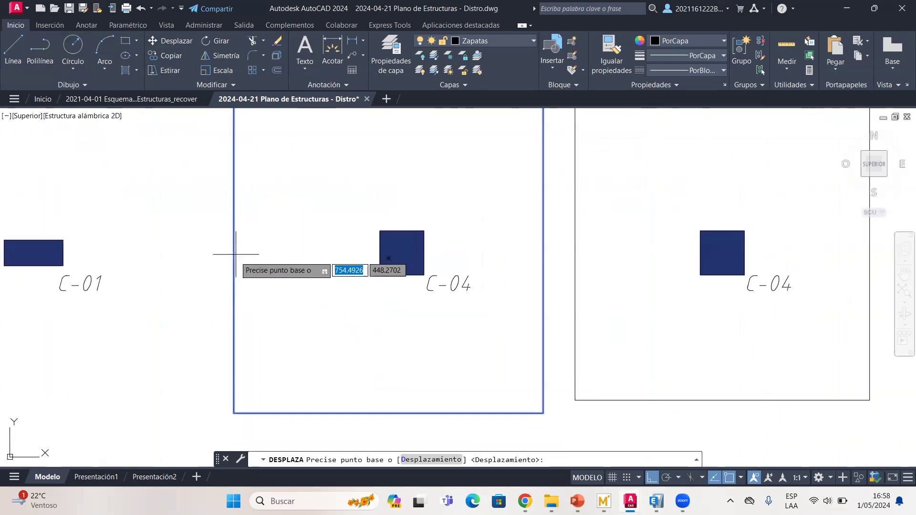
left_click(388, 258)
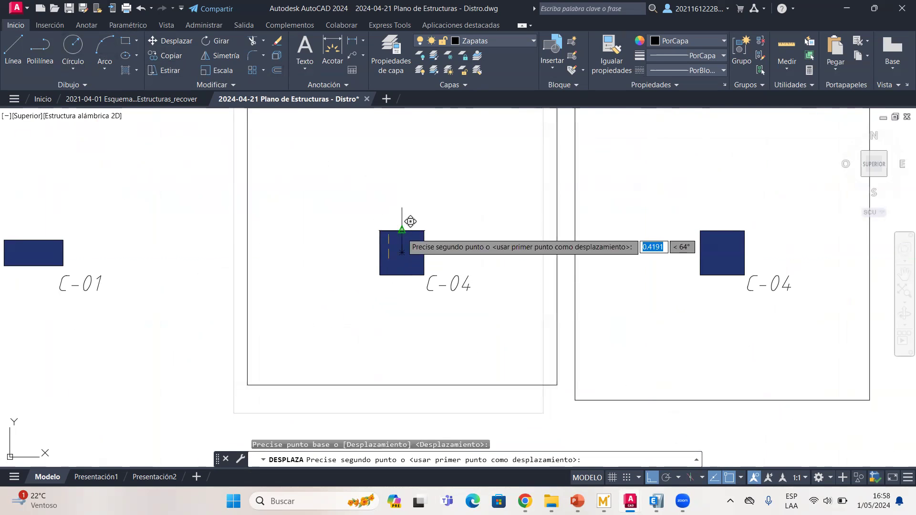
left_click(409, 222)
Erase the 4 by 4 square footing outline around the C-04 column at axes 4 and C
scroll(410, 258, "down", 6)
middle_click_drag(410, 259, 406, 253)
scroll(440, 237, "up", 2)
scroll(440, 236, "down", 2)
middle_click_drag(438, 207, 413, 303)
middle_click_drag(410, 212, 413, 164)
scroll(426, 239, "up", 2)
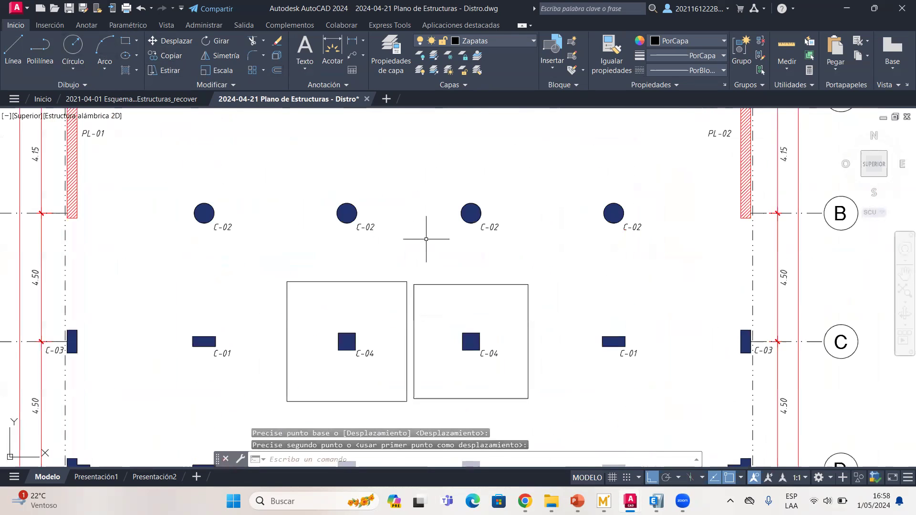
middle_click_drag(425, 239, 409, 199)
left_click(421, 262)
left_click(409, 225)
key("Delete")
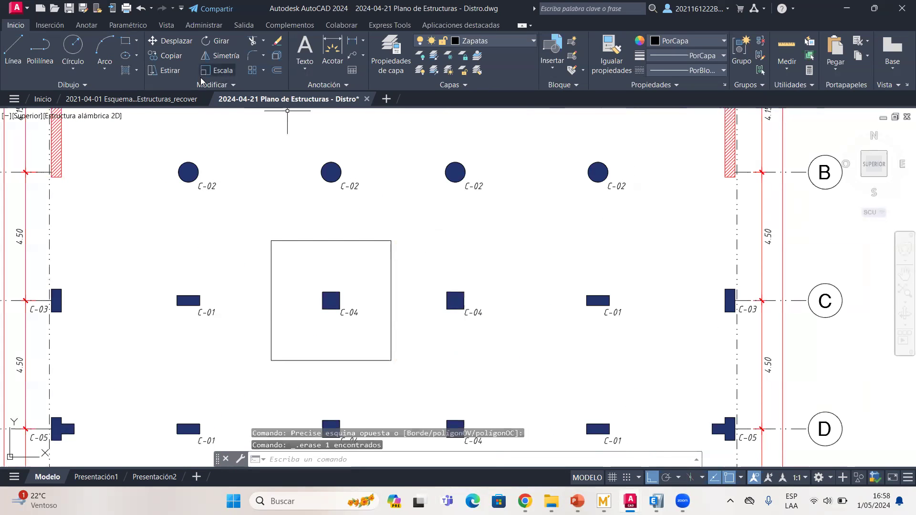
Draw a 5 by 5 square footing outline next to the C-04 column at axes 4 and C with an orthogonal polyline
left_click(40, 46)
middle_click_drag(332, 202, 277, 192)
left_click(386, 211)
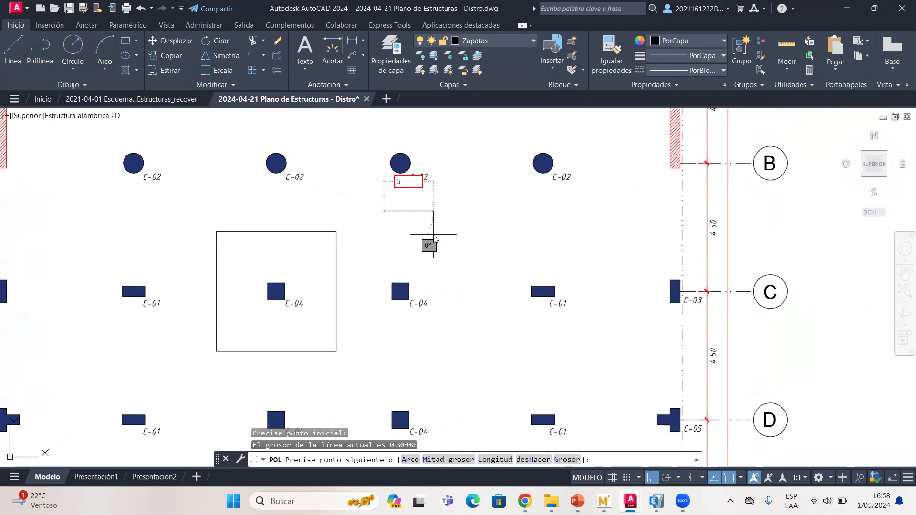
key("Return")
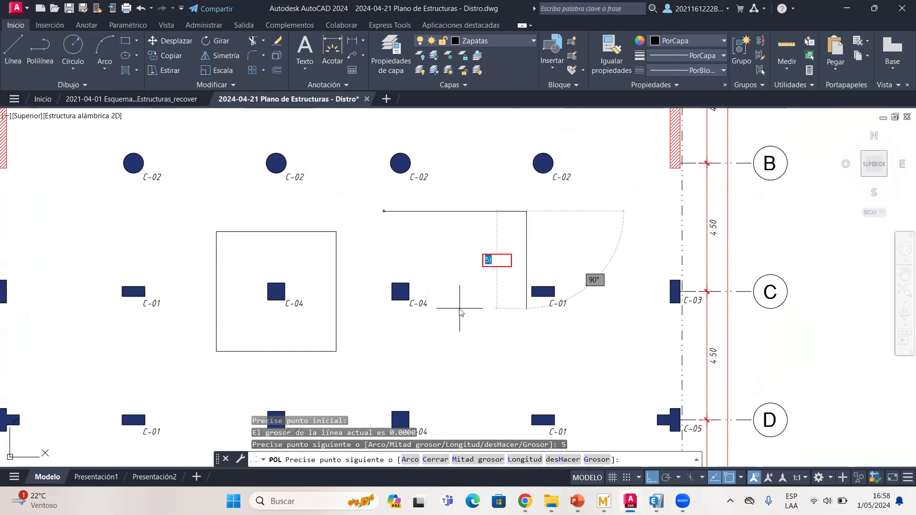
key("Return")
type("5")
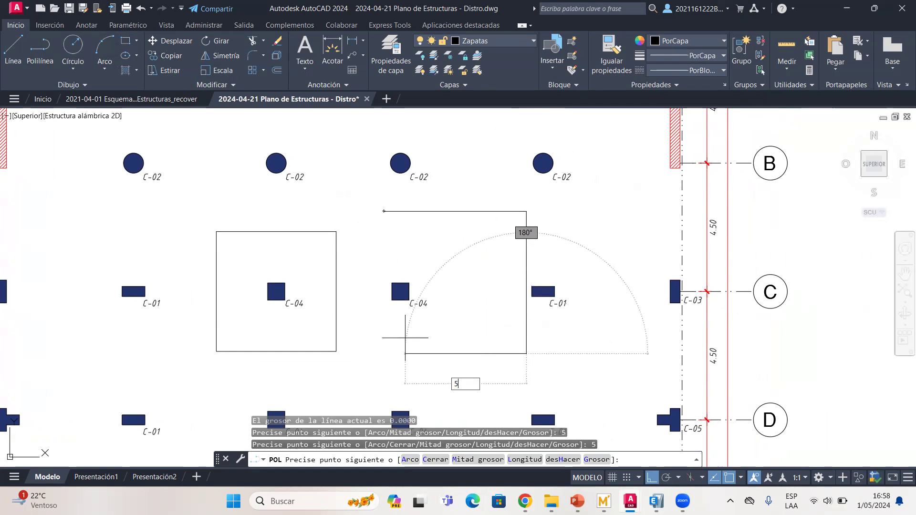
key("Return")
type("5")
key("Return")
key("Escape")
Move the 5 by 5 square by its centre onto the centre of the C-04 column at axes 4 and C
left_click(399, 235)
left_click(369, 207)
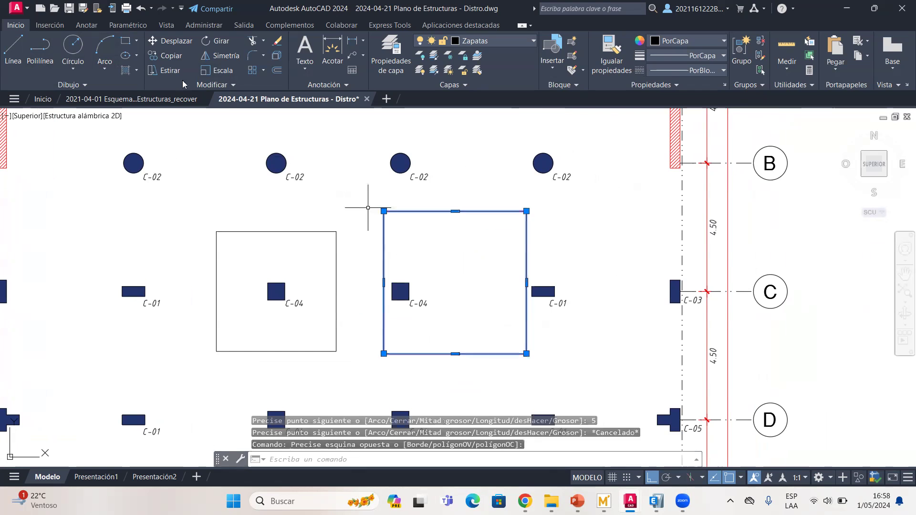
left_click(162, 42)
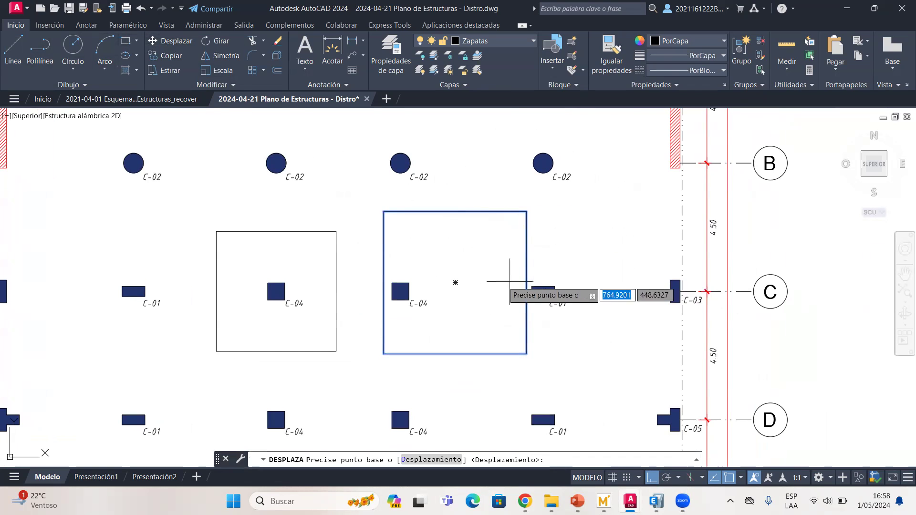
left_click(456, 283)
left_click(401, 291)
Examine where the footing outlines of the two neighbouring C-04 columns on axis C overlap
scroll(333, 262, "up", 2)
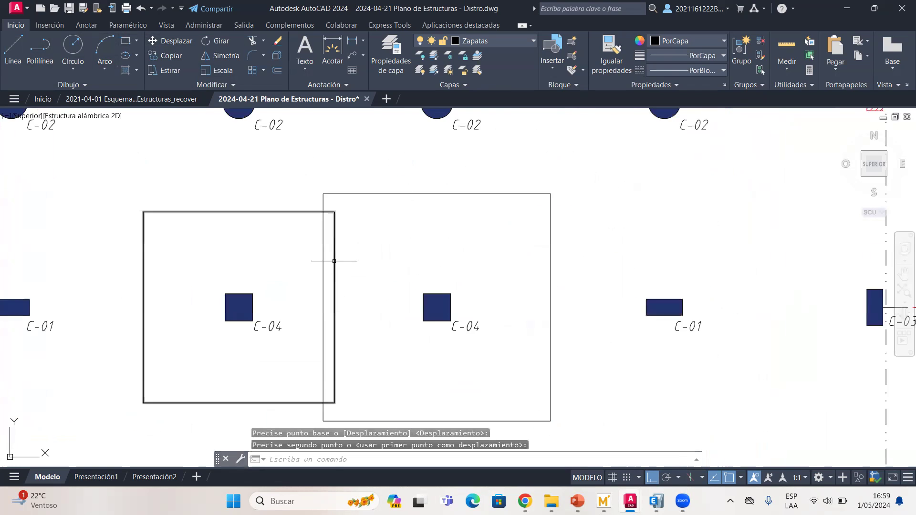
left_click(349, 250)
left_click(290, 244)
key("Escape")
scroll(330, 229, "down", 5)
scroll(327, 195, "up", 3)
scroll(334, 208, "down", 3)
middle_click_drag(336, 212, 356, 202)
scroll(389, 231, "up", 4)
scroll(423, 239, "down", 4)
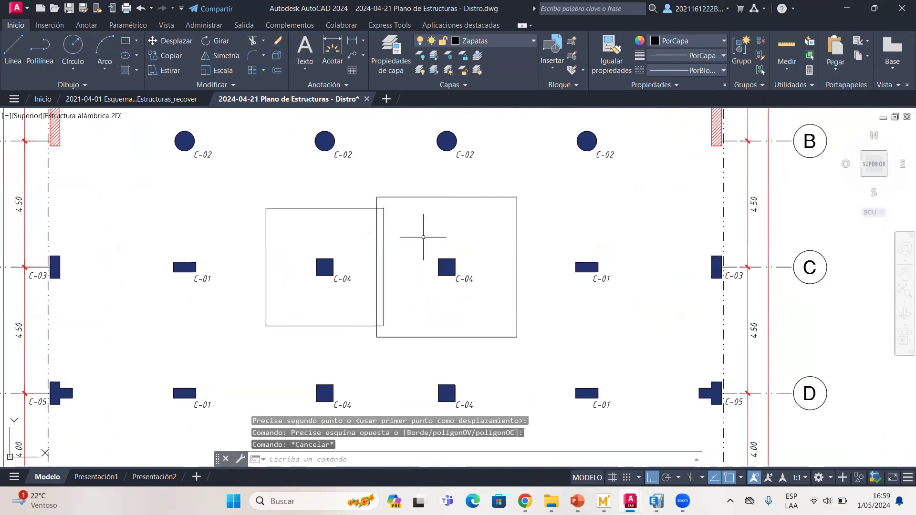
scroll(404, 234, "up", 4)
left_click(405, 234)
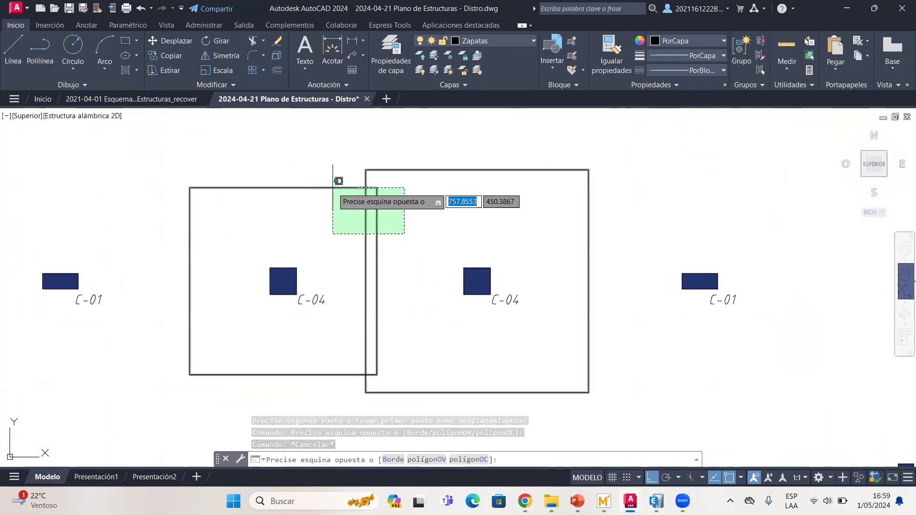
key("Escape")
Save the structural plan with both C-04 footing outlines
left_click(72, 9)
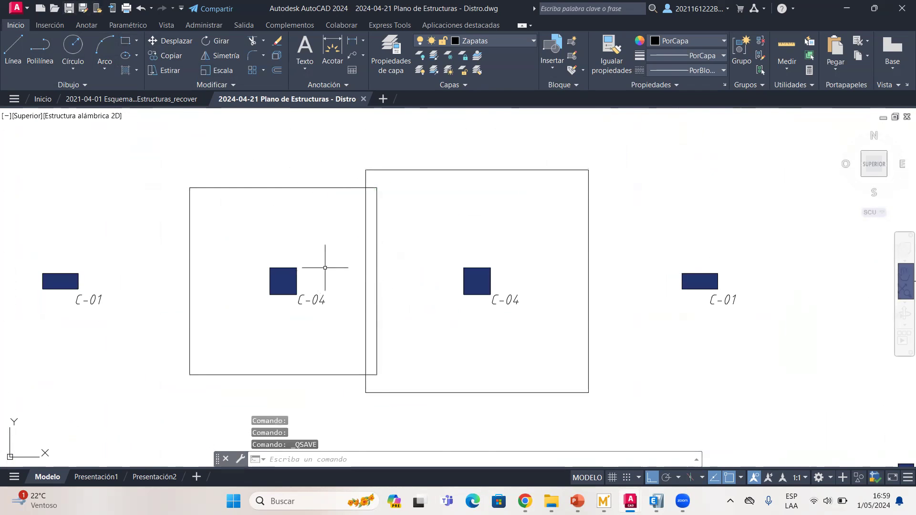
left_click(387, 235)
key("Escape")
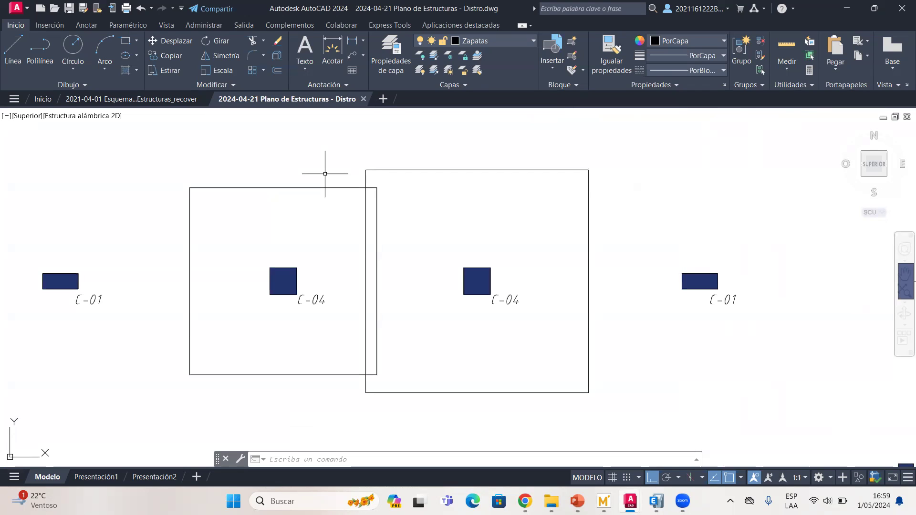
Erase both square footing outlines around the C-04 columns on axis C
left_click(408, 222)
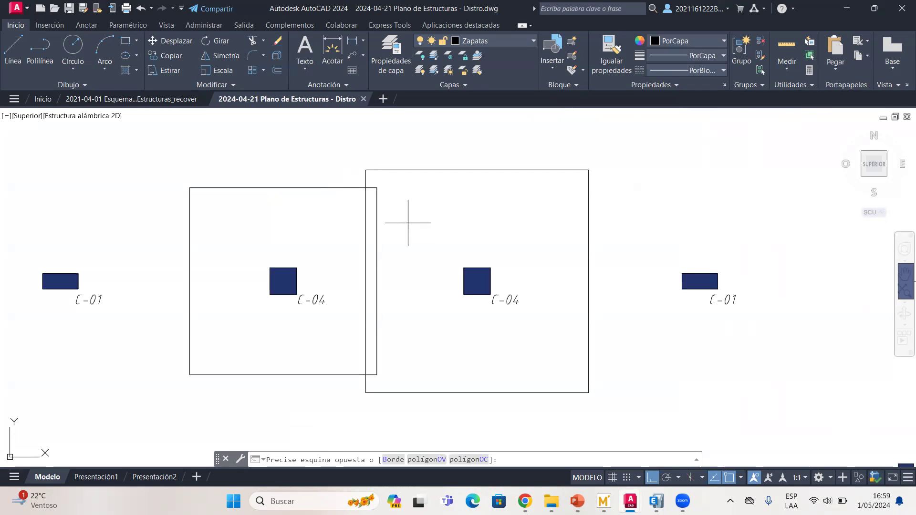
left_click(327, 174)
key("Delete")
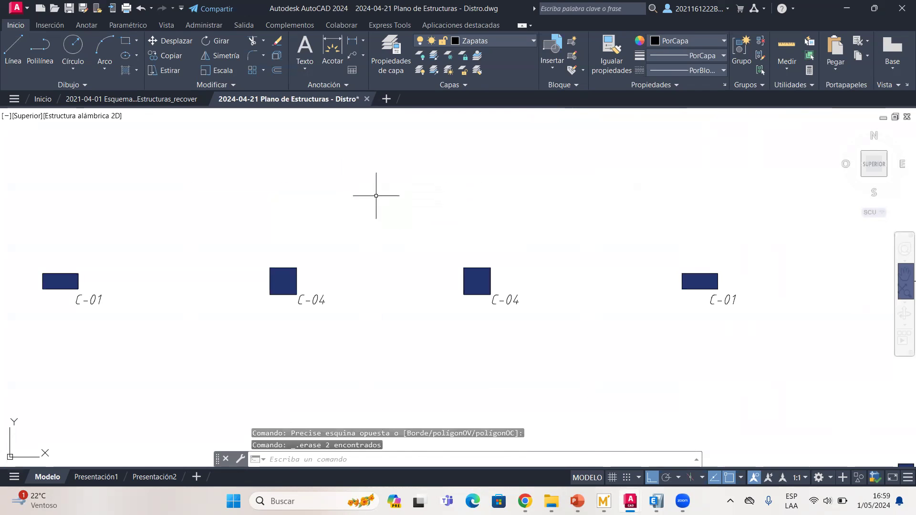
Switch to the PowerPoint presentation on combined footings to read its introductory slide
scroll(376, 196, "down", 4)
left_click(317, 198)
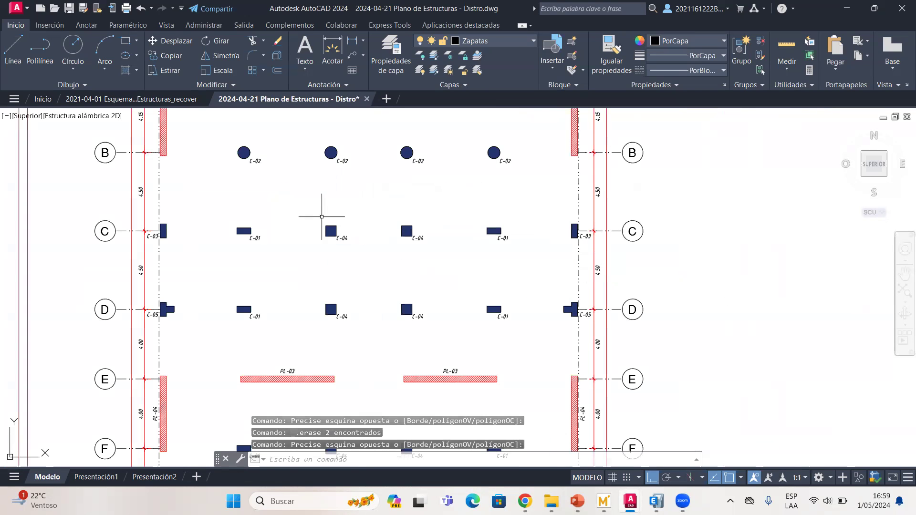
scroll(321, 217, "up", 4)
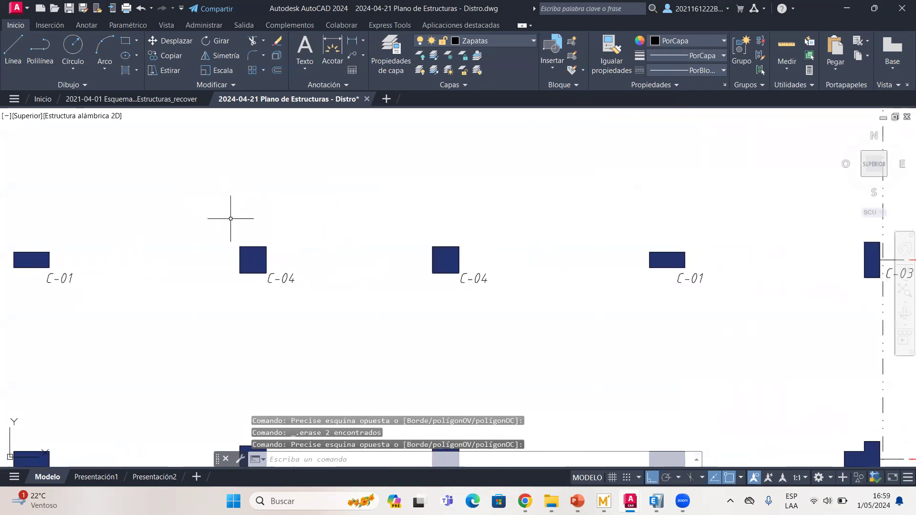
left_click(577, 501)
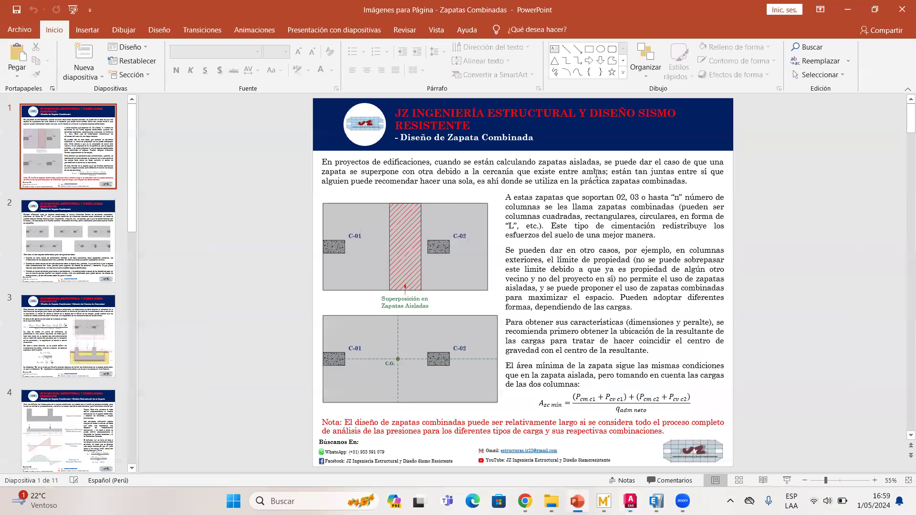
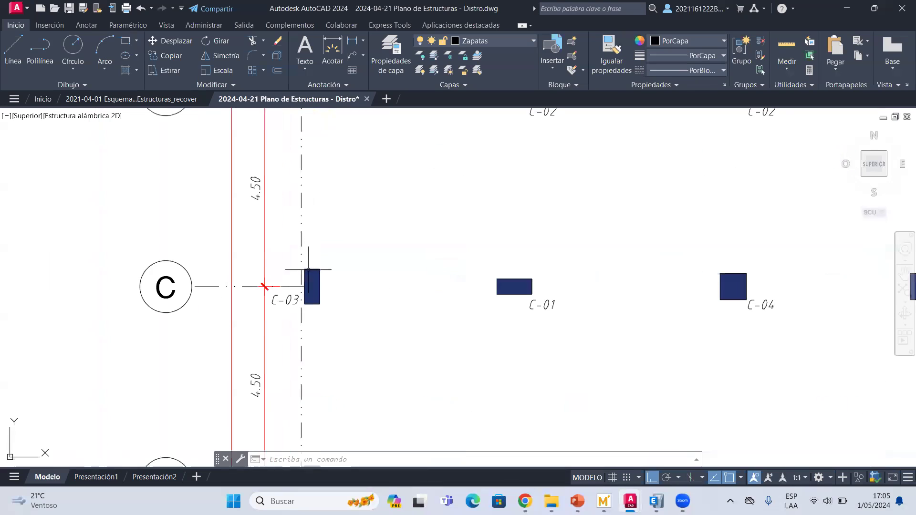
Draw a 3 by 3 square footing outline between the left-hand C-03 column and C-01 on axis C with an orthogonal polyline
left_click(40, 50)
middle_click_drag(354, 174, 310, 195)
left_click(310, 195)
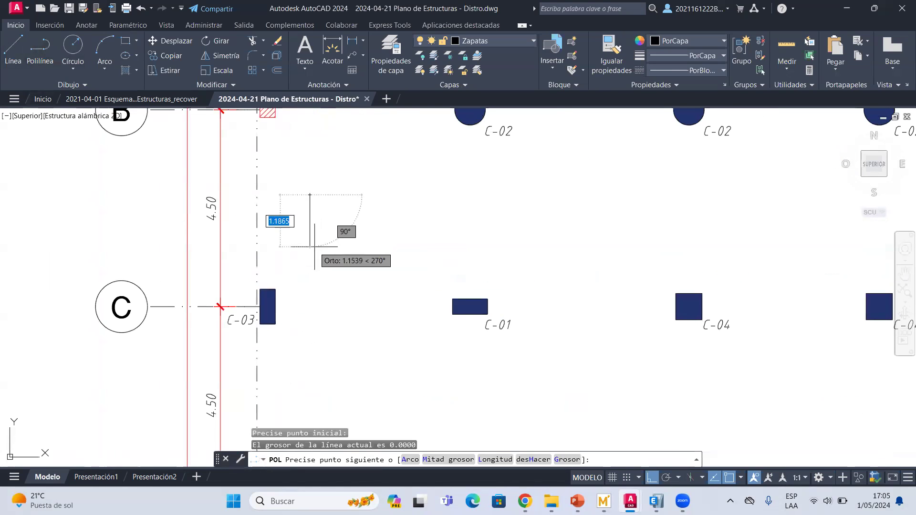
type("3")
key("Return")
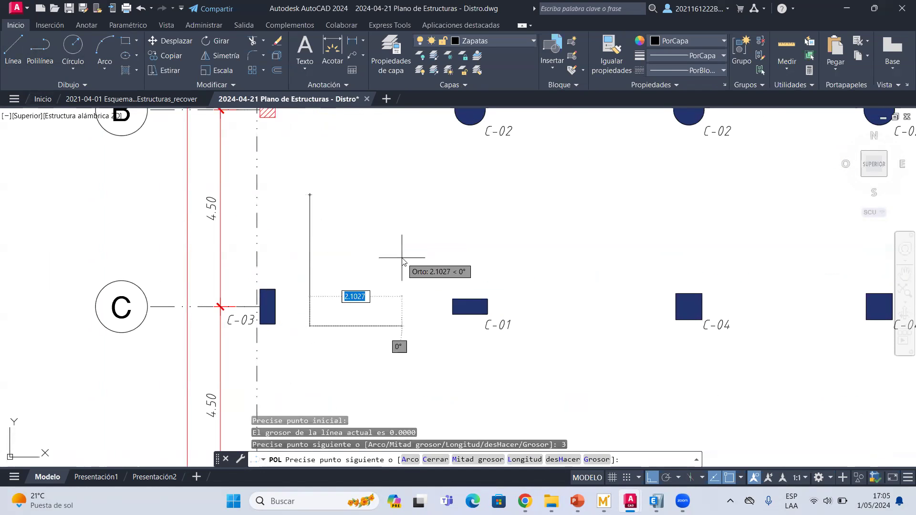
type("3")
key("Return")
type("3")
key("Return")
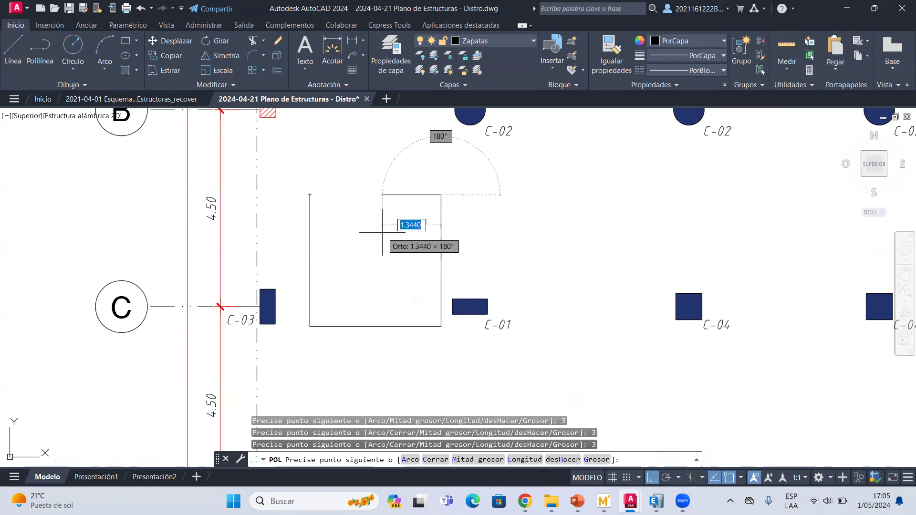
key("Escape")
Move the 3 by 3 square by its left edge's midpoint onto the midpoint of the C-03 column's outer face at the property line
left_click(359, 214)
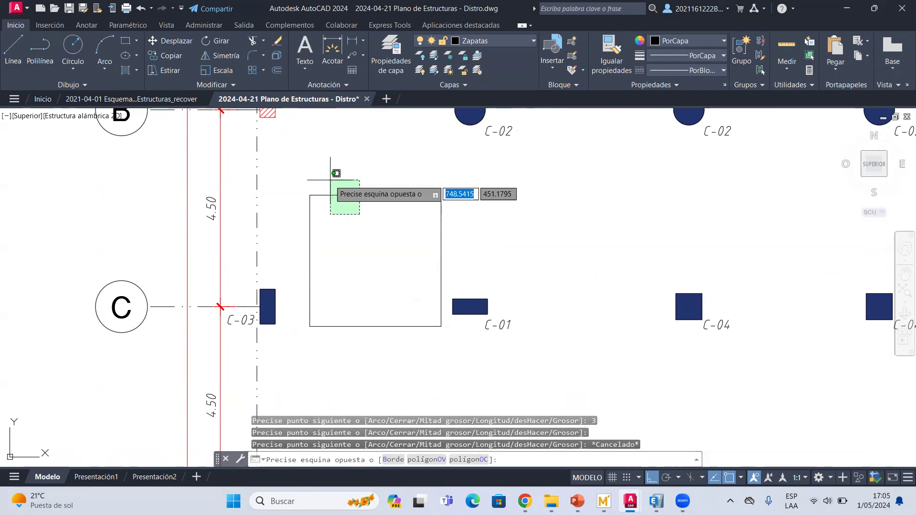
left_click(331, 180)
left_click(160, 43)
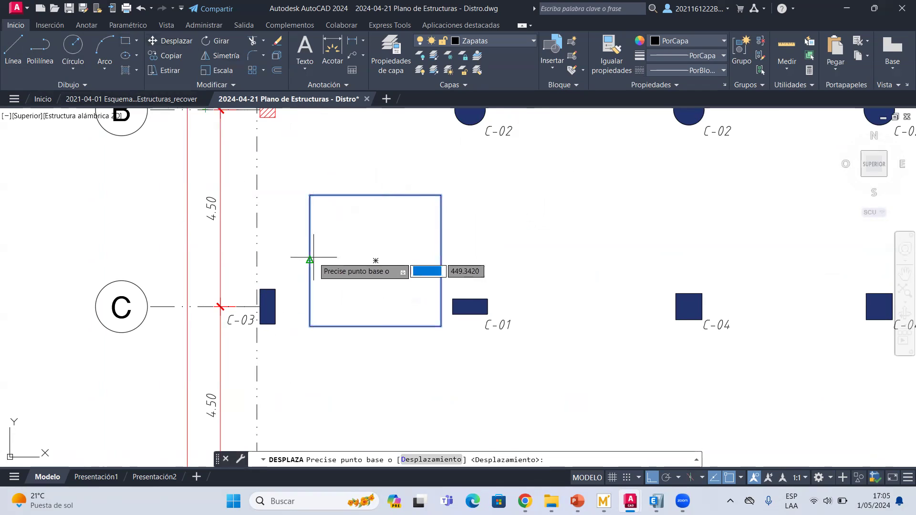
left_click(309, 260)
scroll(266, 303, "up", 2)
scroll(266, 303, "down", 5)
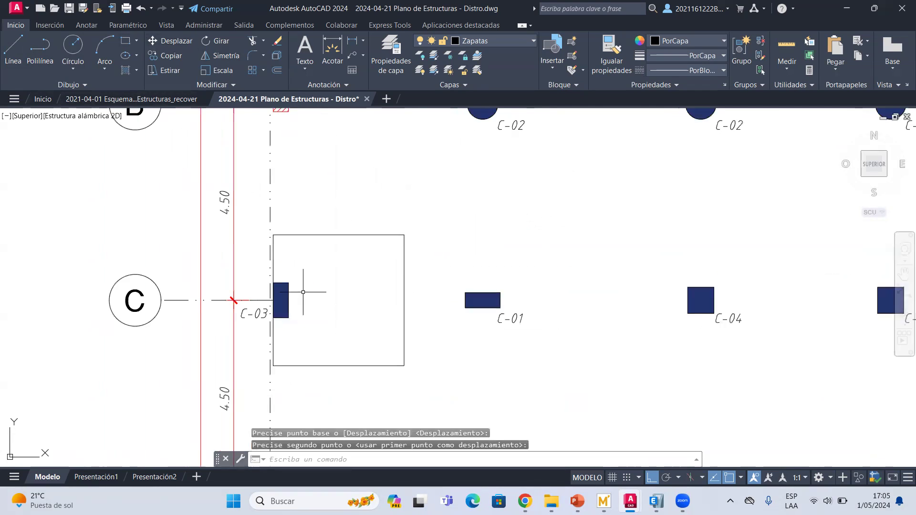
key("Escape")
left_click(358, 266)
key("Escape")
left_click(47, 58)
key("Escape")
scroll(348, 278, "up", 2)
left_click(347, 276)
left_click(325, 212)
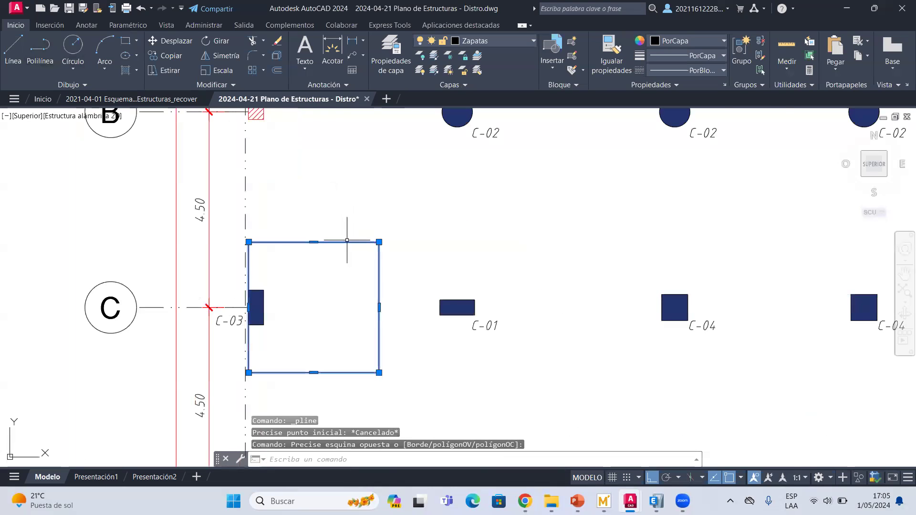
scroll(362, 253, "down", 4)
scroll(401, 306, "up", 2)
key("Escape")
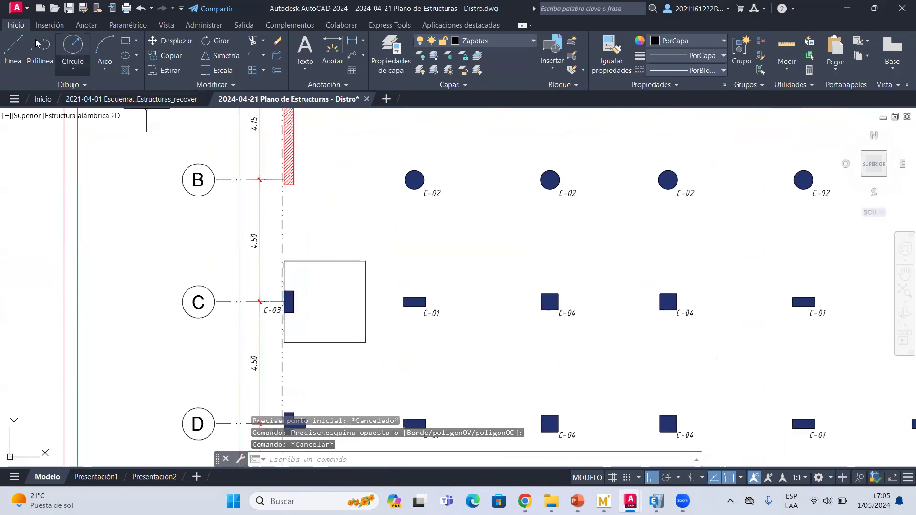
Copy the square footing outline from column C-03 onto the neighbouring C-01 column on axis C, matching centre to centre
key("Escape")
left_click(341, 271)
left_click(320, 238)
left_click(172, 56)
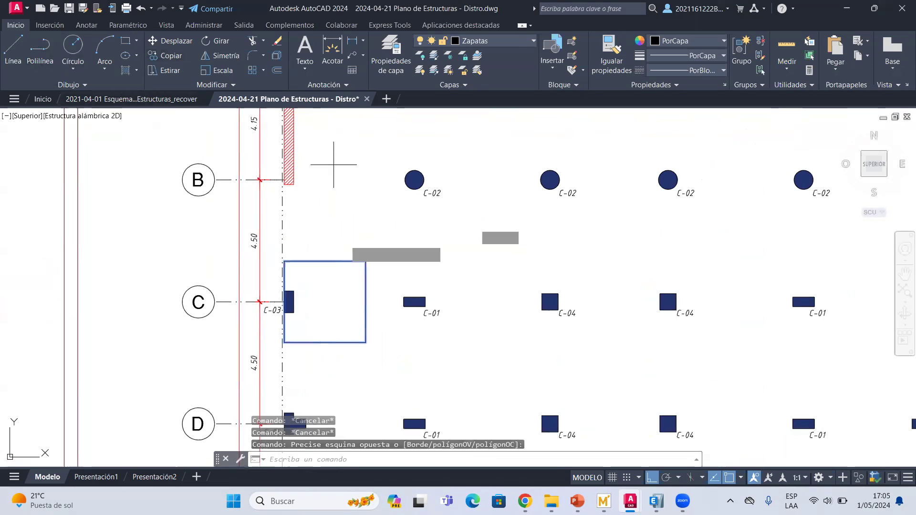
left_click(325, 302)
left_click(414, 301)
key("Escape")
scroll(420, 301, "down", 3)
scroll(339, 299, "up", 4)
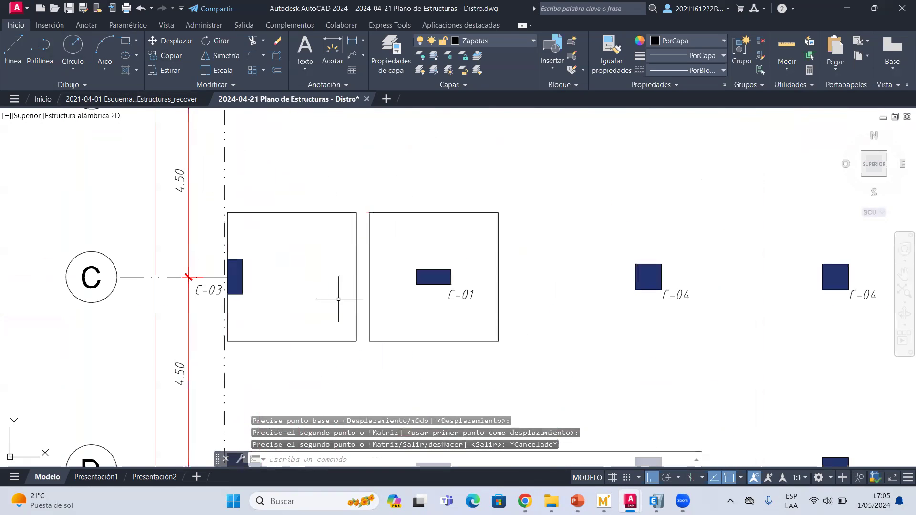
Stretch the right edge of the C-03 footing outline inward by 0.5, away from the C-01 footing
left_click(361, 247)
left_click(343, 244)
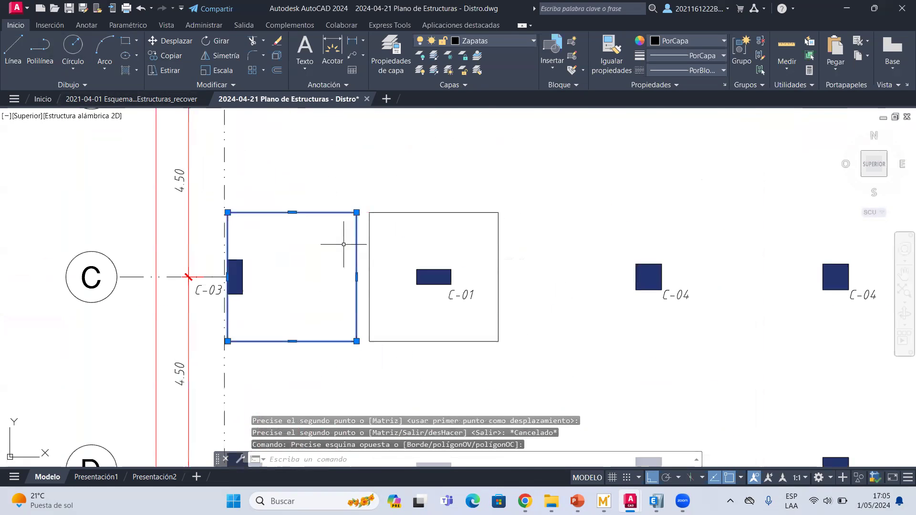
left_click(357, 277)
type("0.5")
key("Return")
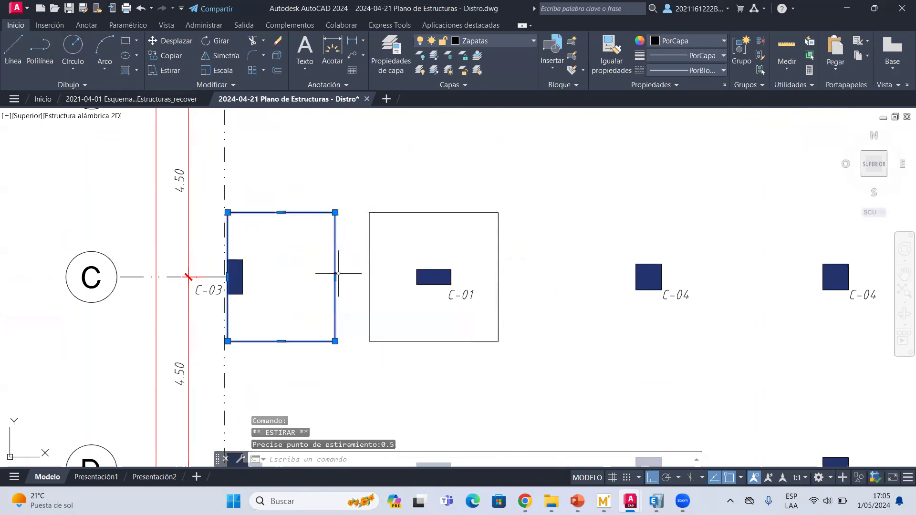
key("Escape")
scroll(340, 273, "down", 2)
scroll(344, 267, "up", 2)
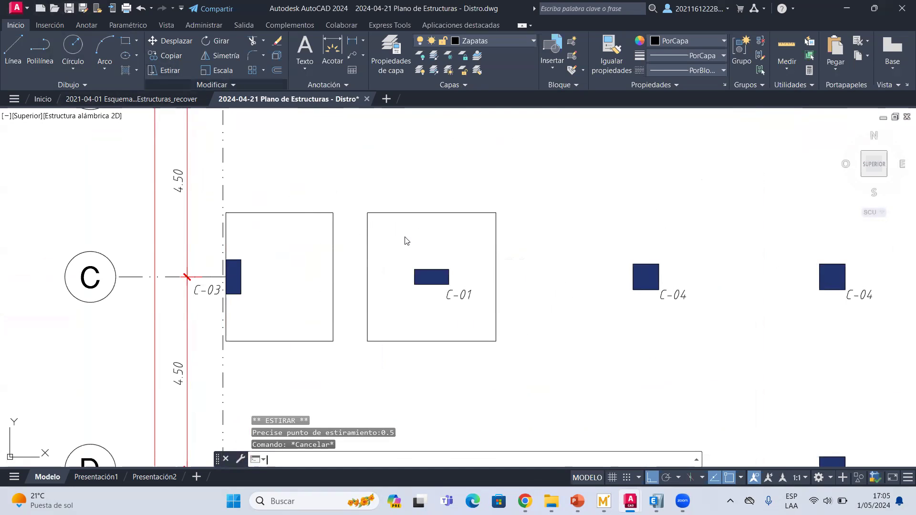
Dimension the gap between the C-03 and C-01 footing outlines above their top edges and save the drawing
middle_click_drag(365, 237, 326, 236)
key("ctrl+s")
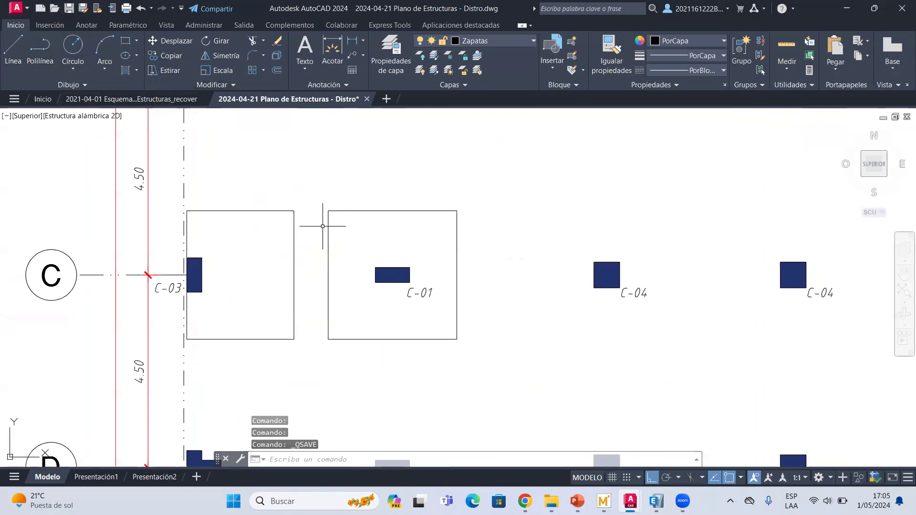
left_click(327, 68)
left_click(294, 211)
left_click(328, 211)
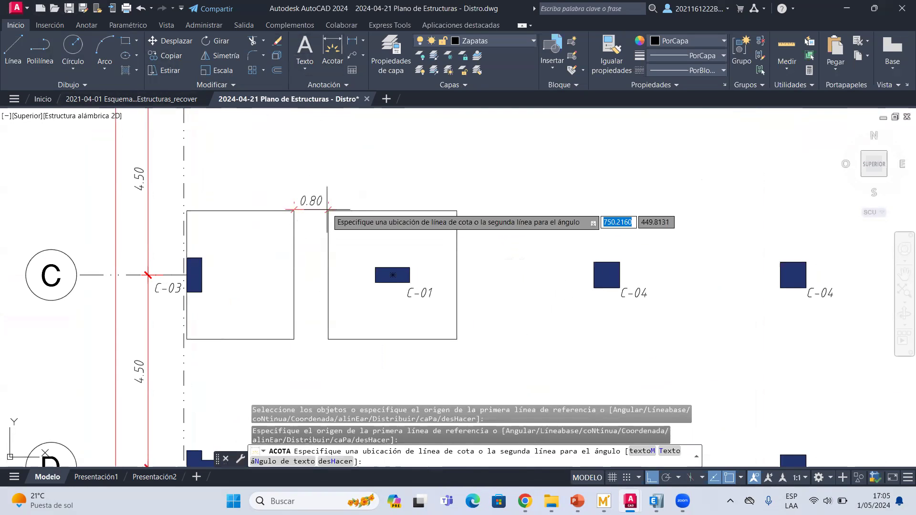
left_click(330, 188)
mouse_move(346, 229)
middle_mouse_down()
mouse_move(331, 227)
mouse_move(374, 239)
middle_mouse_up()
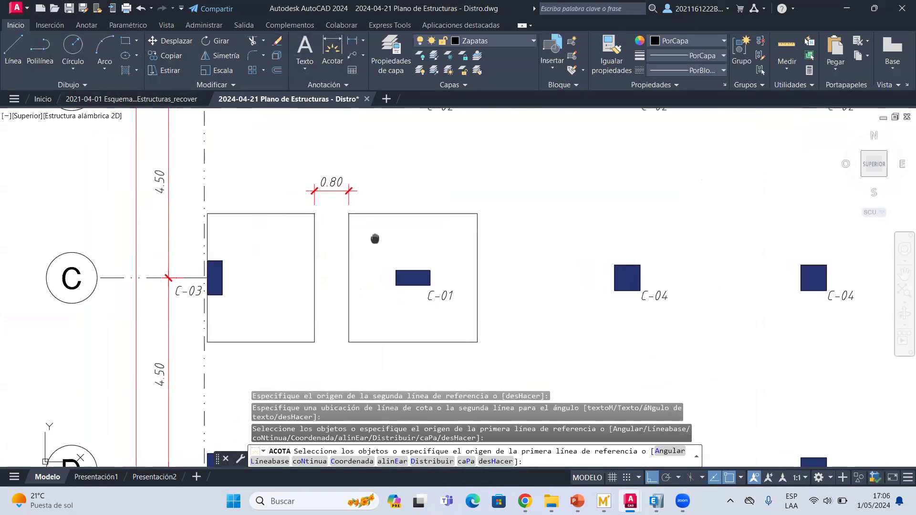
middle_click_drag(313, 240, 304, 237)
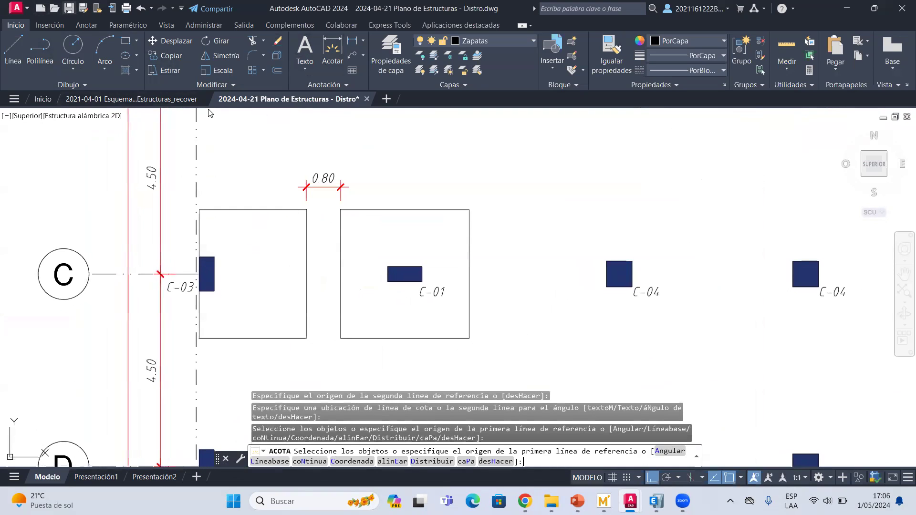
key("ctrl+s")
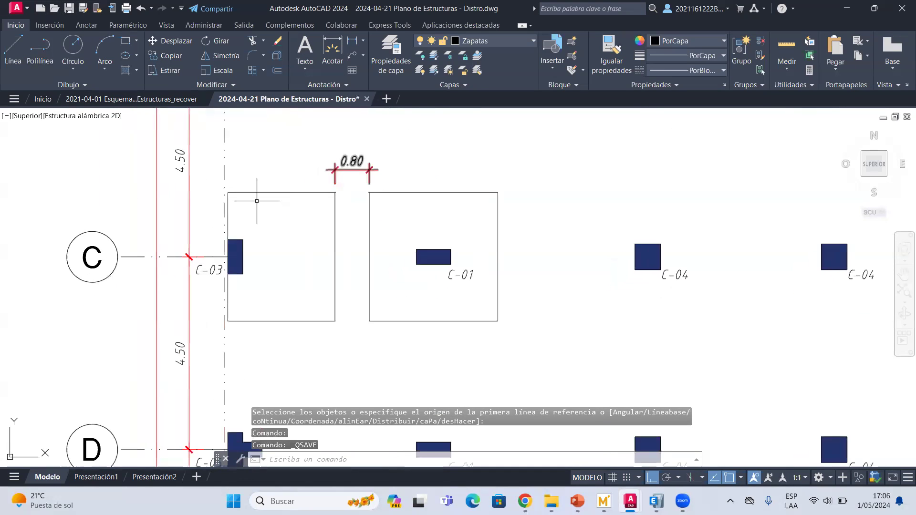
scroll(245, 199, "up", 2)
left_click(14, 51)
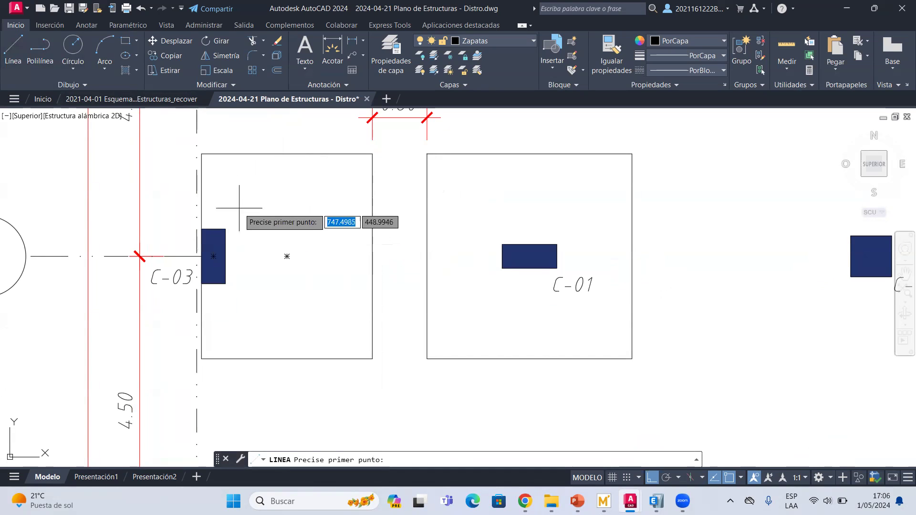
middle_click_drag(247, 199, 240, 226)
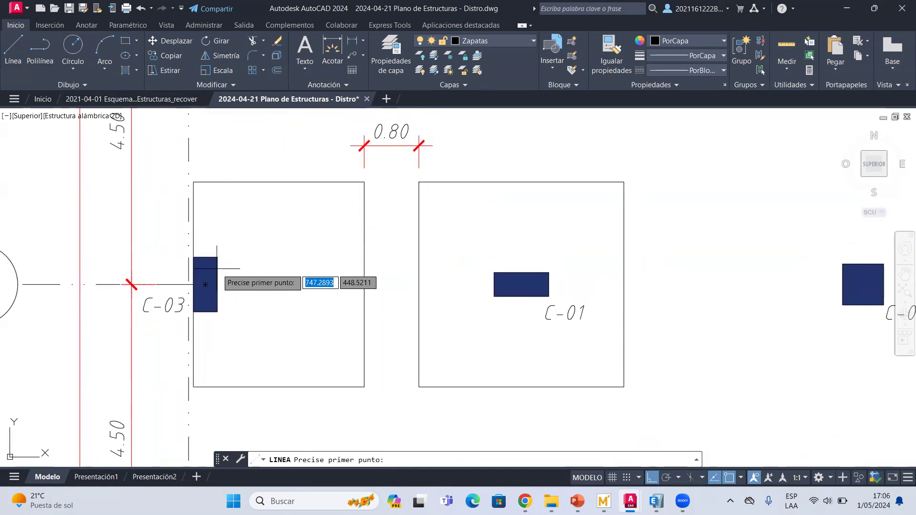
middle_click_drag(249, 282, 219, 268)
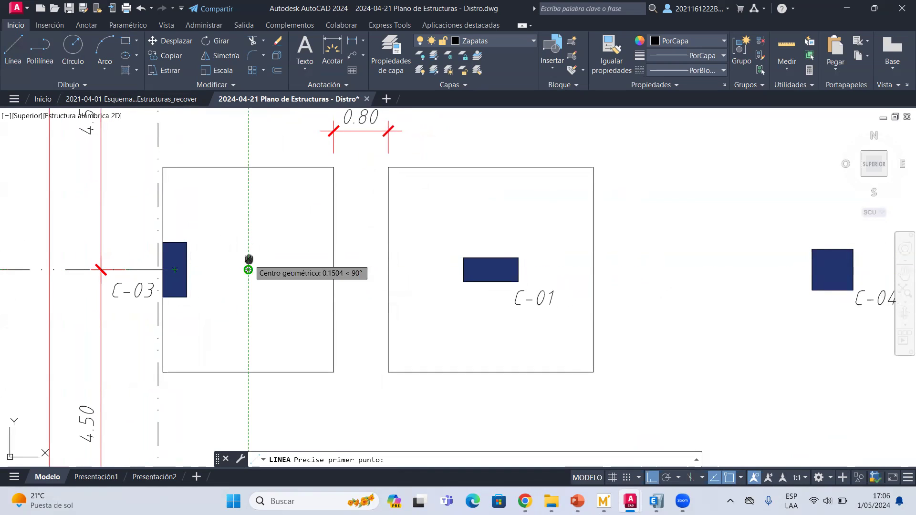
middle_click_drag(248, 261, 247, 260)
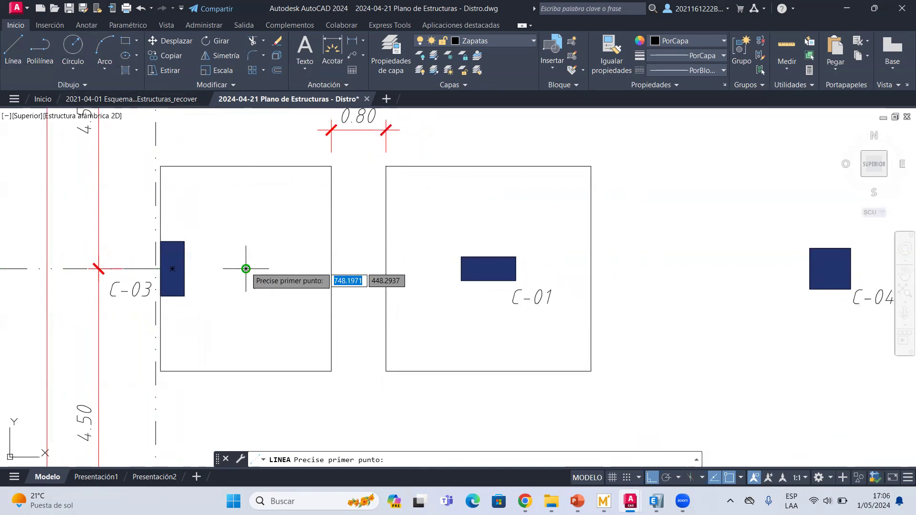
left_click(21, 65)
left_click(160, 166)
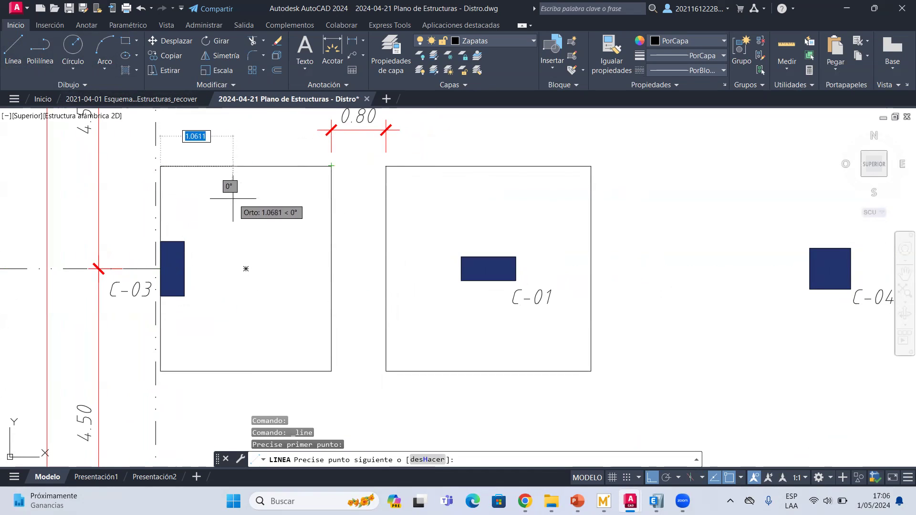
key("Escape")
Draw a line over the right edge of the C-03 footing outline and move it 0.833 inward toward the column
left_click(13, 53)
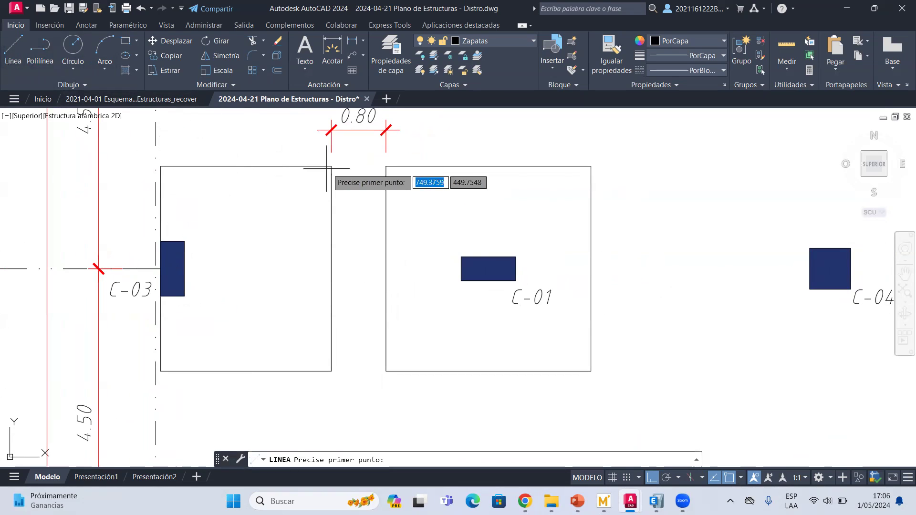
left_click(331, 166)
key("Escape")
left_click(316, 153)
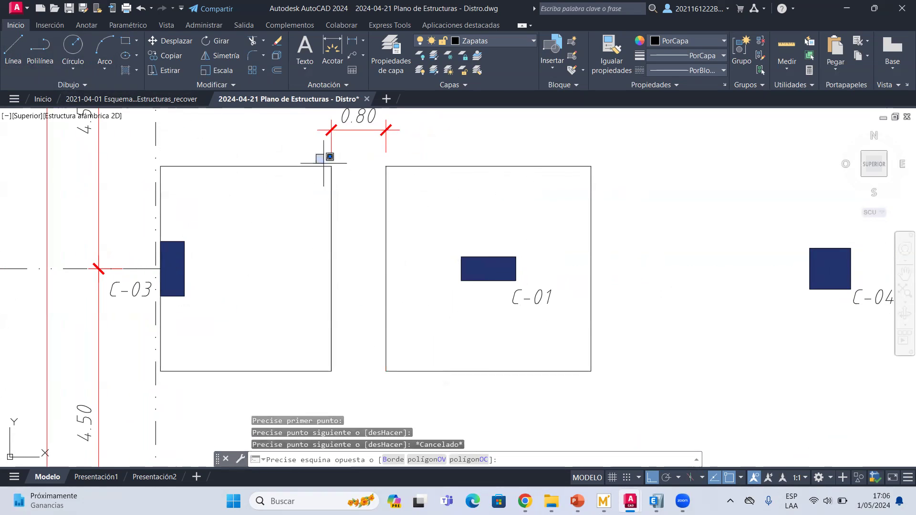
left_click(364, 385)
left_click(171, 41)
left_click(258, 128)
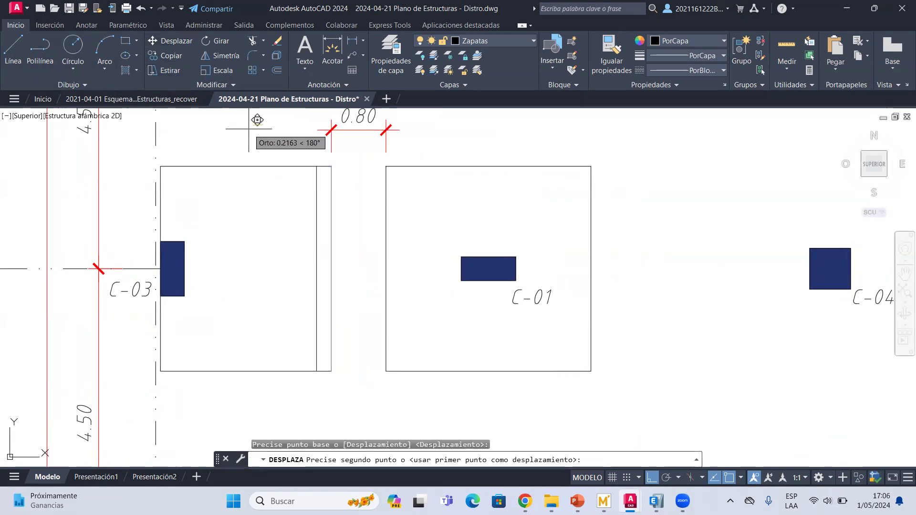
type("0.")
key("Return")
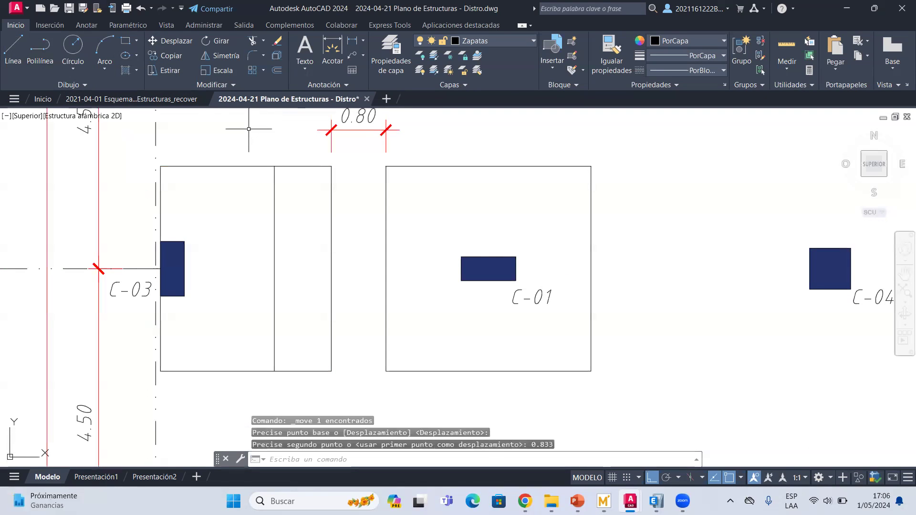
Mirror the vertical division line about the C-03 footing's vertical centreline, keeping the original
key("Escape")
left_click(297, 202)
left_click(206, 118)
left_click(220, 55)
left_click(246, 166)
left_click(237, 149)
key("Return")
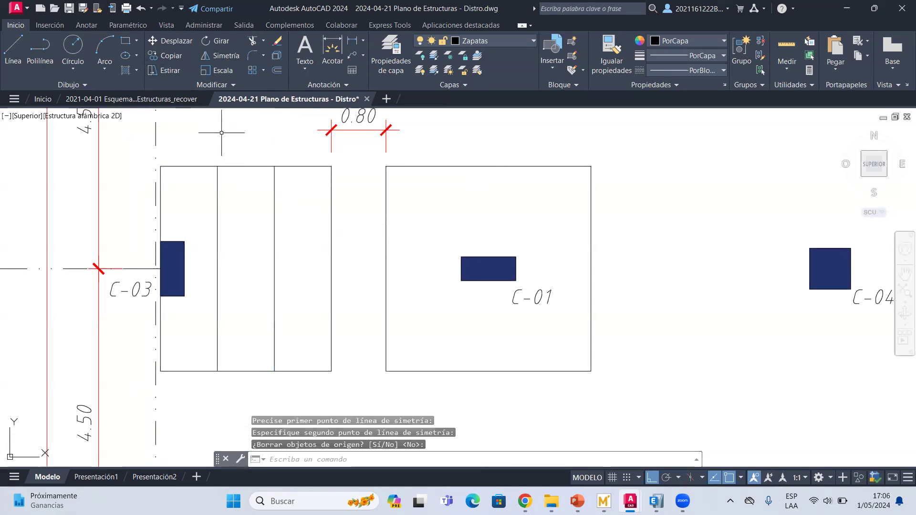
Draw a line over the top edge of the C-03 footing outline
left_click(13, 48)
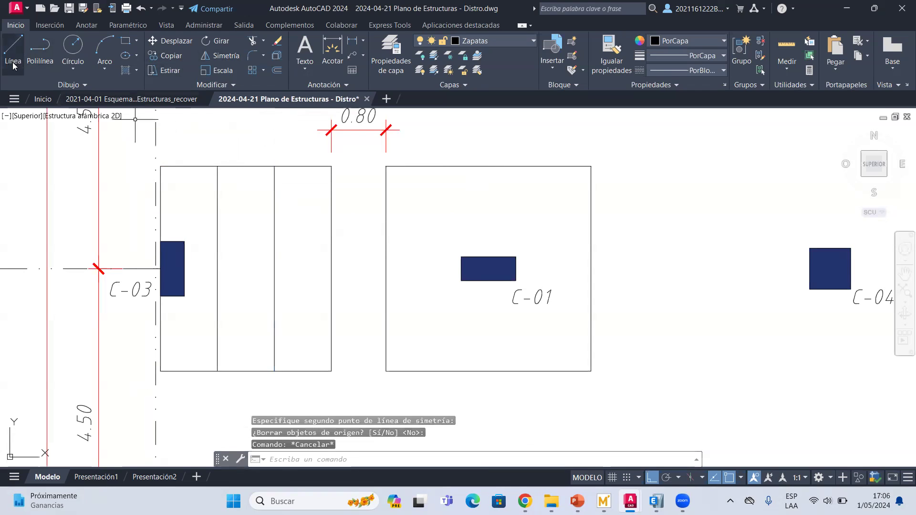
left_click(161, 167)
key("Escape")
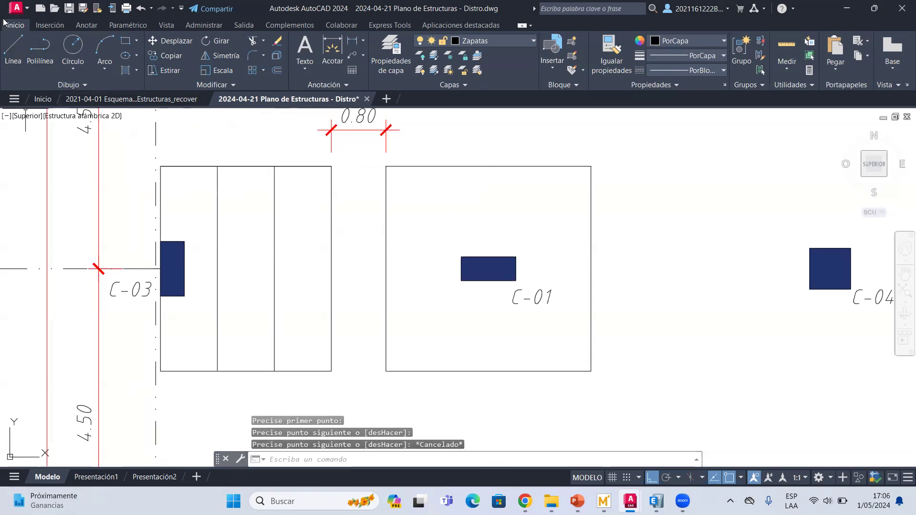
left_click(13, 47)
left_click(245, 266)
key("Escape")
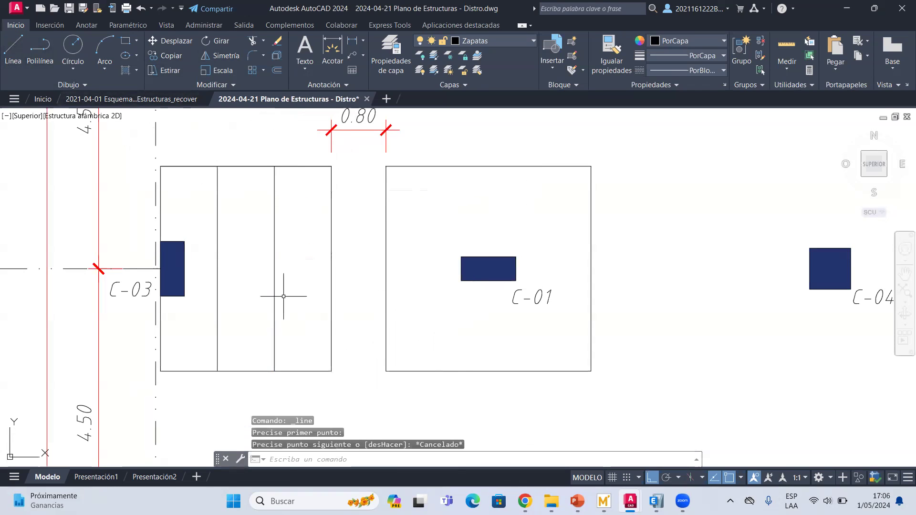
Move the line on the C-03 footing's top edge 1 unit down into the footing
left_click(143, 153)
left_click(364, 195)
left_click(171, 41)
left_click(154, 156)
type("1")
key("Return")
key("Escape")
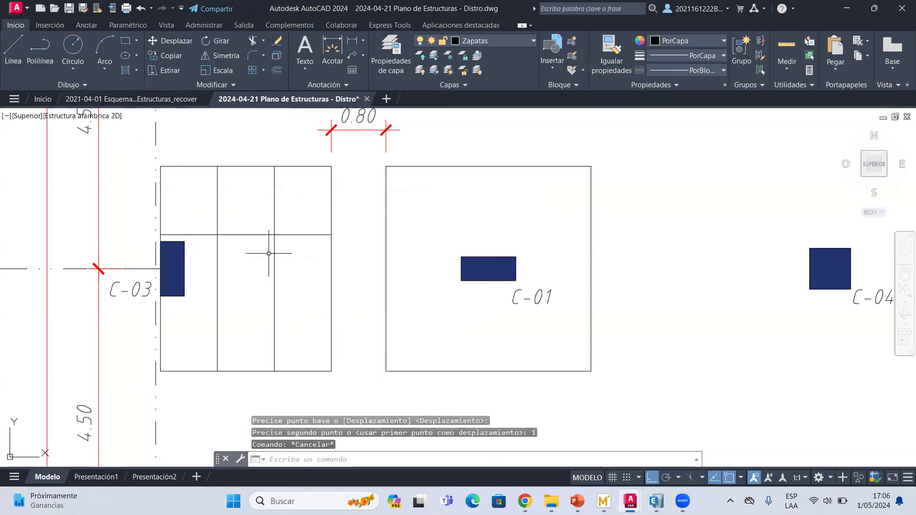
Mirror the horizontal division line about the C-03 footing's horizontal centreline, keeping the original
left_click(256, 235)
left_click(245, 217)
left_click(216, 56)
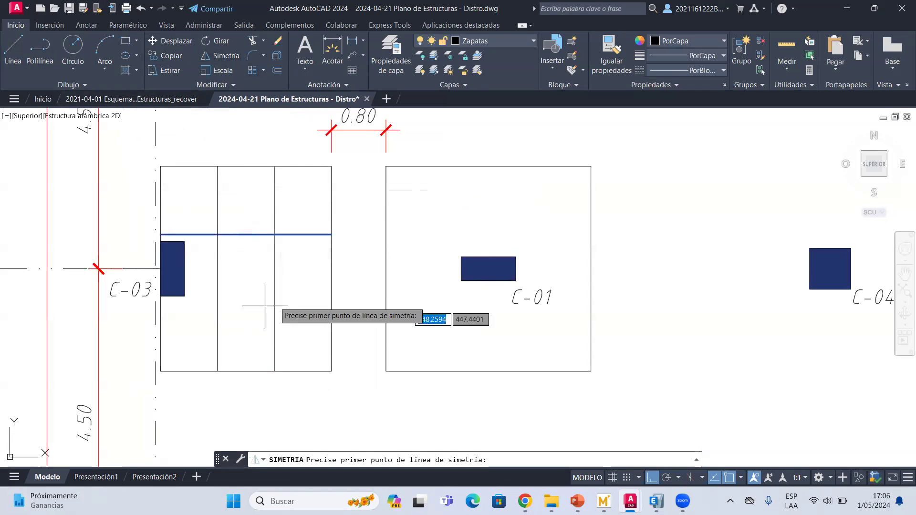
left_click(331, 269)
left_click(363, 253)
key("Escape")
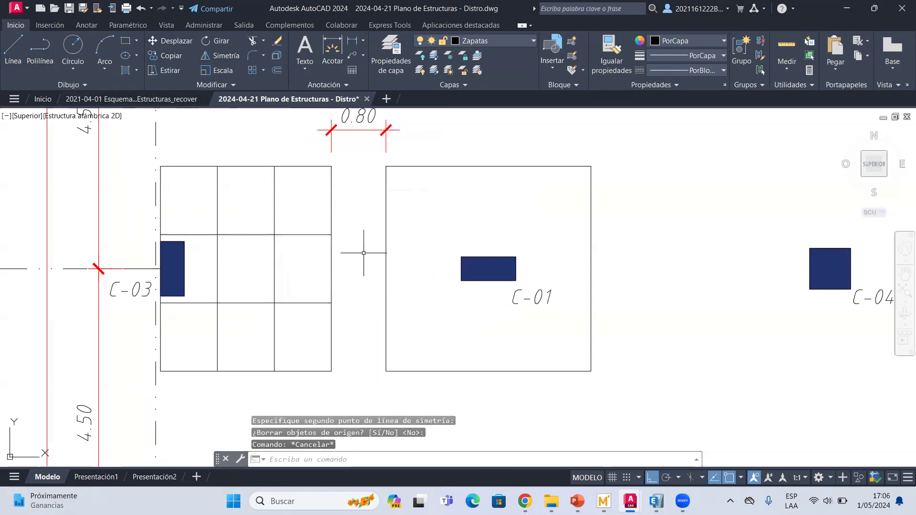
Draw a closed diamond with lines joining the side midpoints of the central cell in the C-03 footing grid
left_click(13, 53)
scroll(261, 301, "up", 3)
left_click(237, 303)
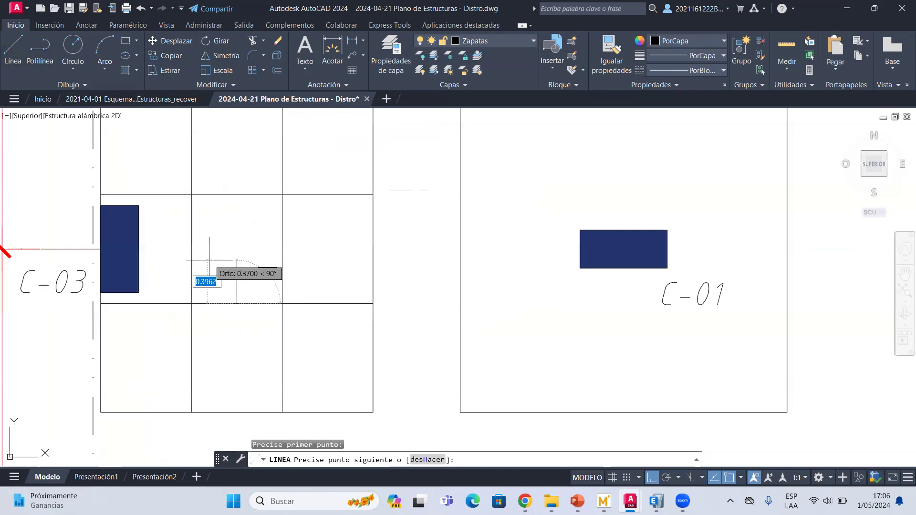
left_click(191, 248)
left_click(237, 195)
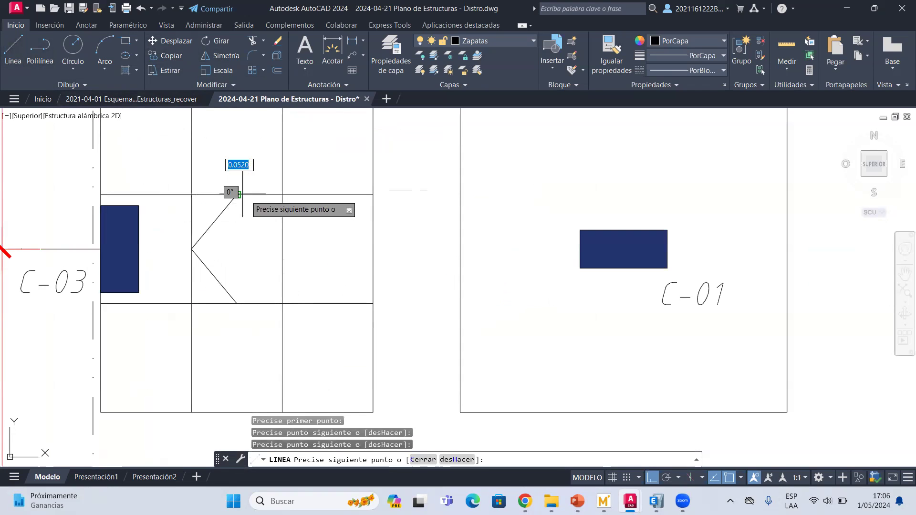
left_click(282, 248)
left_click(237, 304)
scroll(243, 283, "down", 5)
scroll(242, 283, "up", 4)
key("Escape")
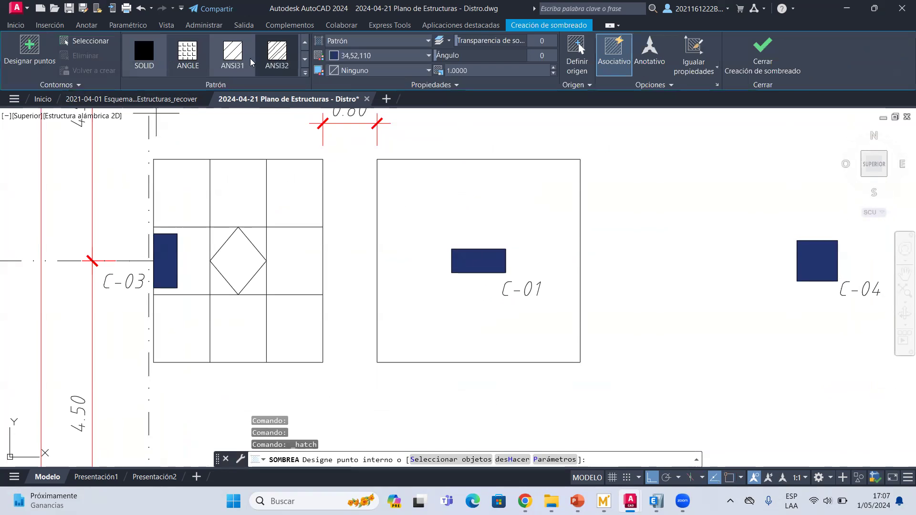
Hatch the central diamond with the ANSI32 pattern in dark red 153,27,30
left_click(233, 253)
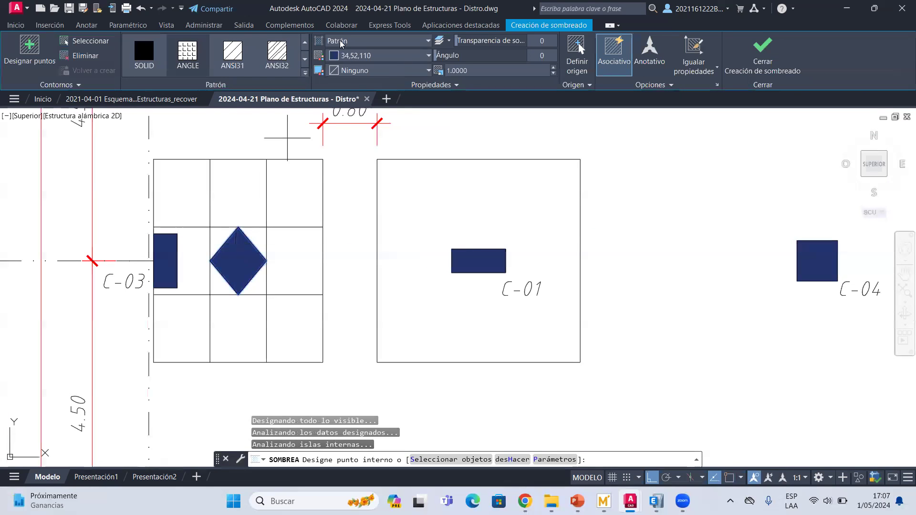
left_click(276, 53)
left_click(359, 57)
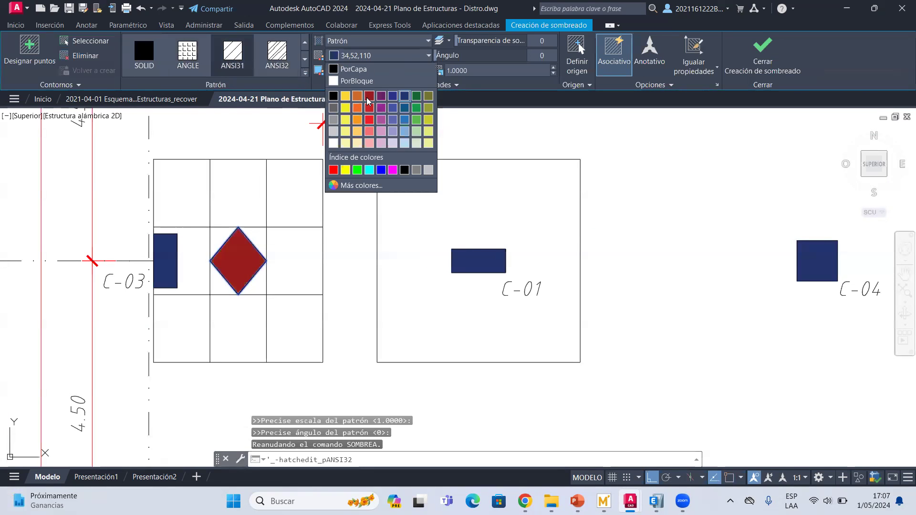
left_click(369, 98)
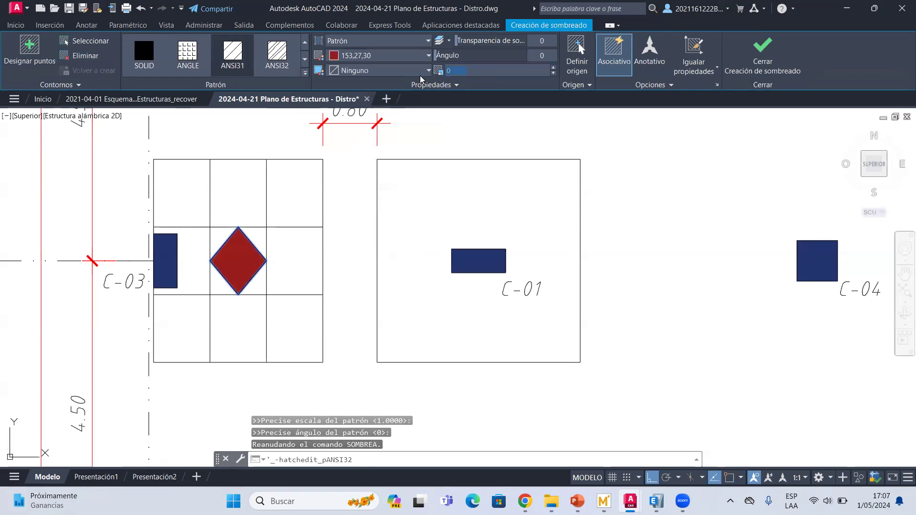
key("Return")
key("Escape")
scroll(238, 262, "down", 1)
scroll(235, 290, "up", 3)
scroll(194, 225, "down", 2)
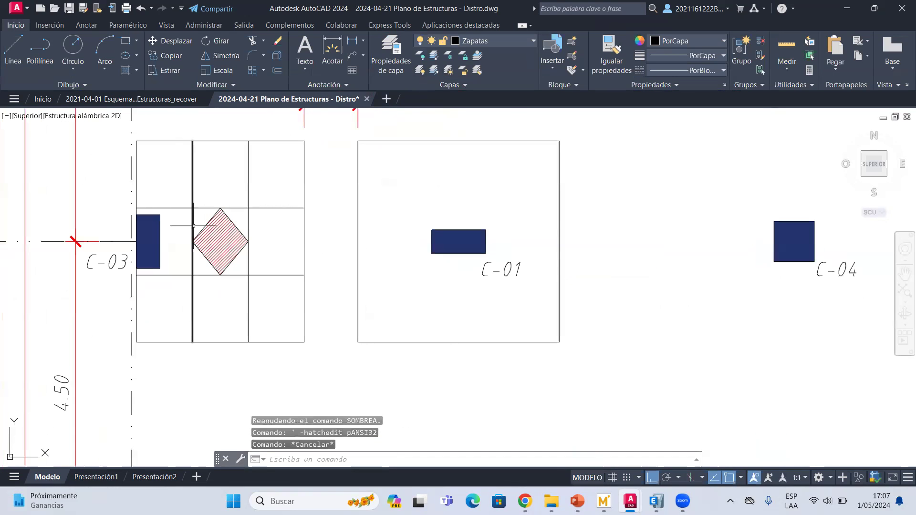
scroll(194, 225, "down", 1)
scroll(198, 258, "up", 3)
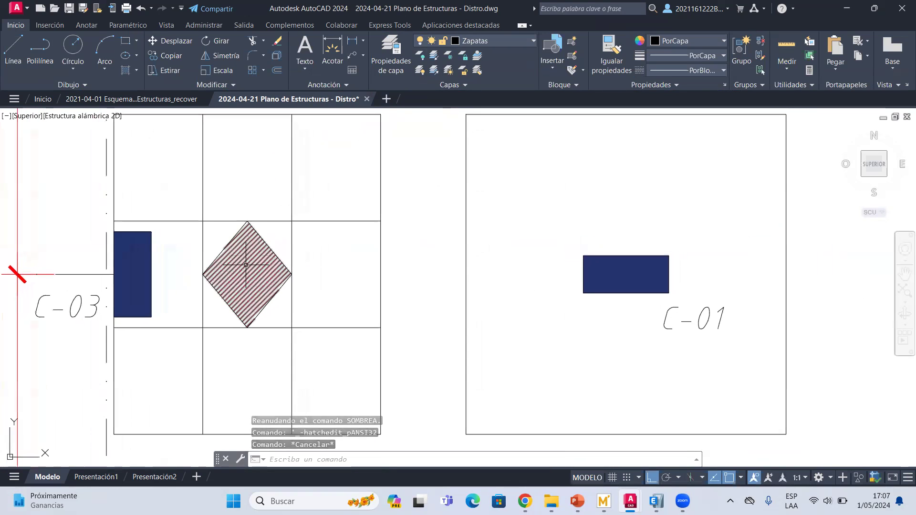
middle_click_drag(224, 248, 236, 241)
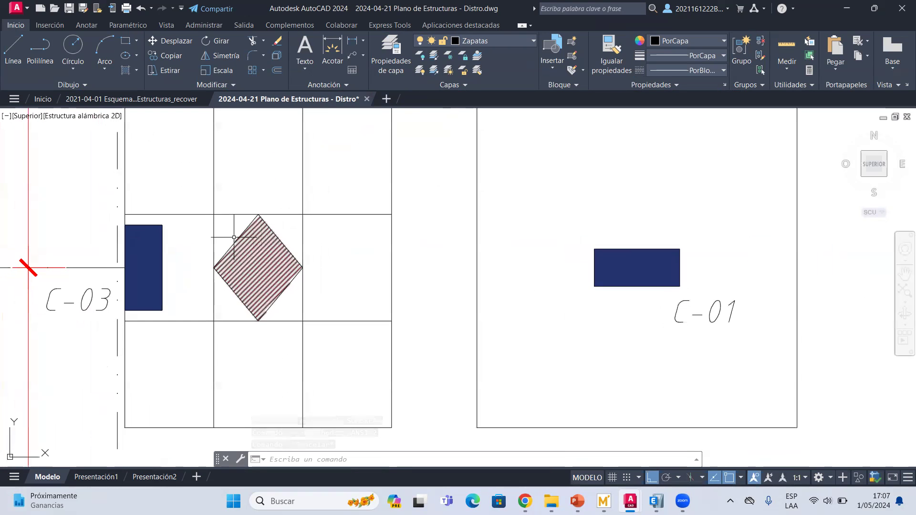
Examine the hatched central diamond in the C-03 footing grid relative to the C-03 column
key("Escape")
key("Escape")
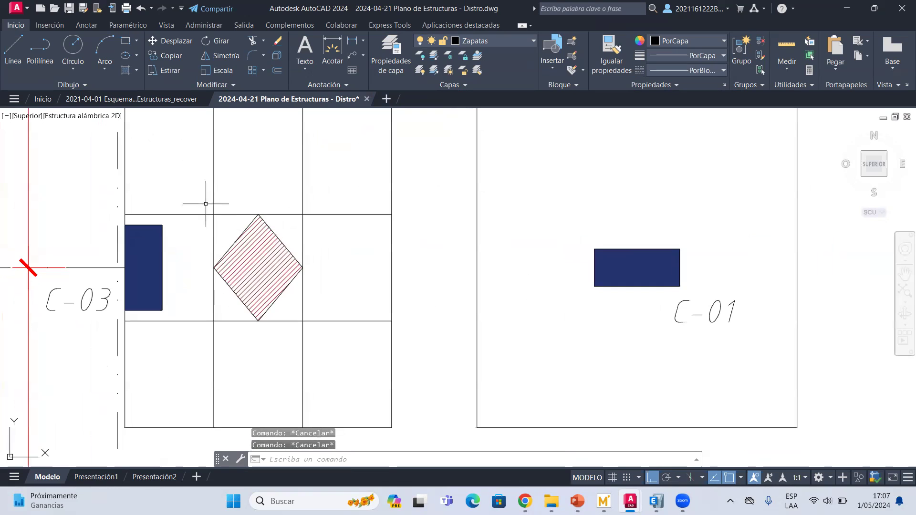
scroll(267, 229, "down", 4)
scroll(294, 237, "up", 4)
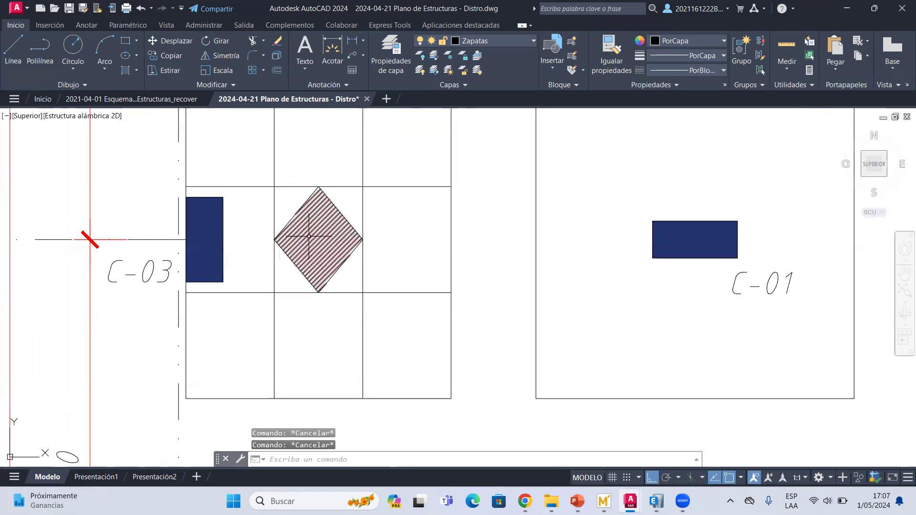
scroll(313, 237, "down", 4)
scroll(308, 207, "up", 4)
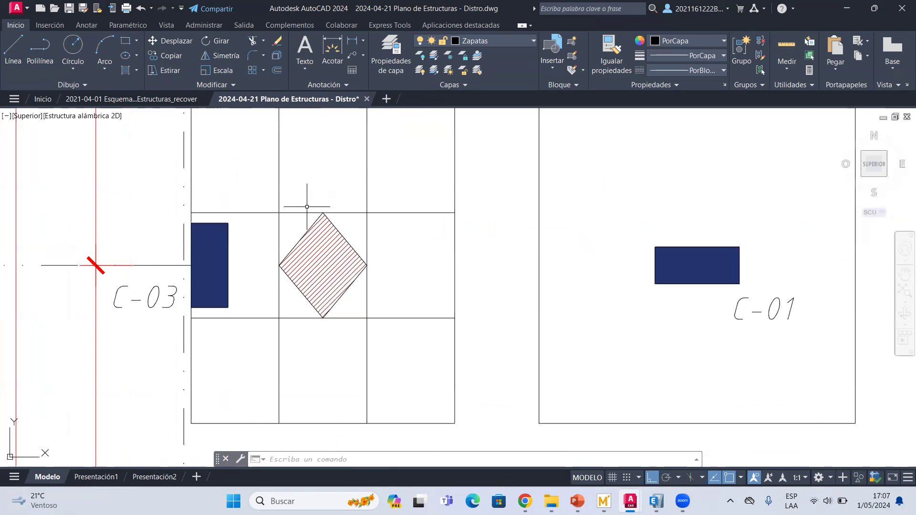
scroll(312, 220, "down", 2)
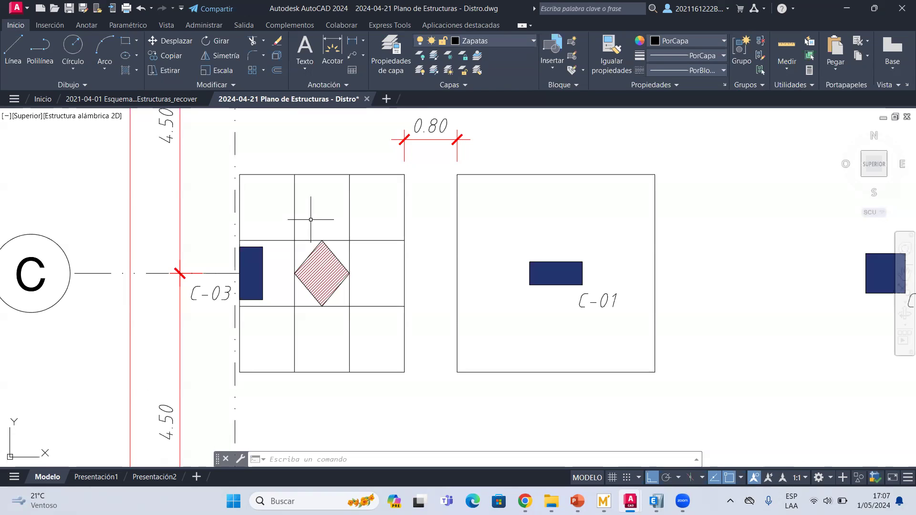
middle_click_drag(332, 296, 311, 286)
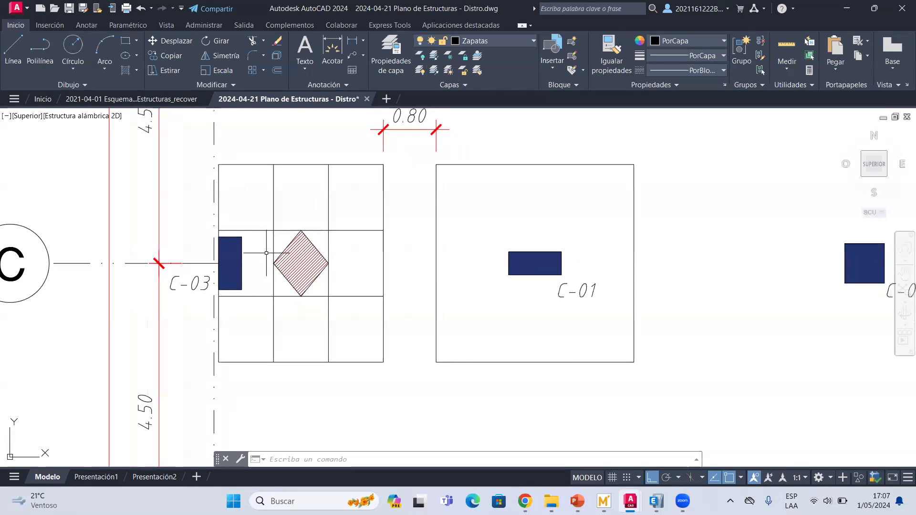
Highlight the C-03 footing outline beside the C-01 footing, clear the selection and save the drawing
left_click(234, 178)
left_click(217, 161)
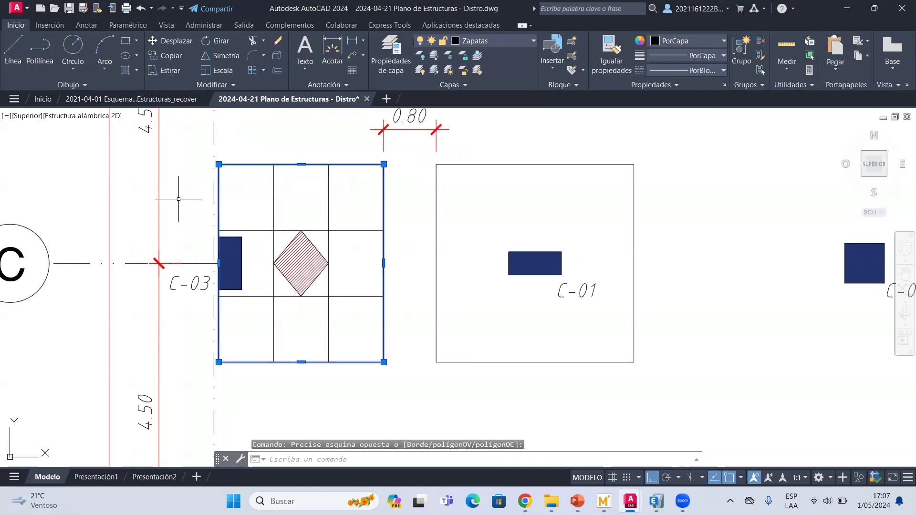
scroll(204, 206, "down", 5)
scroll(209, 264, "up", 5)
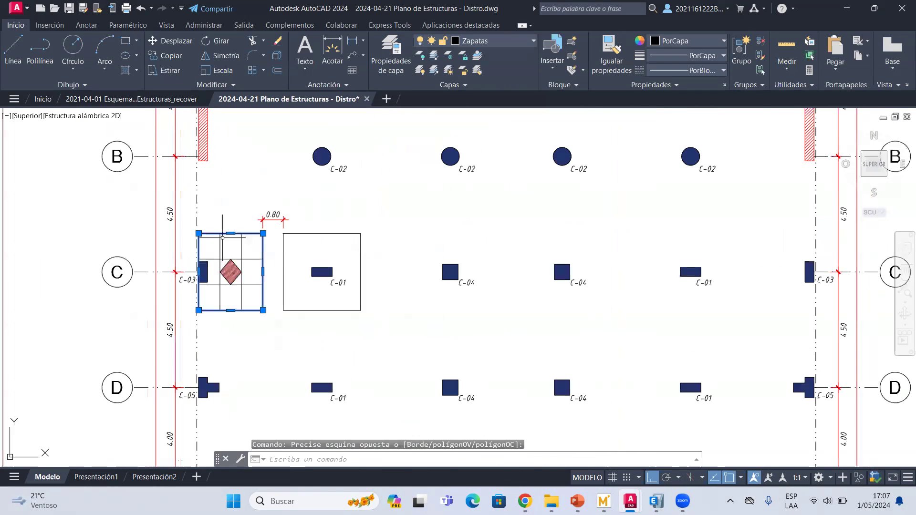
key("Escape")
key("Escape")
key("ctrl+s")
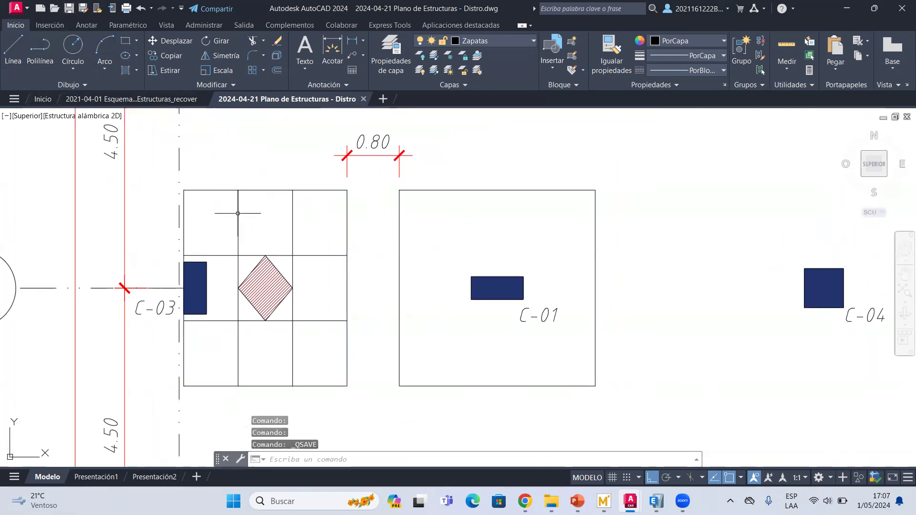
Select the C-03 footing outline and compare its column position and central core with the neighbouring C-01 footing
middle_click_drag(215, 199, 198, 199)
left_click(194, 196)
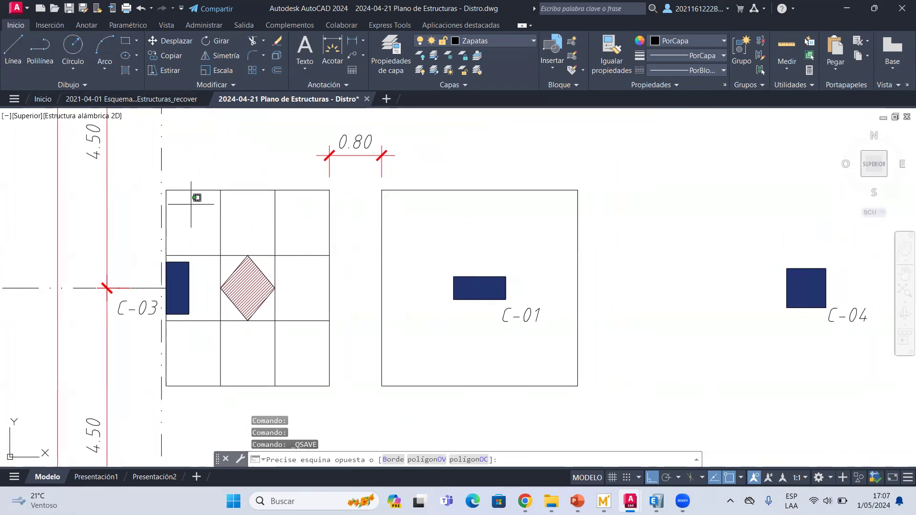
left_click(171, 153)
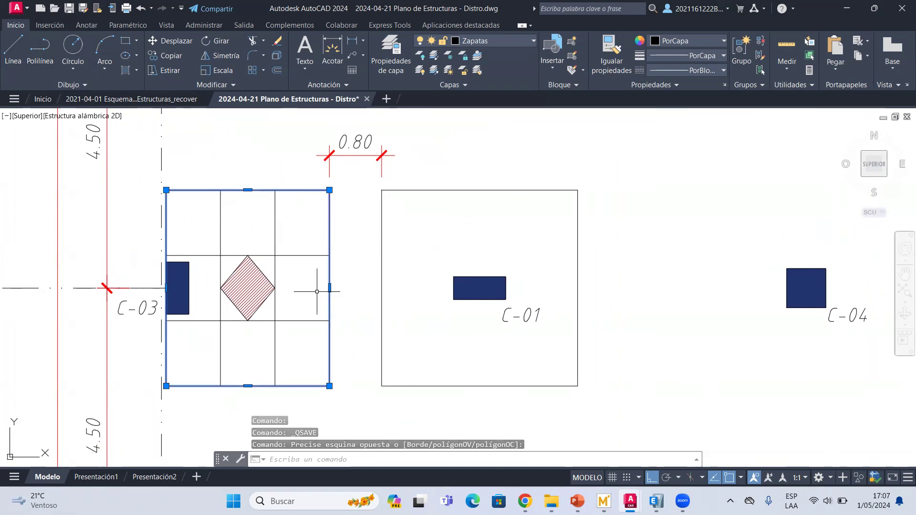
middle_click_drag(293, 260, 291, 230)
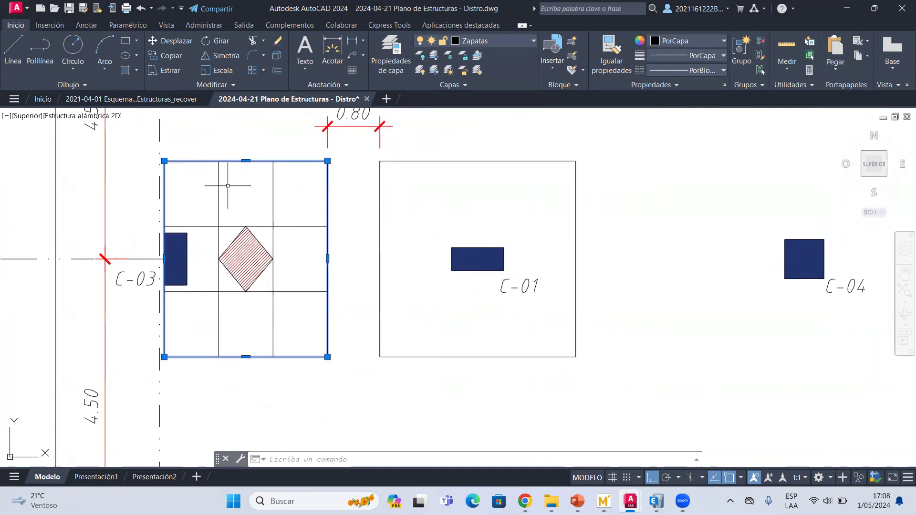
scroll(228, 186, "down", 2)
scroll(243, 231, "up", 2)
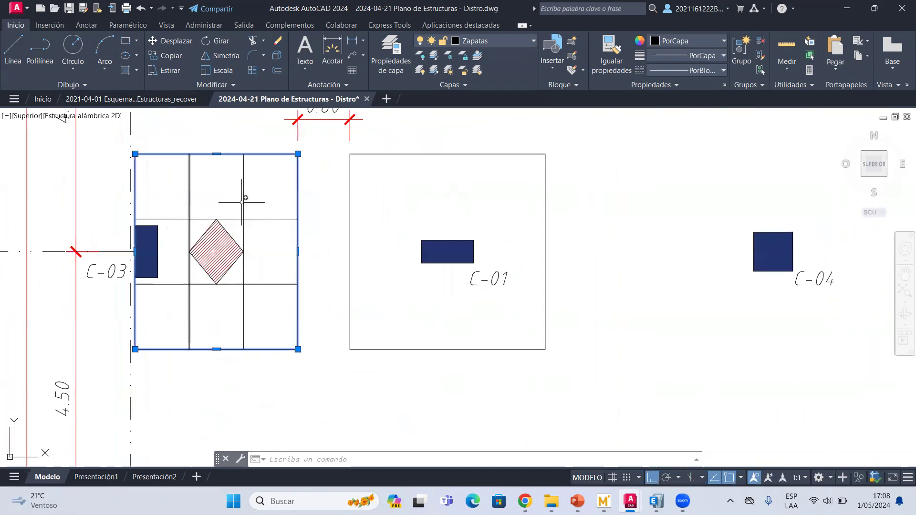
middle_click_drag(382, 201, 385, 254)
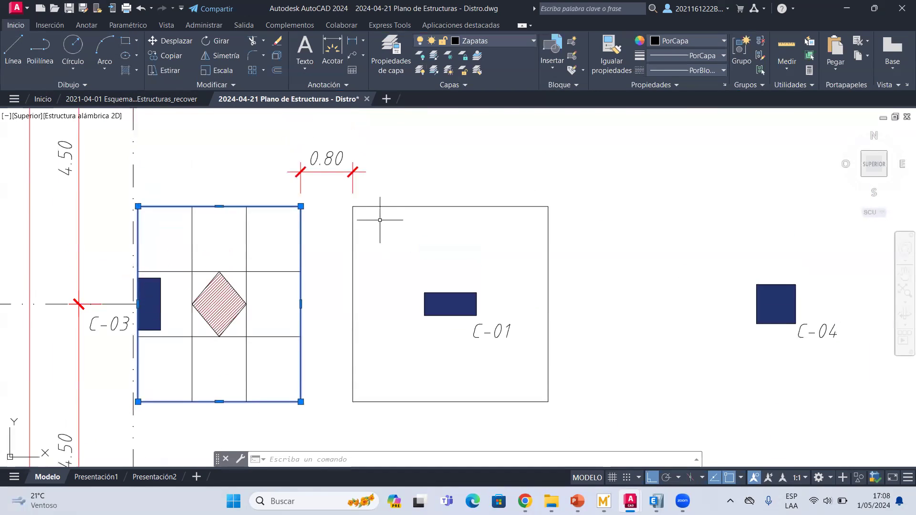
middle_click_drag(310, 256, 313, 243)
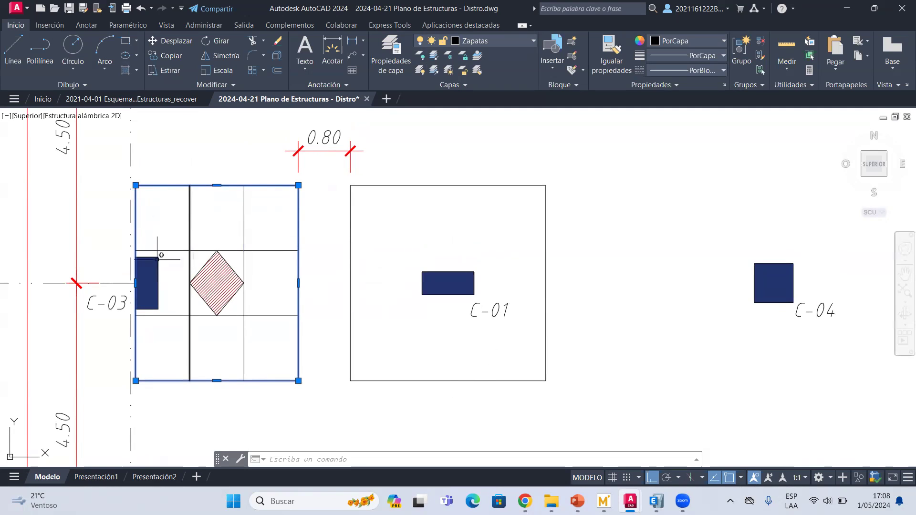
middle_click_drag(230, 232, 237, 221)
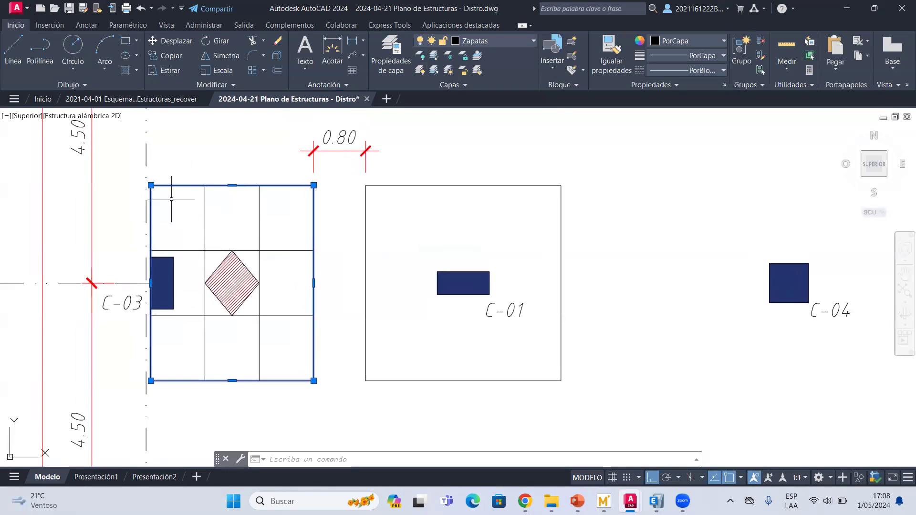
left_click(120, 166)
key("Escape")
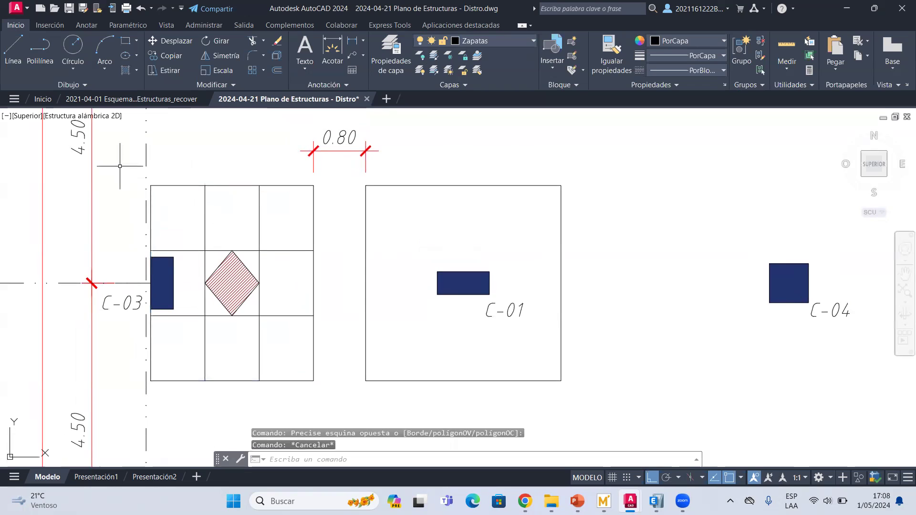
Delete both isolated footings, the C-03 division grid with its hatched diamond and the 0.80 dimension, and save the drawing
left_click(338, 329)
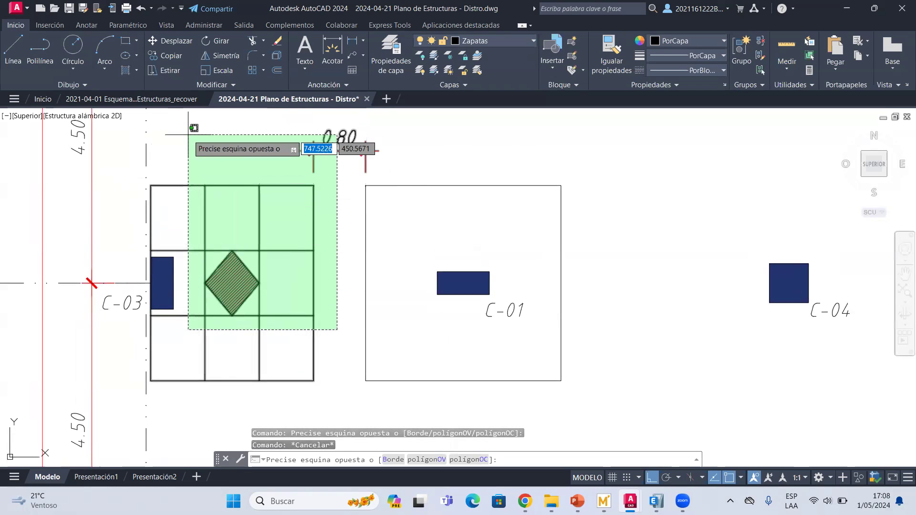
left_click(196, 154)
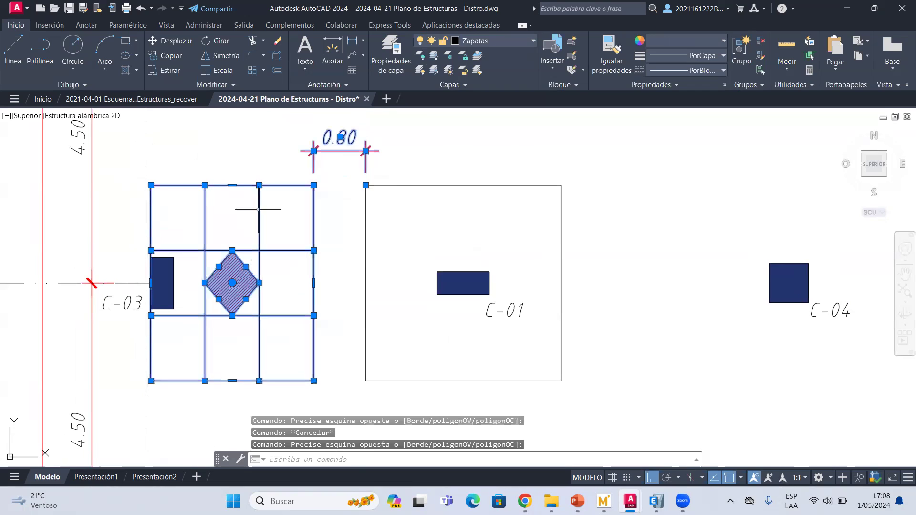
left_click(398, 223)
left_click(330, 165)
key("Delete")
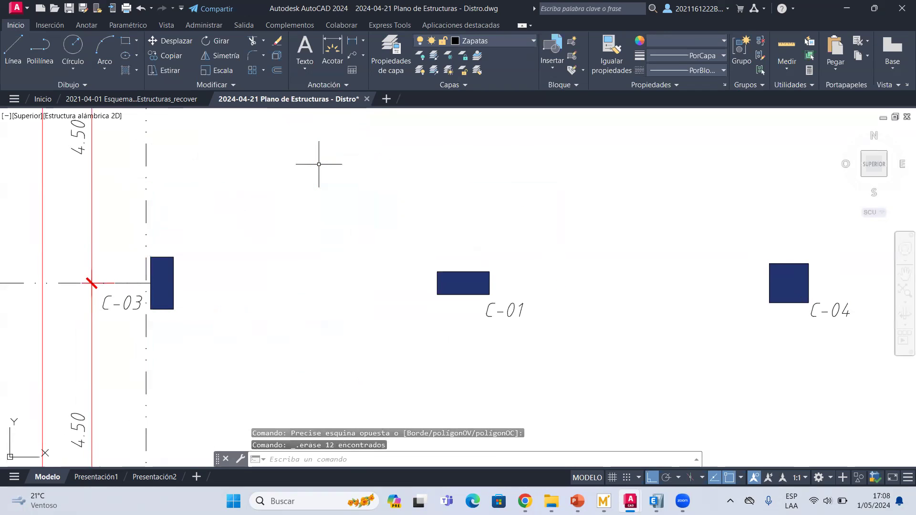
scroll(339, 237, "down", 4)
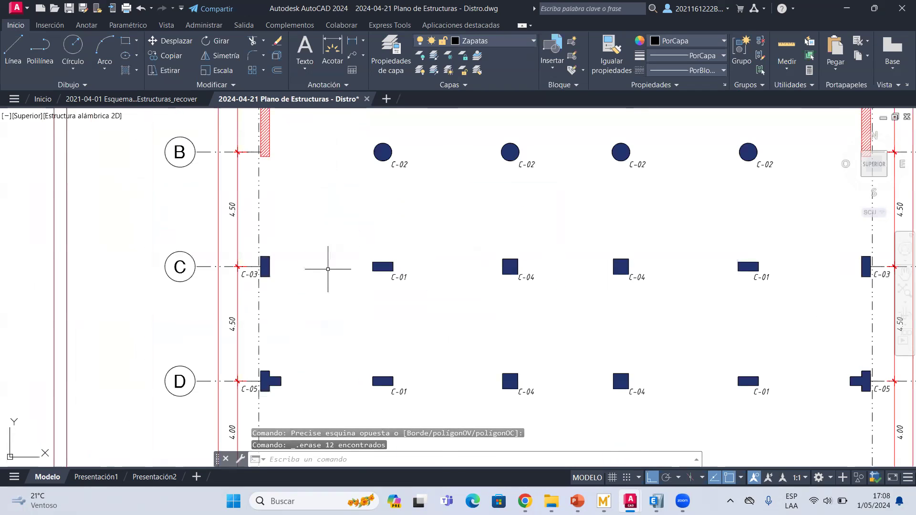
scroll(310, 270, "up", 2)
middle_click_drag(287, 282, 280, 314)
key("ctrl+s")
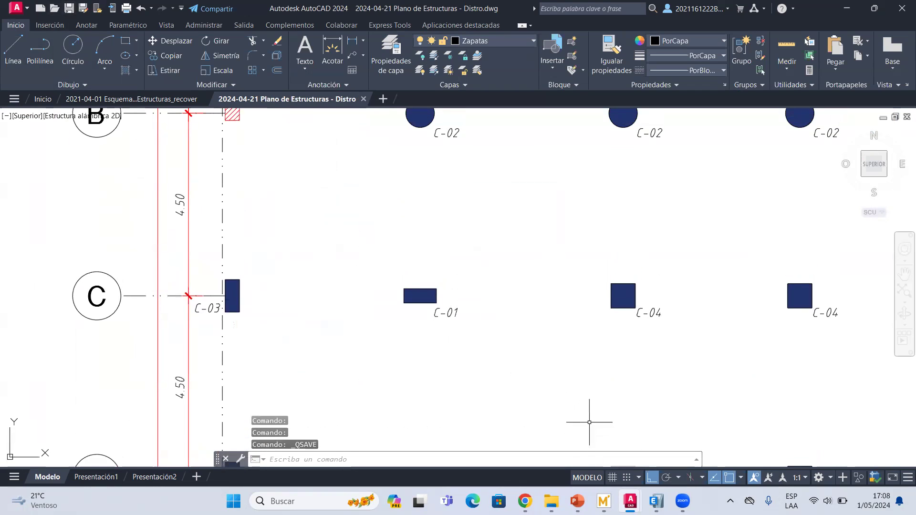
Switch to the PowerPoint presentation and review slide 3 on calculating the combined footing's centre of gravity
left_click(581, 492)
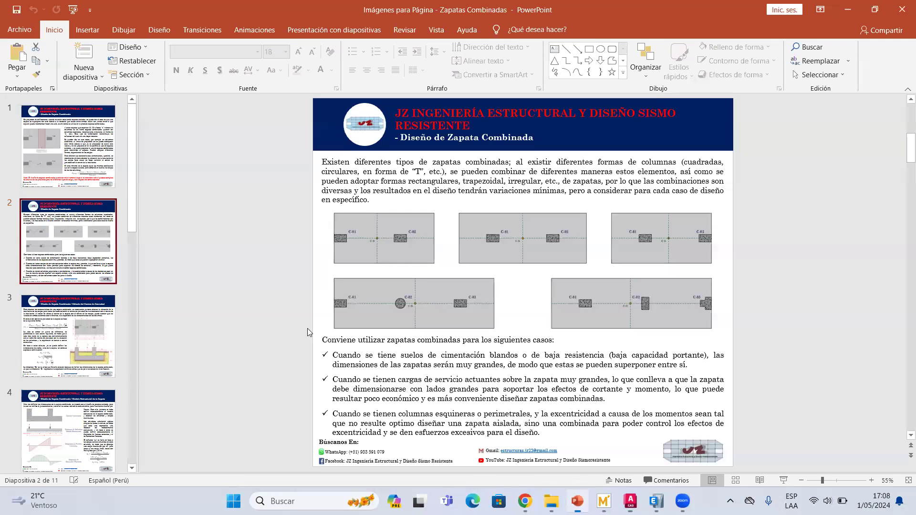
left_click(99, 330)
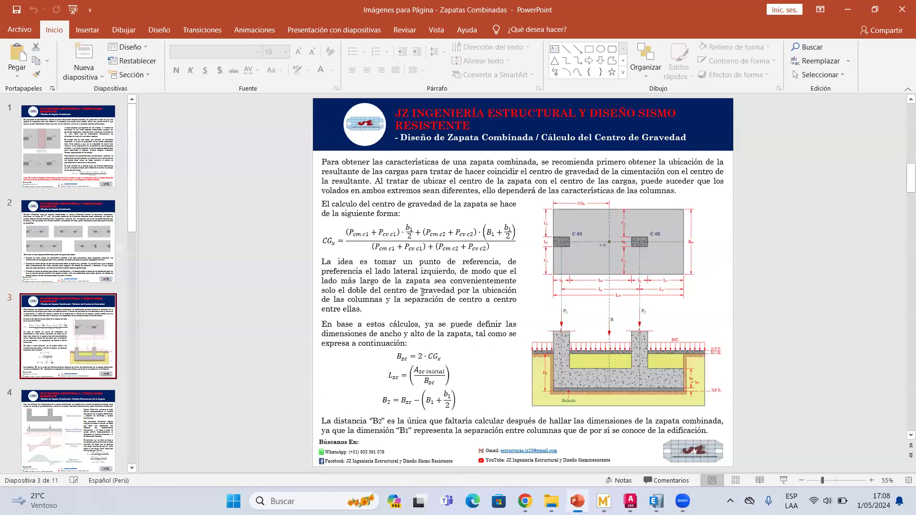
key("Up")
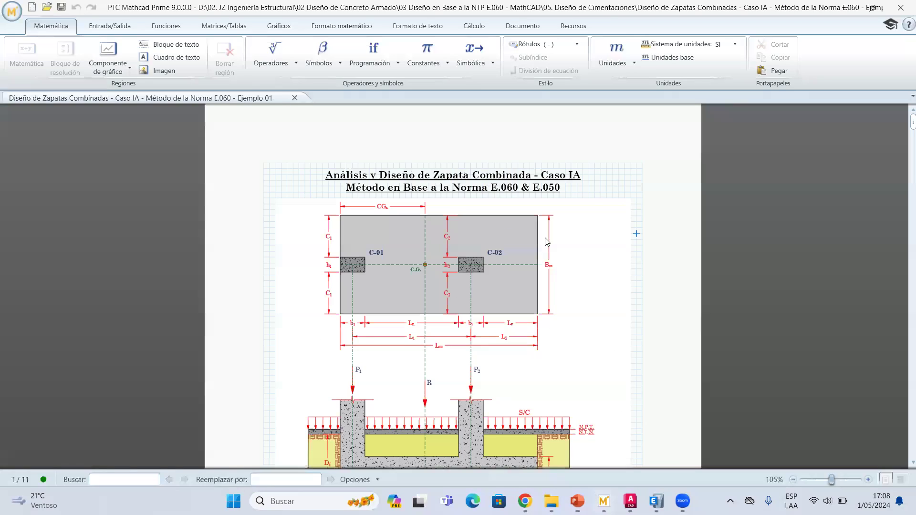
Switch to the Mathcad worksheet and view the Caso IA combined footing diagram
left_click(581, 201)
left_click(617, 178)
left_click(641, 215)
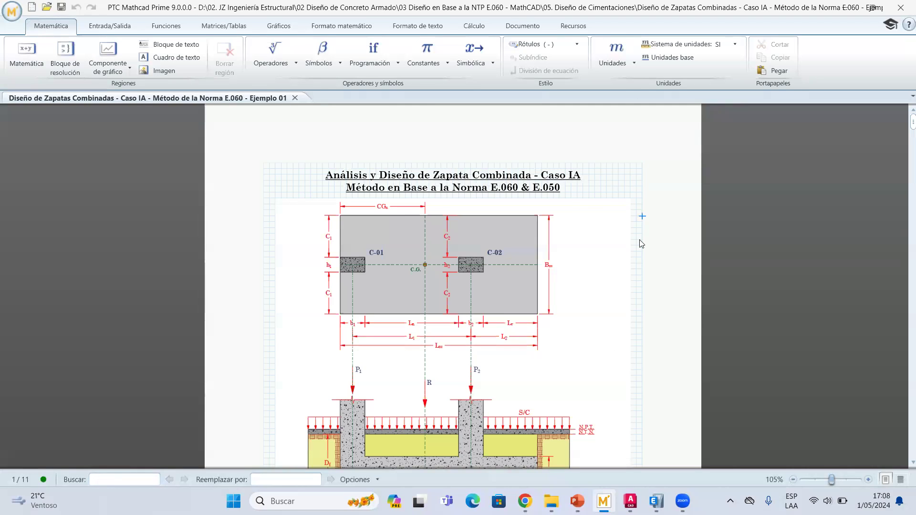
Switch back to the AutoCAD structural plan and examine the column layout and the first-floor framing plan
mouse_move(630, 501)
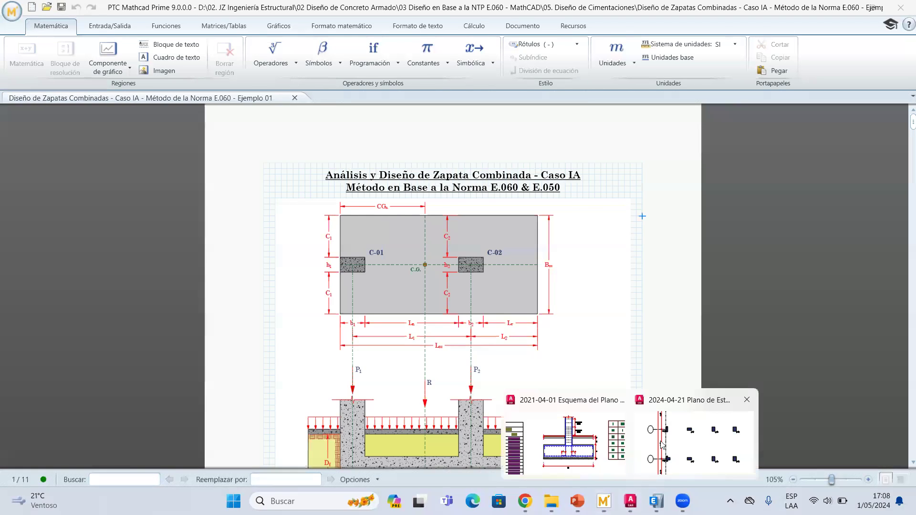
left_click(745, 444)
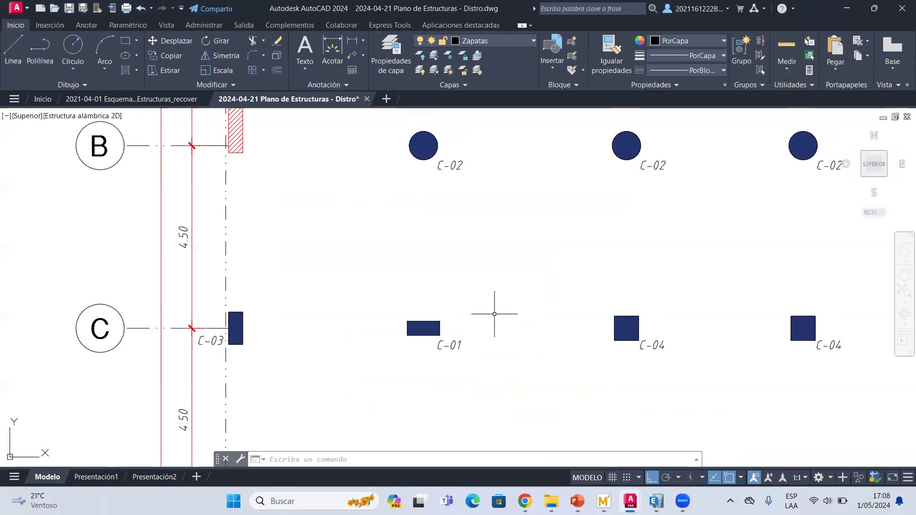
scroll(368, 334, "down", 6)
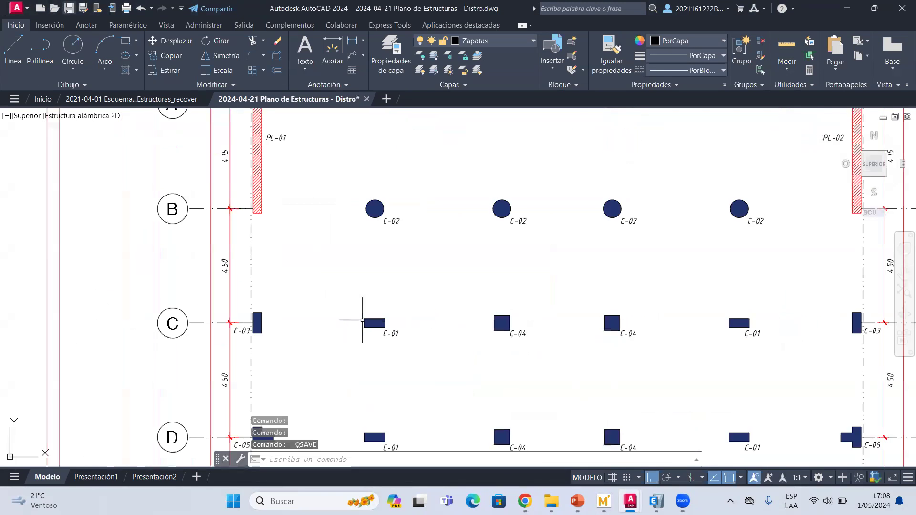
middle_click_drag(352, 276, 353, 321)
scroll(352, 321, "up", 1)
middle_click_drag(358, 250, 346, 289)
scroll(517, 321, "down", 8)
middle_click_drag(509, 320, 439, 231)
middle_click_drag(463, 313, 411, 190)
mouse_move(453, 284)
middle_mouse_down()
mouse_move(430, 226)
mouse_move(436, 131)
middle_mouse_up()
scroll(379, 308, "up", 1)
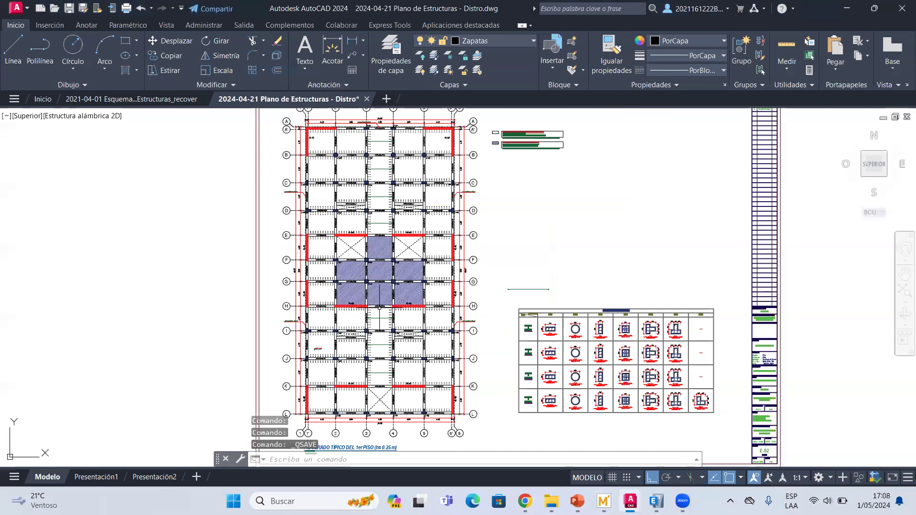
scroll(380, 309, "down", 1)
middle_click_drag(384, 256, 407, 342)
mouse_move(404, 150)
middle_mouse_down()
mouse_move(415, 268)
mouse_move(382, 338)
middle_mouse_up()
scroll(372, 179, "up", 2)
scroll(388, 250, "up", 1)
middle_click_drag(367, 237, 366, 273)
scroll(365, 273, "up", 1)
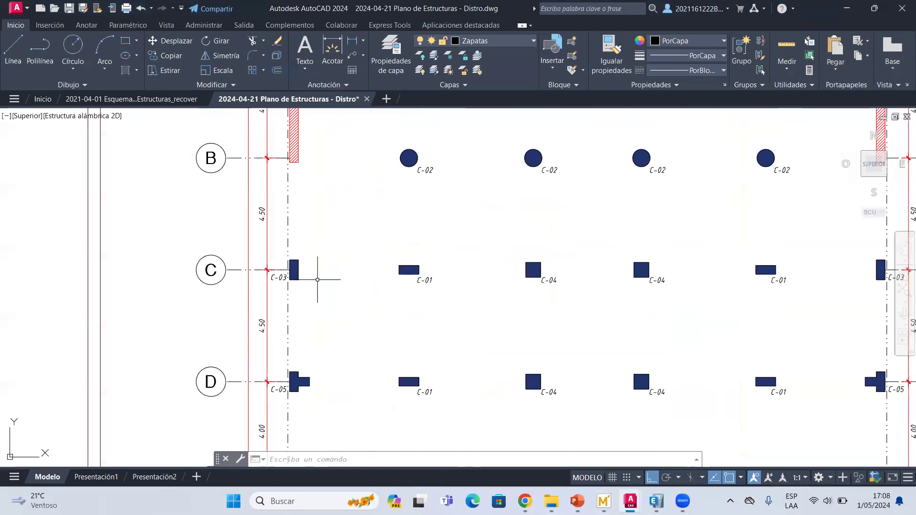
Highlight the C-03 and C-01 columns on axis C as a pair, and clear the selection
left_click(255, 230)
left_click(463, 318)
scroll(304, 272, "up", 1)
scroll(306, 268, "down", 2)
scroll(339, 238, "up", 2)
key("Escape")
scroll(328, 242, "down", 3)
scroll(409, 248, "up", 1)
middle_click_drag(272, 261, 276, 302)
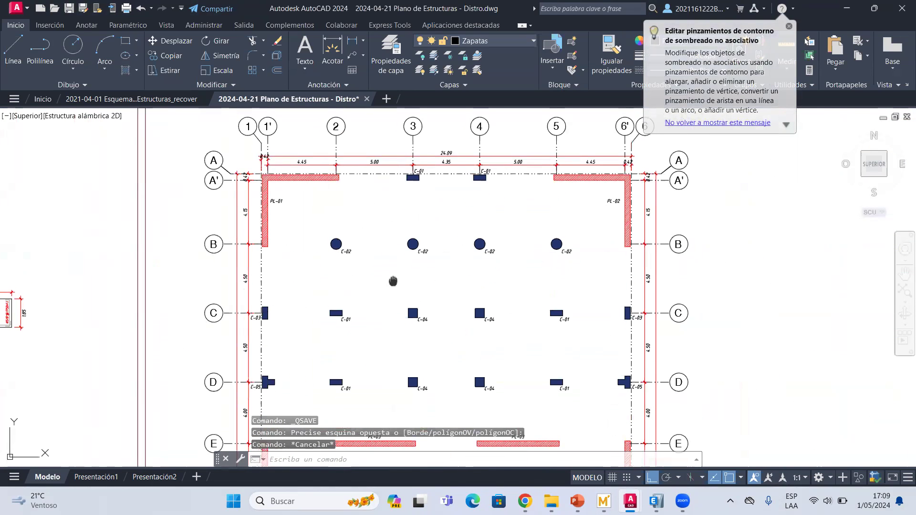
Find the Cuadro de Columnas in the structural drawing and examine the C-01 and C-03 sections for the first to third floors
middle_click_drag(393, 281, 387, 306)
scroll(306, 139, "down", 8)
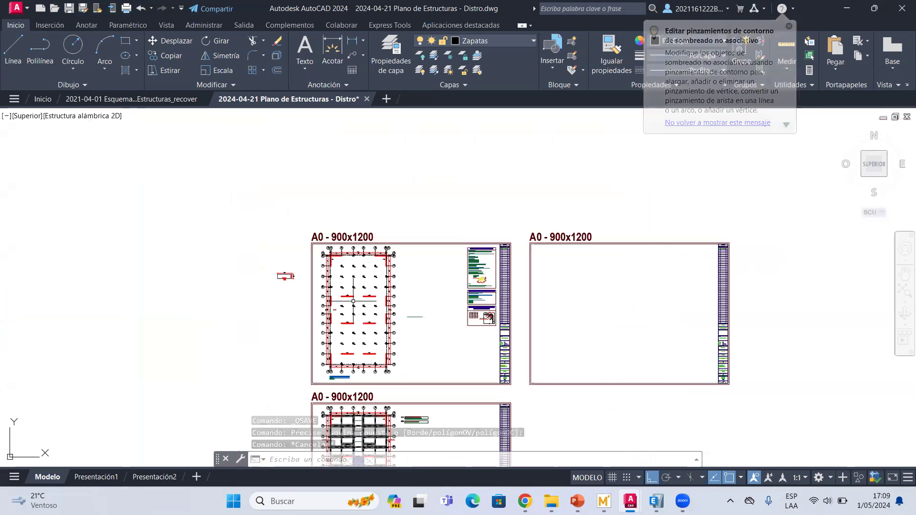
scroll(317, 143, "up", 6)
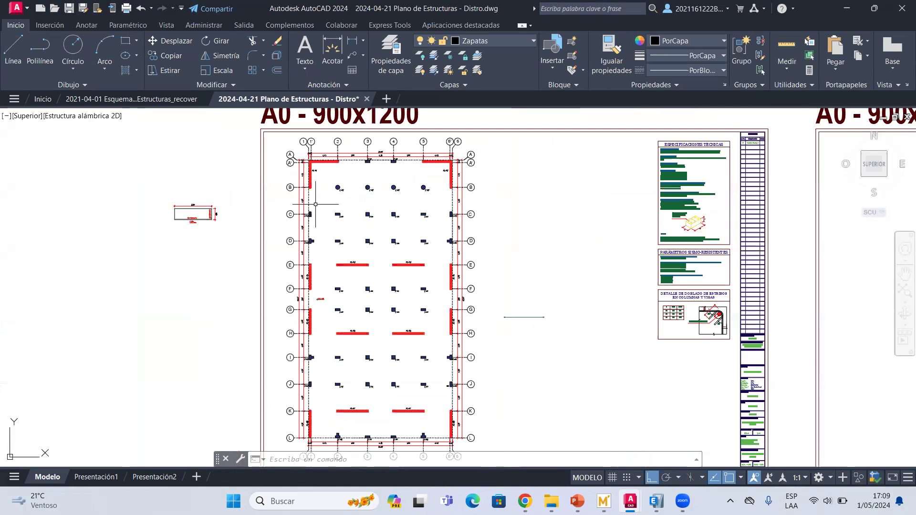
scroll(452, 237, "down", 3)
scroll(453, 237, "down", 3)
scroll(491, 333, "up", 6)
scroll(491, 333, "up", 4)
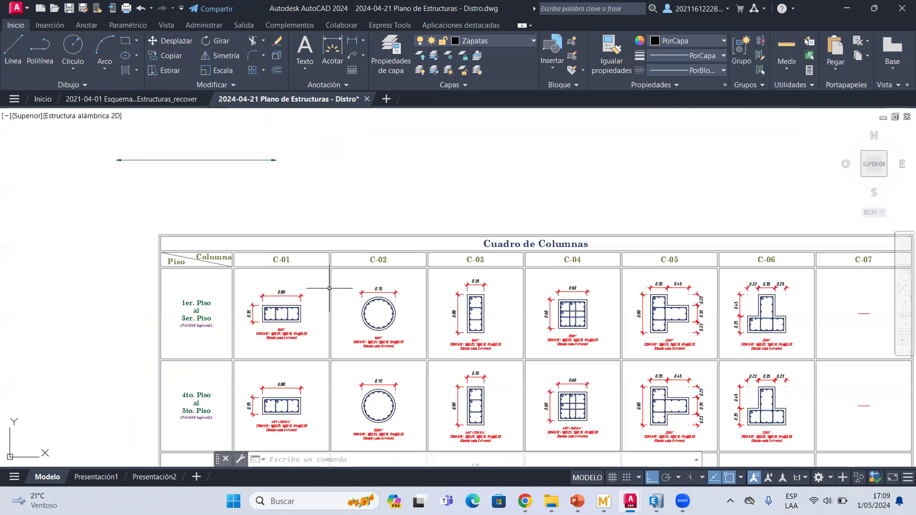
scroll(305, 267, "down", 3)
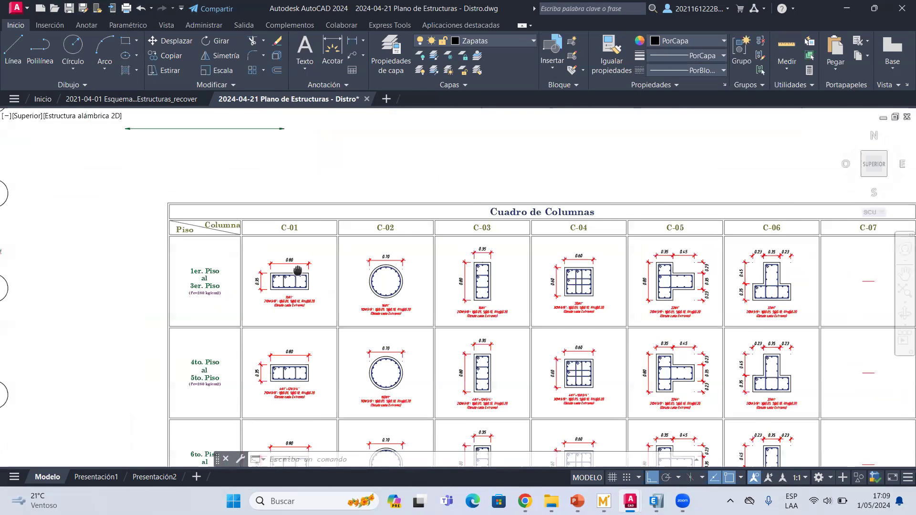
scroll(488, 257, "up", 3)
middle_click_drag(232, 268, 277, 270)
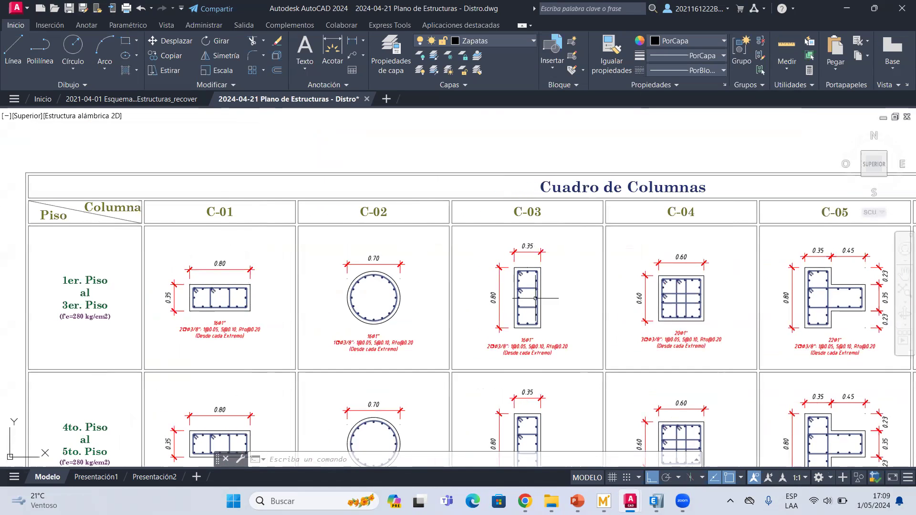
scroll(235, 293, "up", 5)
scroll(235, 293, "down", 4)
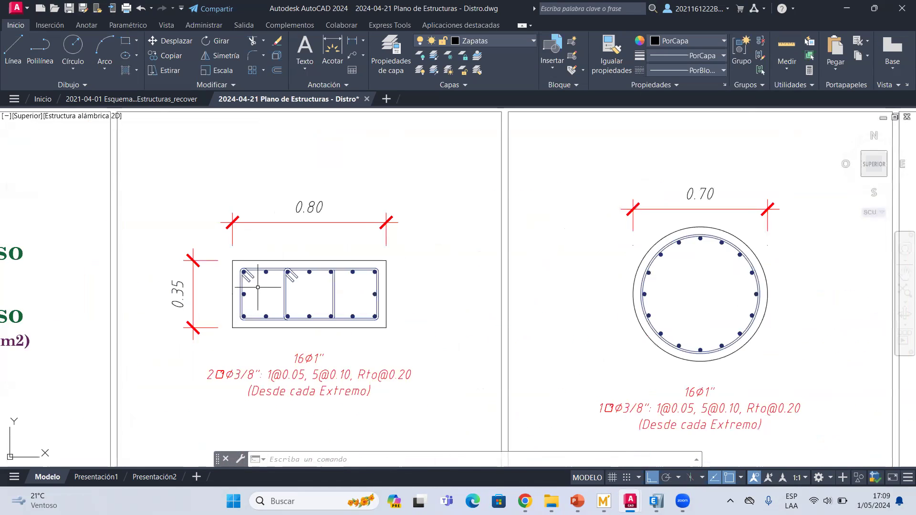
mouse_move(239, 286)
middle_mouse_down()
mouse_move(386, 281)
mouse_move(379, 299)
middle_mouse_up()
scroll(238, 309, "up", 1)
scroll(241, 317, "down", 3)
Return from the column schedule to the C-03 and C-01 columns on axis C of the column plan
scroll(430, 291, "down", 6)
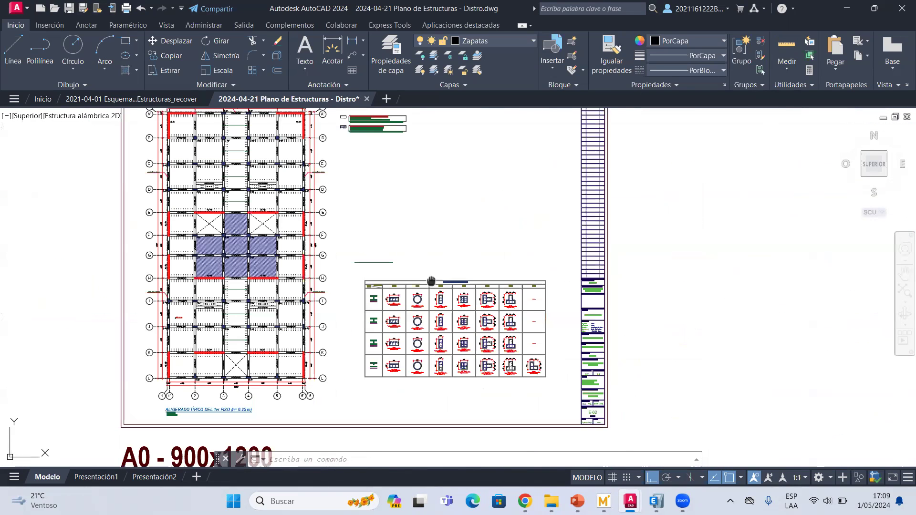
middle_click_drag(431, 281, 455, 406)
middle_click_drag(319, 158, 387, 370)
middle_click_drag(339, 253, 385, 389)
scroll(316, 237, "up", 4)
mouse_move(280, 258)
middle_mouse_down()
mouse_move(294, 276)
mouse_move(337, 267)
mouse_move(409, 287)
middle_mouse_up()
Switch to the Mathcad worksheet, append "- C-03 & C-01" to the first line of the title, and save the worksheet
mouse_move(603, 502)
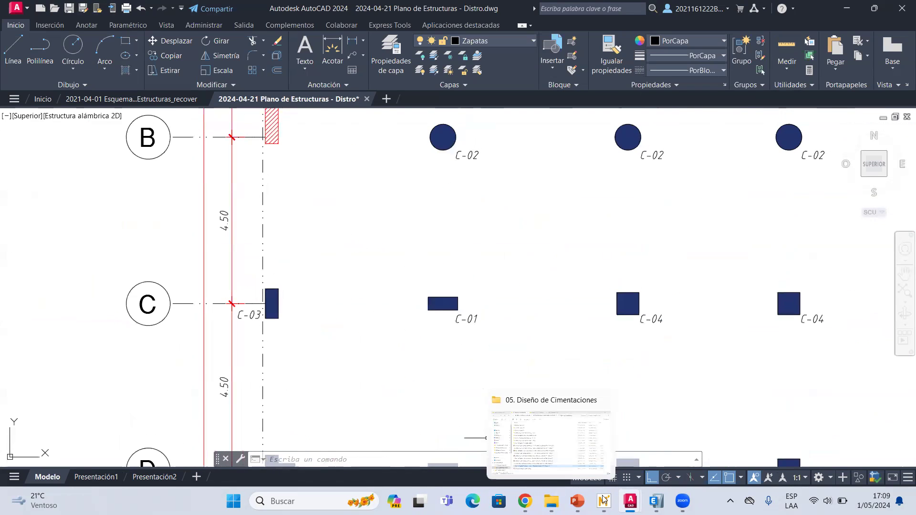
left_click(603, 442)
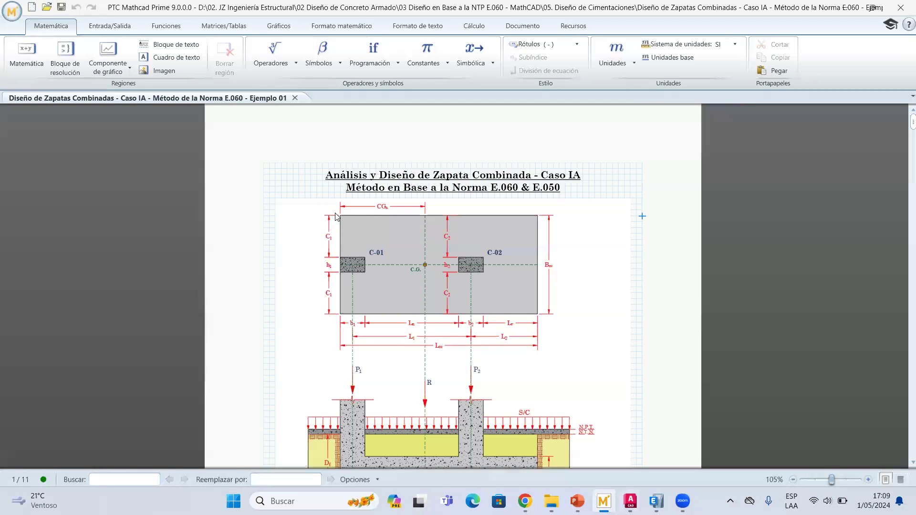
left_click(358, 178)
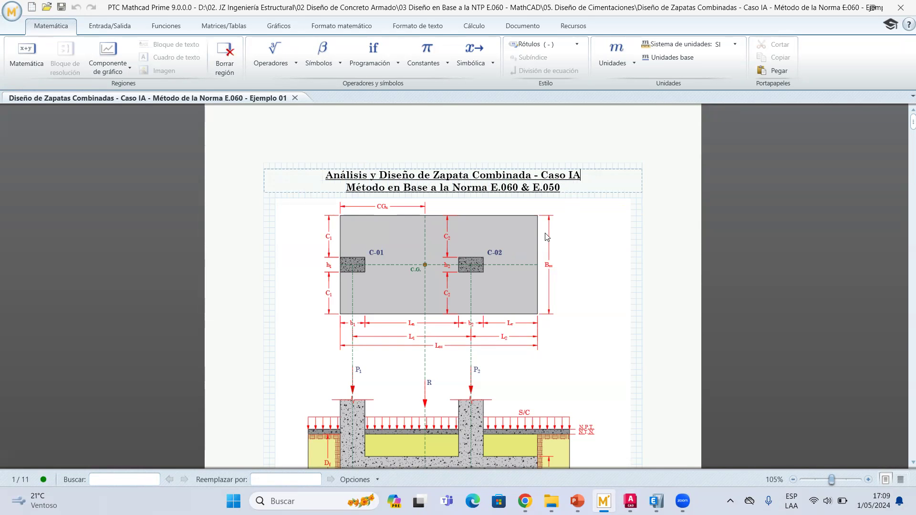
type("-")
key("alt+Tab")
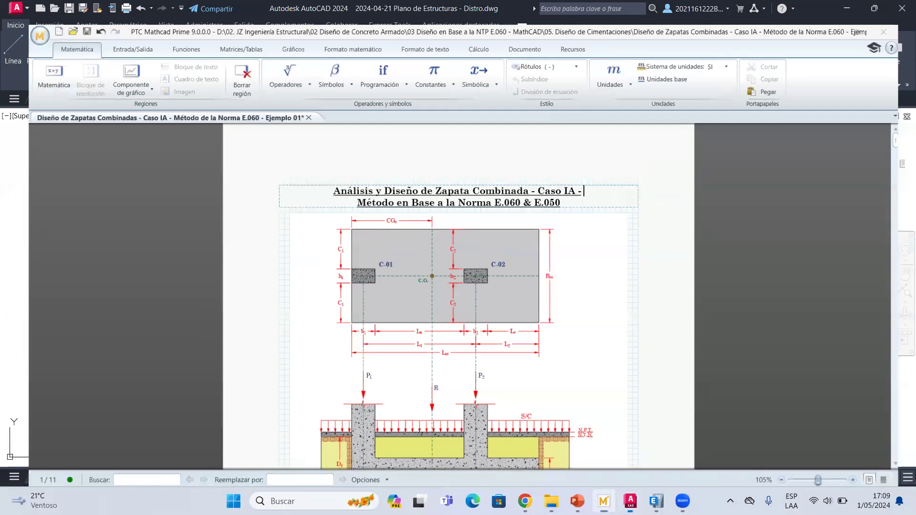
key("alt+Tab")
type("C03")
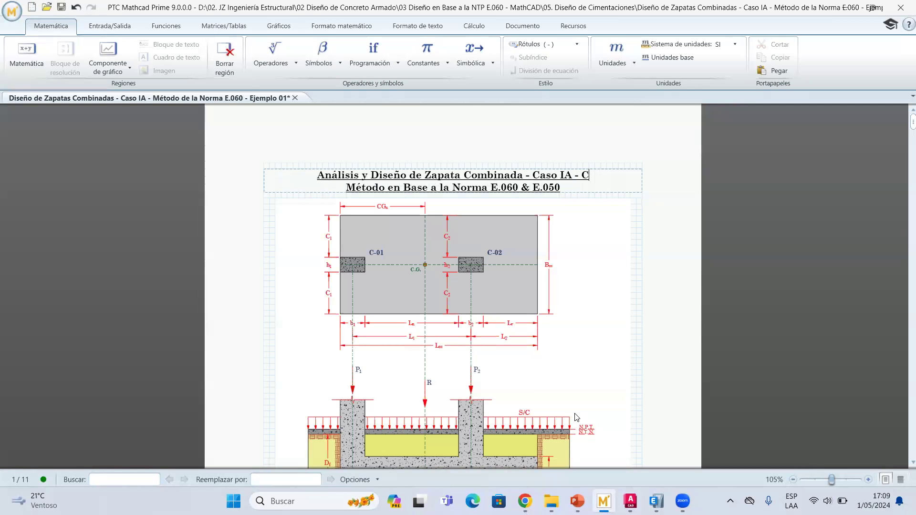
key("BackSpace")
key("BackSpace")
type("-0")
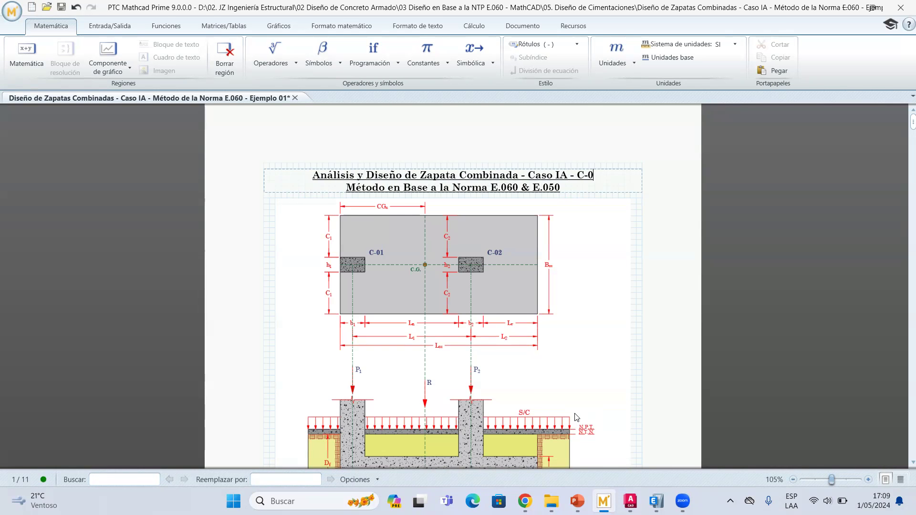
type("3 & C-01")
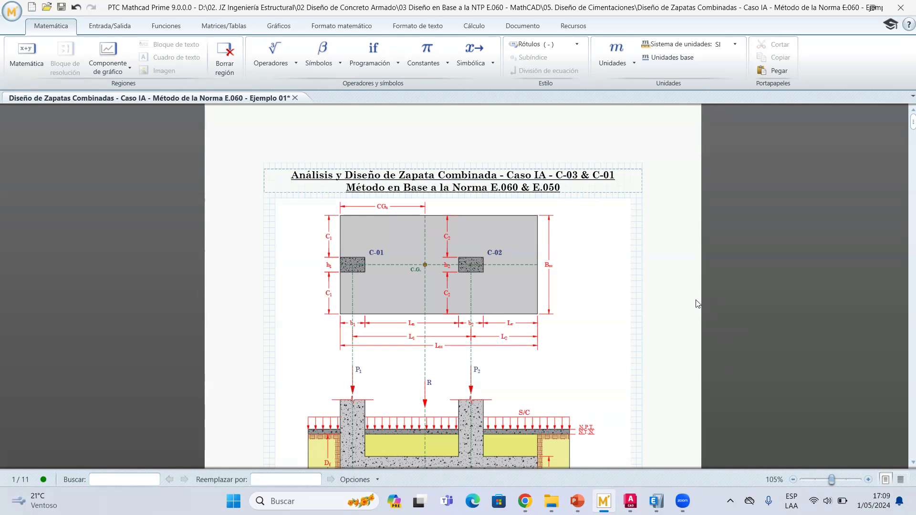
left_click(640, 236)
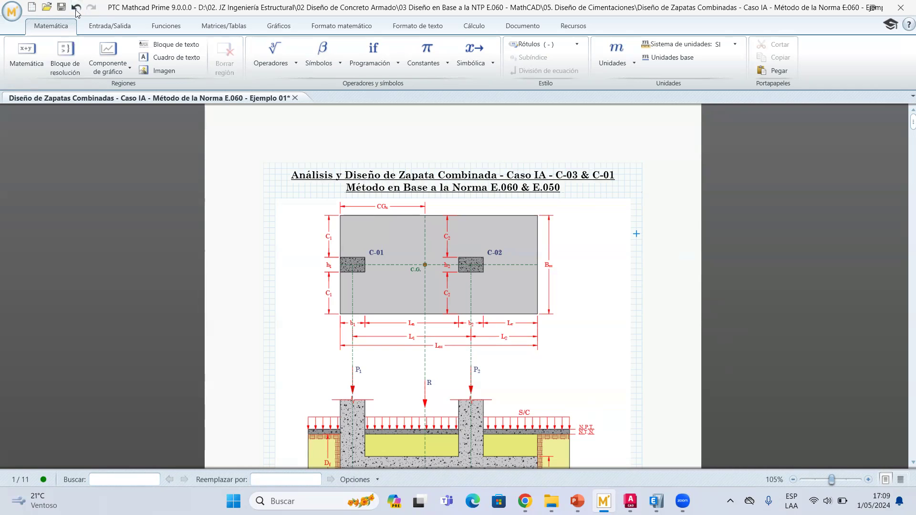
key("ctrl+s")
Look over the column geometry inputs and the material and soil properties in section 01 of the worksheet
scroll(409, 262, "down", 5)
scroll(408, 265, "down", 4)
left_click_drag(328, 187, 305, 229)
left_click(334, 200)
scroll(311, 237, "down", 1)
scroll(311, 240, "down", 5)
scroll(321, 280, "down", 1)
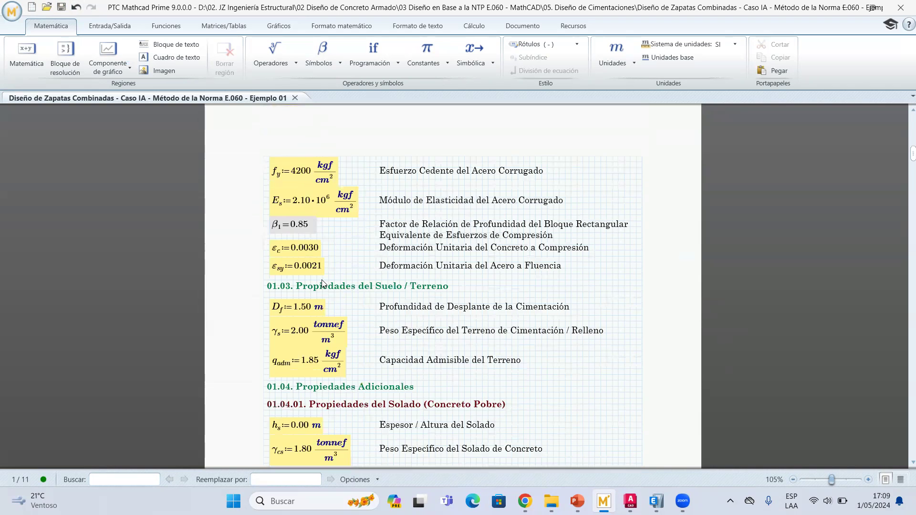
scroll(328, 258, "up", 8)
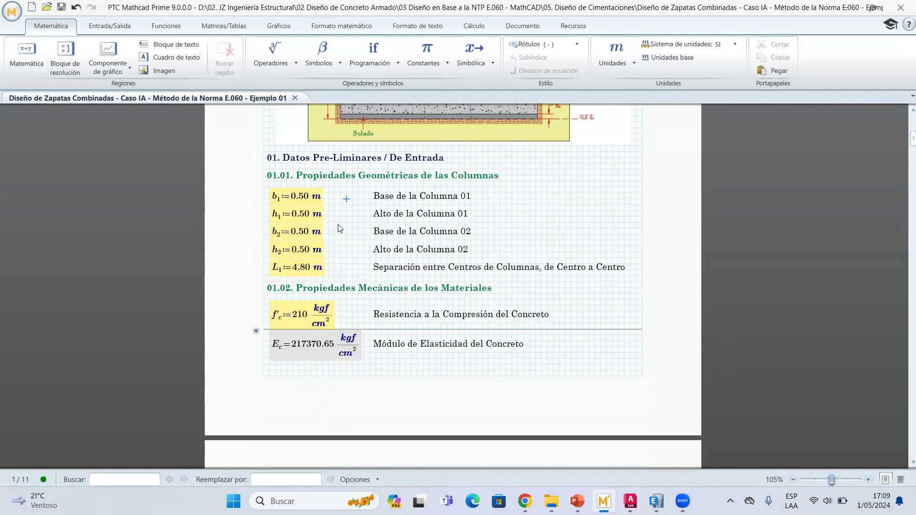
scroll(340, 229, "up", 1)
Undo and restore the last title edit, and save the worksheet again
left_click(76, 7)
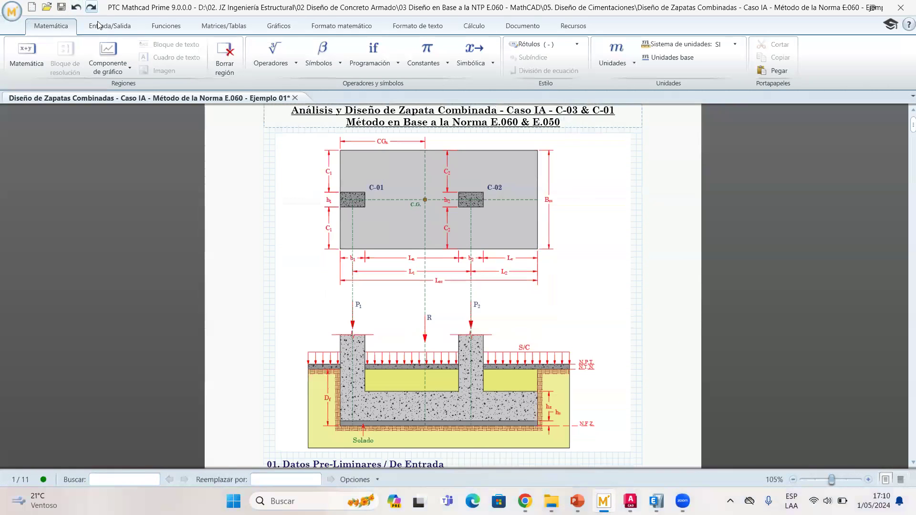
left_click(62, 8)
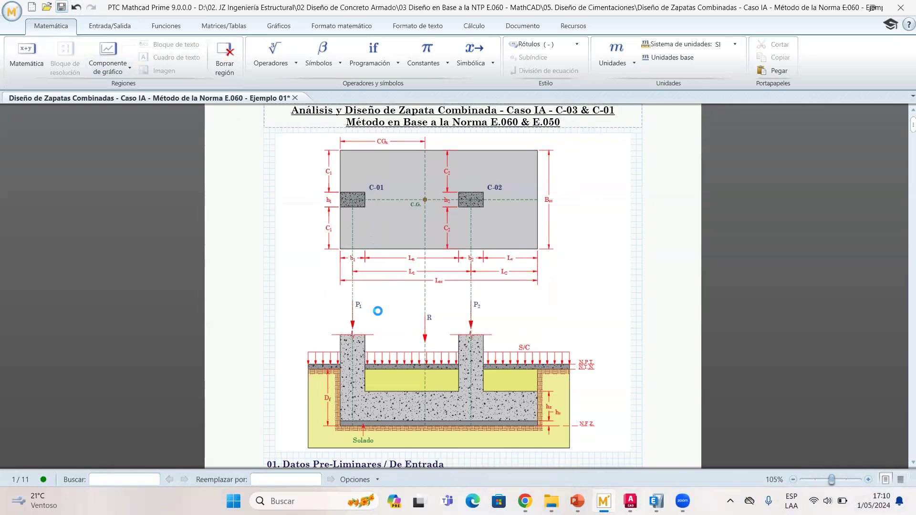
Review the preliminary input data from column geometry through net soil bearing capacity, and return to the combined footing diagram
scroll(381, 300, "down", 3)
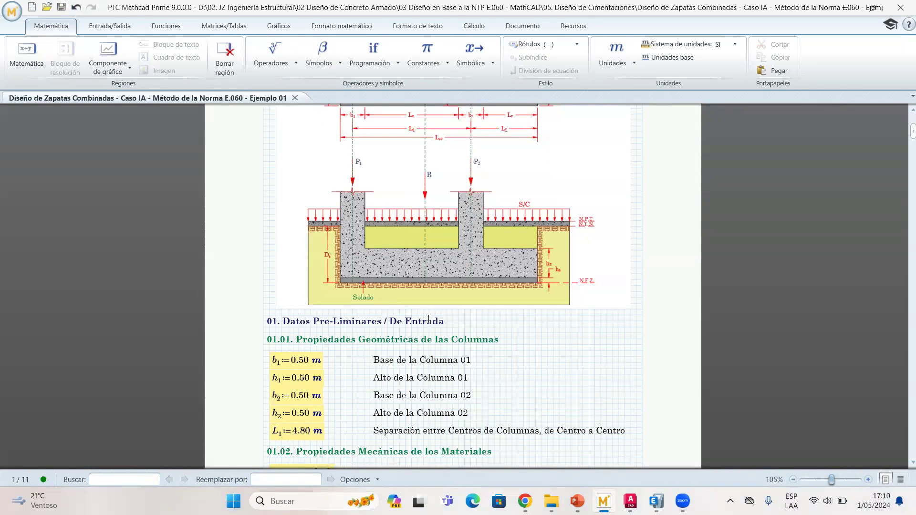
scroll(428, 319, "down", 2)
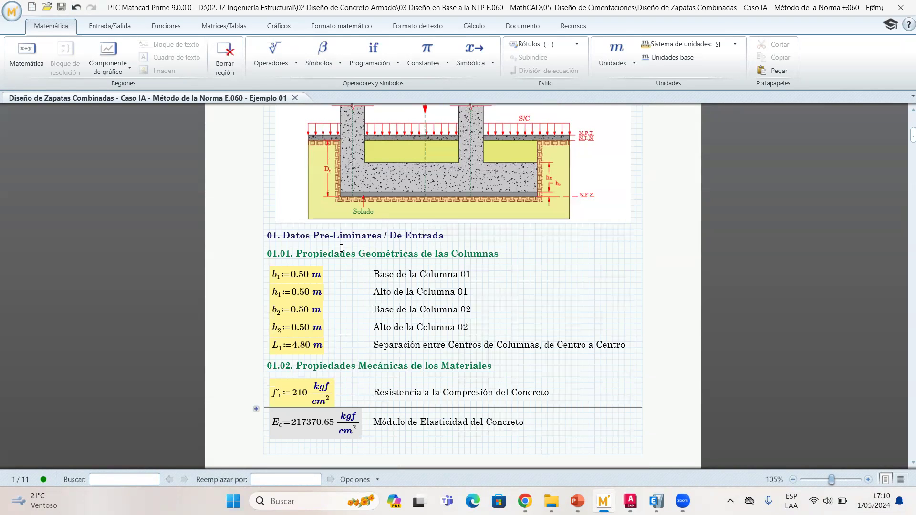
scroll(362, 292, "down", 1)
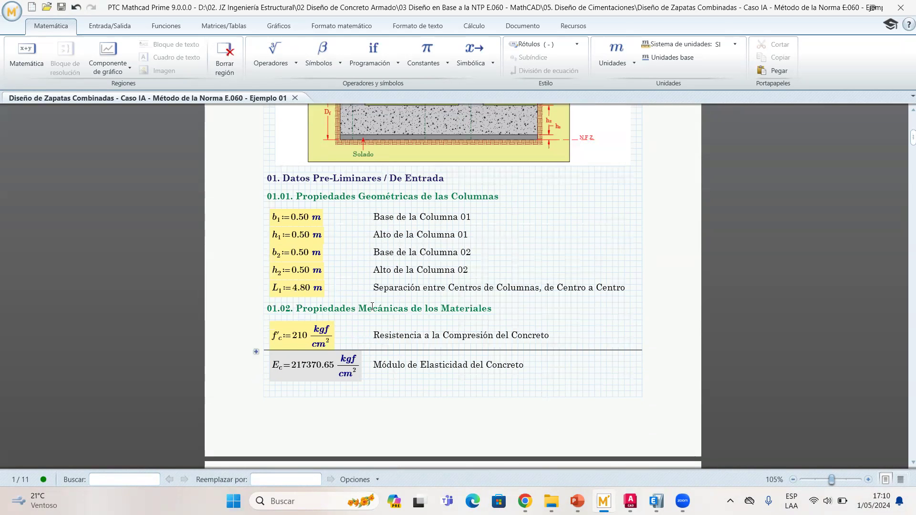
scroll(372, 306, "down", 7)
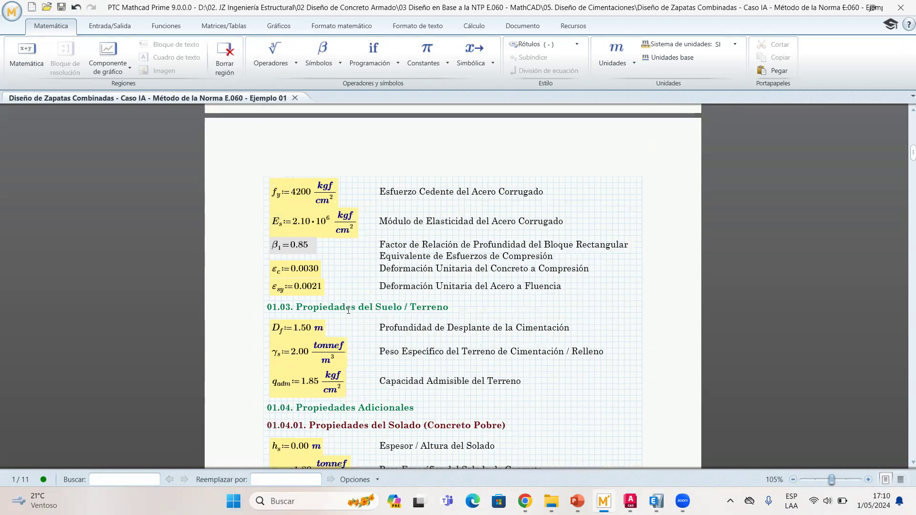
scroll(348, 310, "down", 3)
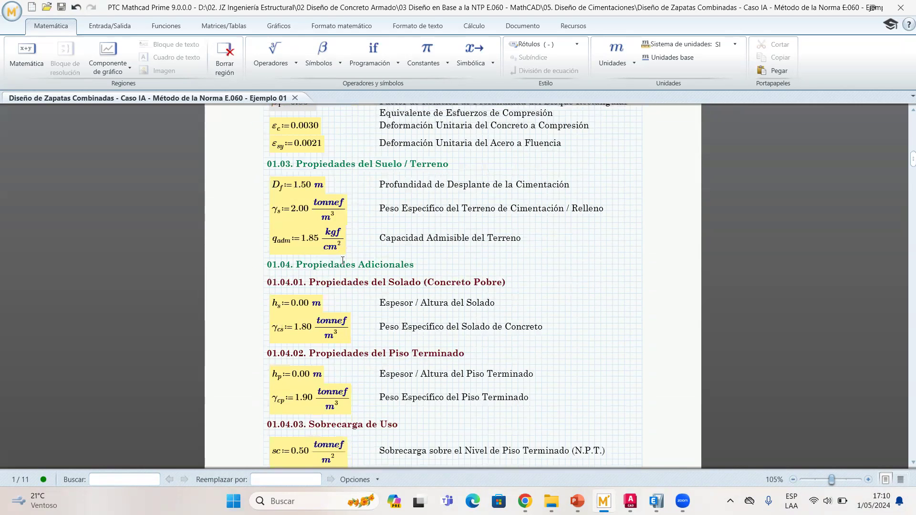
scroll(343, 261, "down", 1)
scroll(363, 244, "down", 1)
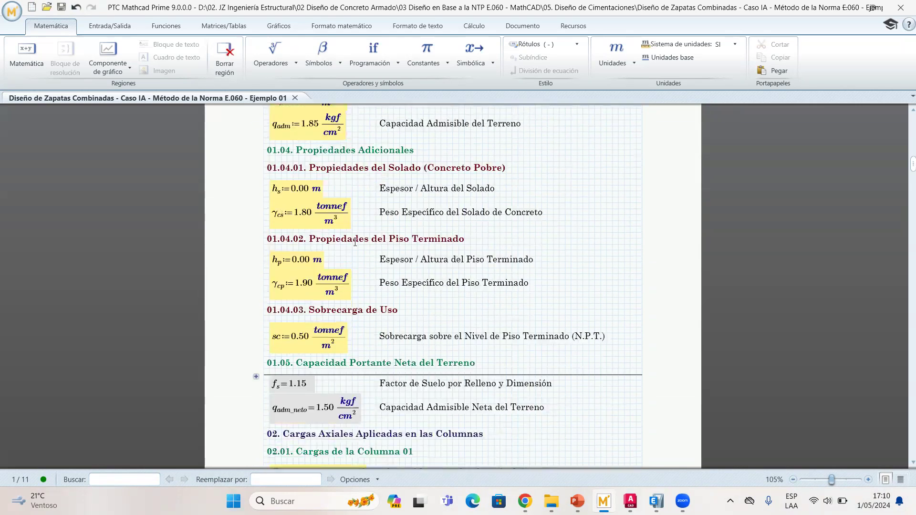
scroll(360, 261, "up", 3)
scroll(359, 261, "up", 6)
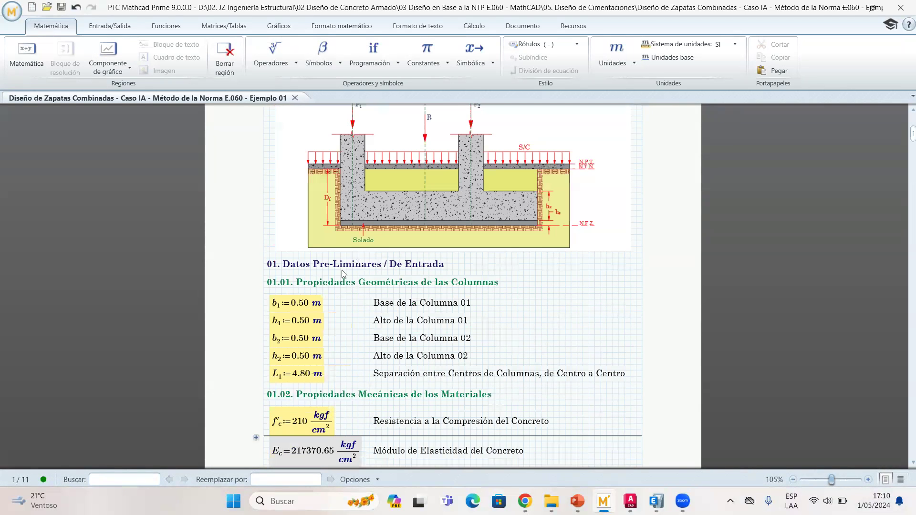
left_click(351, 314)
scroll(423, 308, "up", 1)
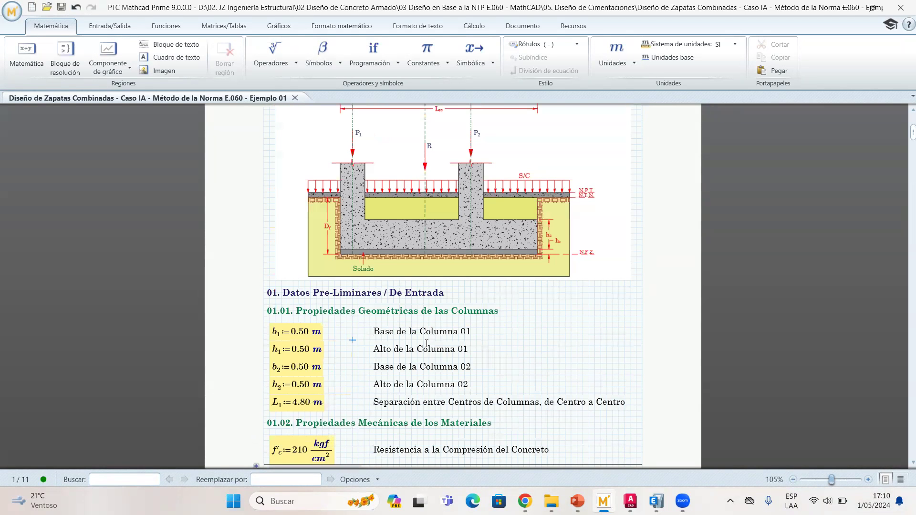
scroll(474, 352, "up", 3)
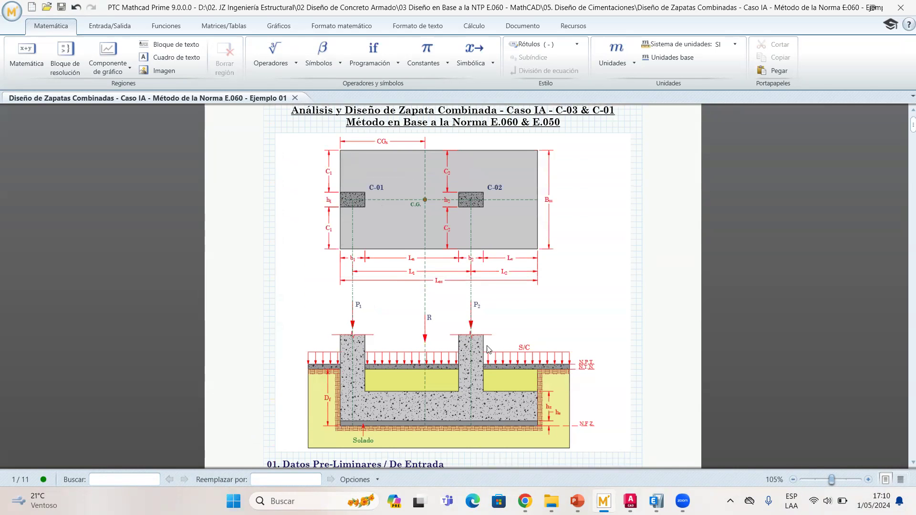
Switch between the AutoCAD plan and the Mathcad diagram to compare the C-03 and C-01 columns on axis C
left_click(630, 501)
scroll(265, 324, "up", 2)
scroll(253, 314, "down", 2)
middle_click_drag(328, 321, 288, 309)
left_click(603, 501)
left_click(630, 501)
scroll(402, 291, "up", 2)
scroll(397, 298, "down", 2)
middle_click_drag(397, 298, 373, 278)
middle_click_drag(209, 252, 247, 268)
Highlight the C-03 and C-01 columns together in the AutoCAD plan, and clear the selection
left_click(201, 253)
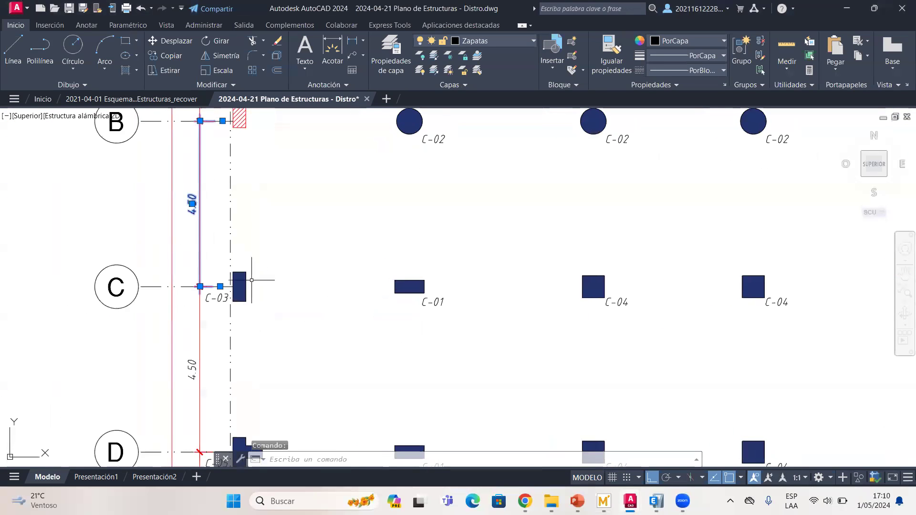
key("Escape")
left_click(184, 249)
left_click(480, 343)
key("Escape")
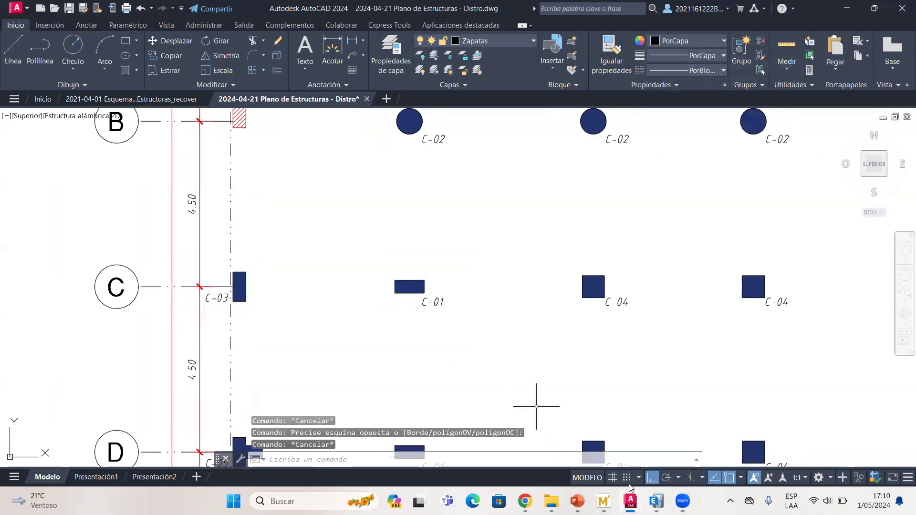
Switch to the Mathcad worksheet and check the column dimension labels in the combined footing diagram
left_click(603, 501)
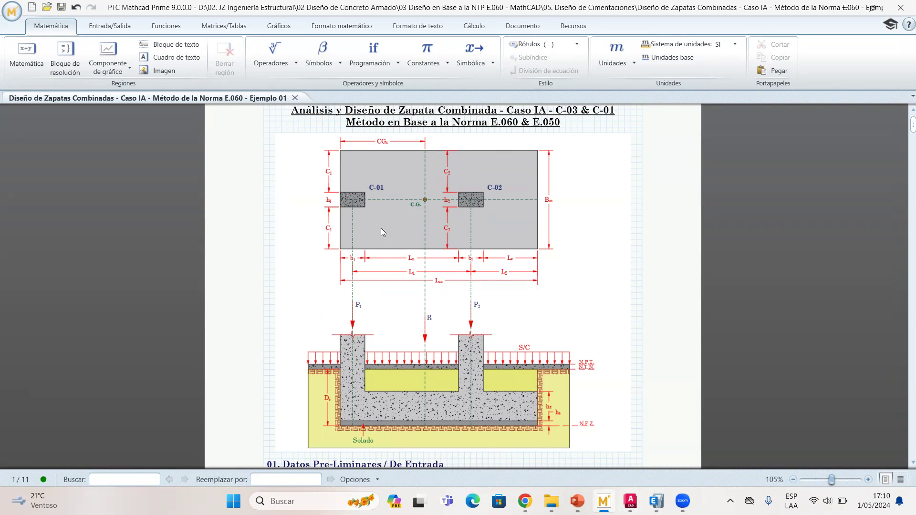
scroll(381, 228, "down", 3)
scroll(355, 236, "up", 2)
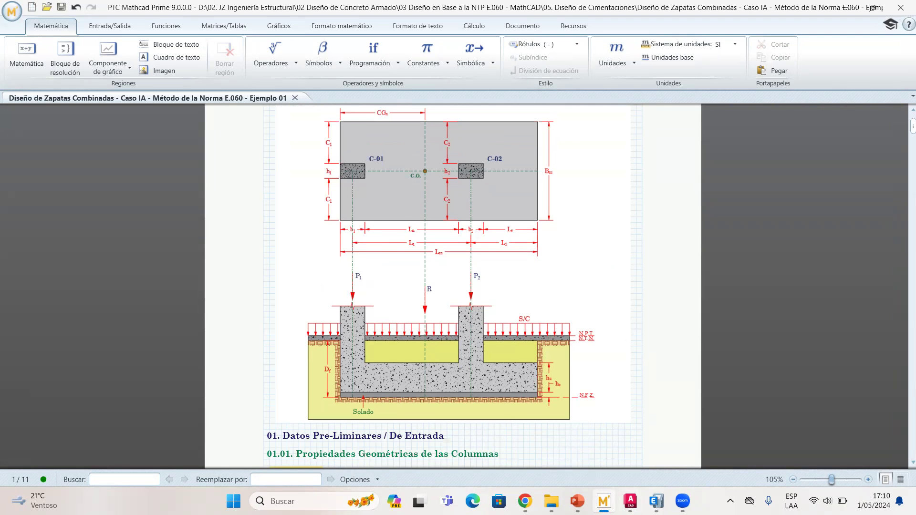
Switch to the AutoCAD plan and dimension the width of column C-03 on axis C below the column
left_click(603, 501)
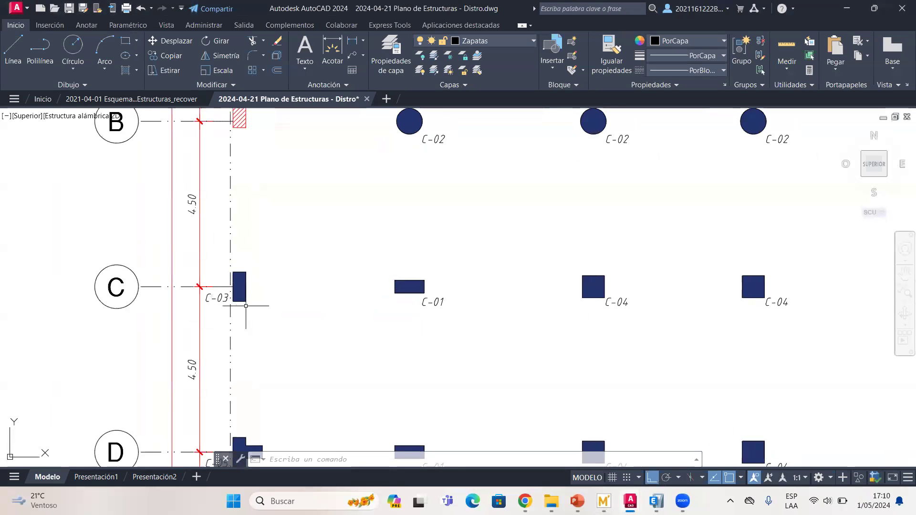
left_click(332, 48)
scroll(258, 305, "up", 2)
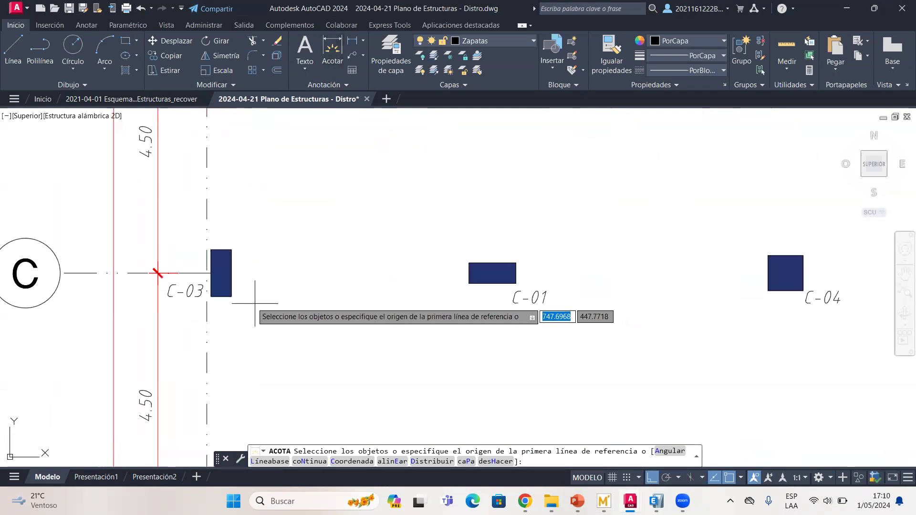
left_click(211, 297)
left_click(232, 297)
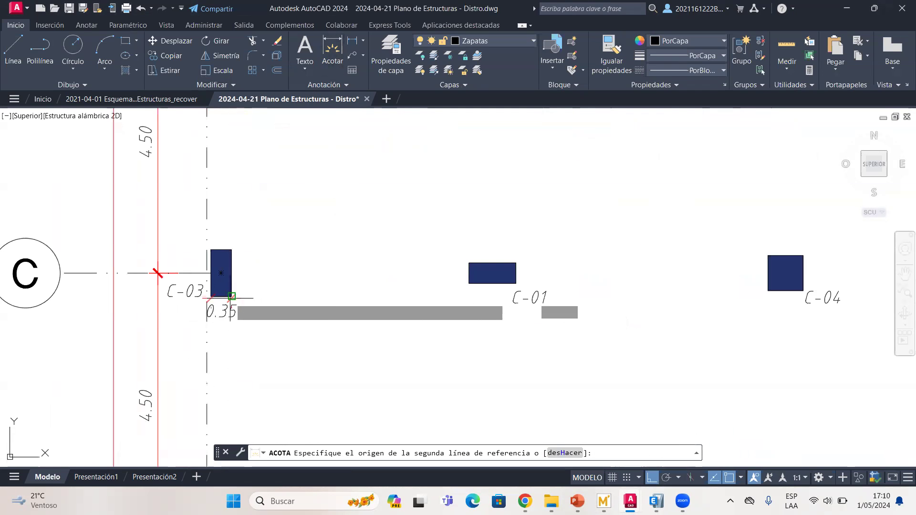
left_click(236, 322)
Dimension the height of column C-03 on its interior side
left_click(333, 51)
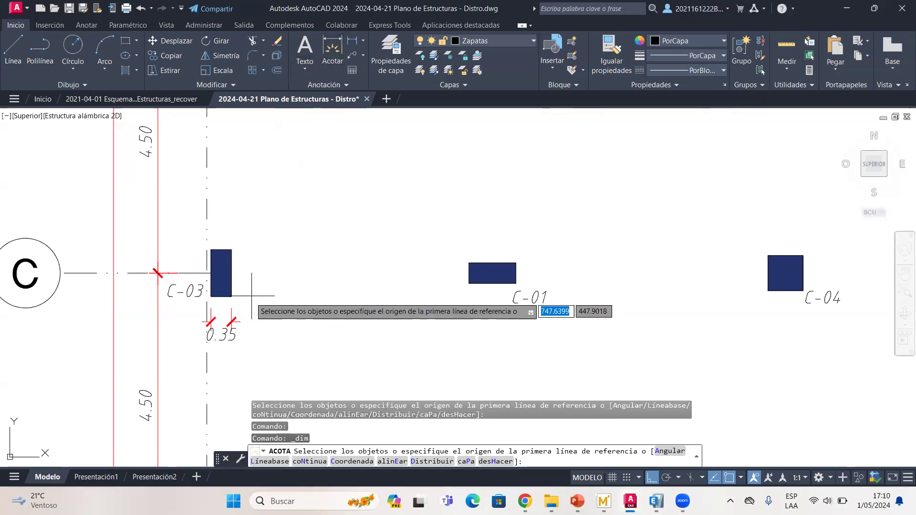
left_click(231, 296)
left_click(231, 249)
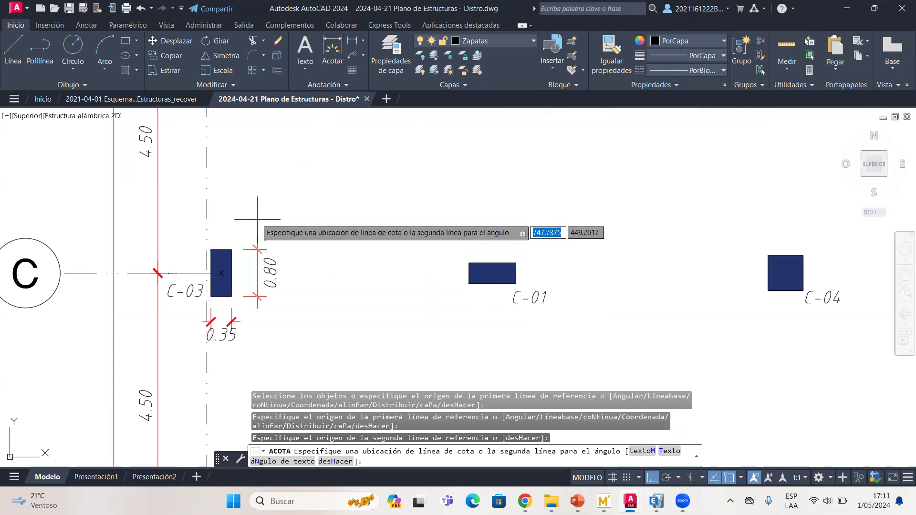
left_click(257, 203)
key("Escape")
Switch to the Mathcad worksheet and set Column 01's base b1 to 0.35 m and its height h1 to 0.80 m
left_click(604, 500)
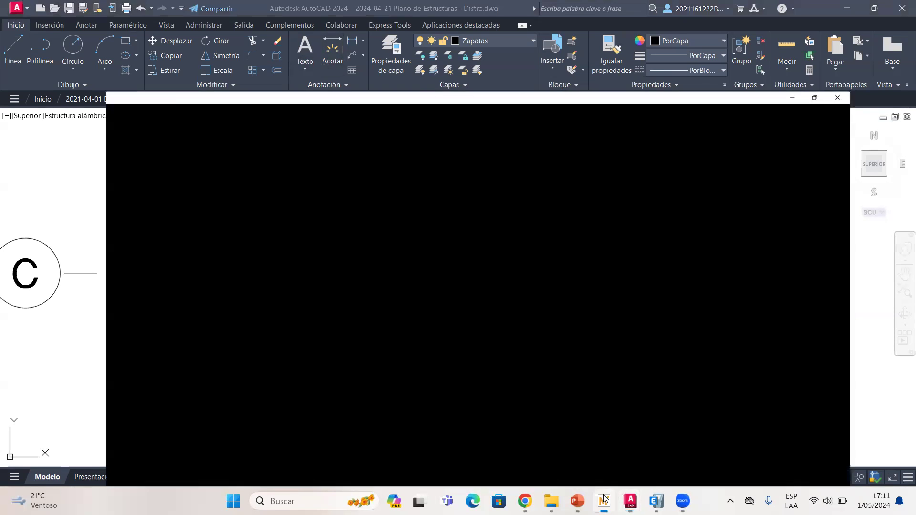
scroll(351, 279, "down", 3)
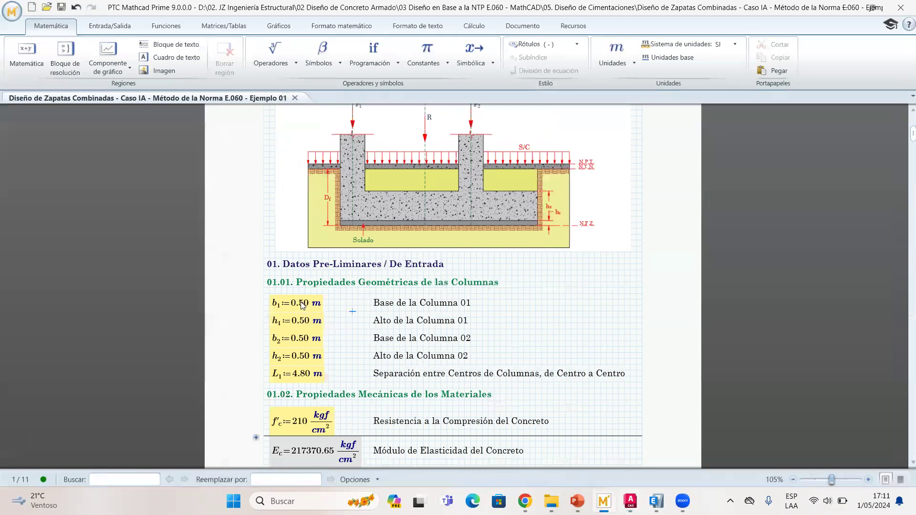
left_click(302, 305)
key("Delete")
key("Delete")
type("35")
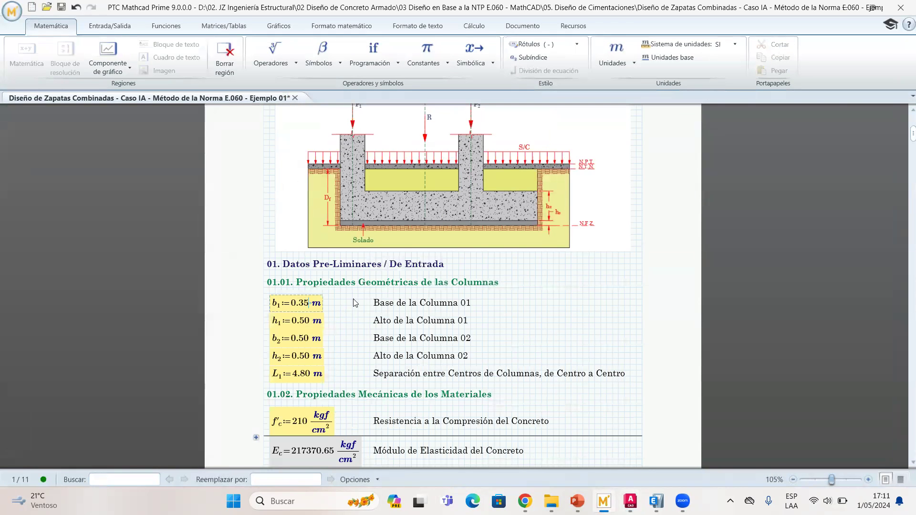
left_click(310, 325)
key("BackSpace")
type("8")
left_click(334, 312)
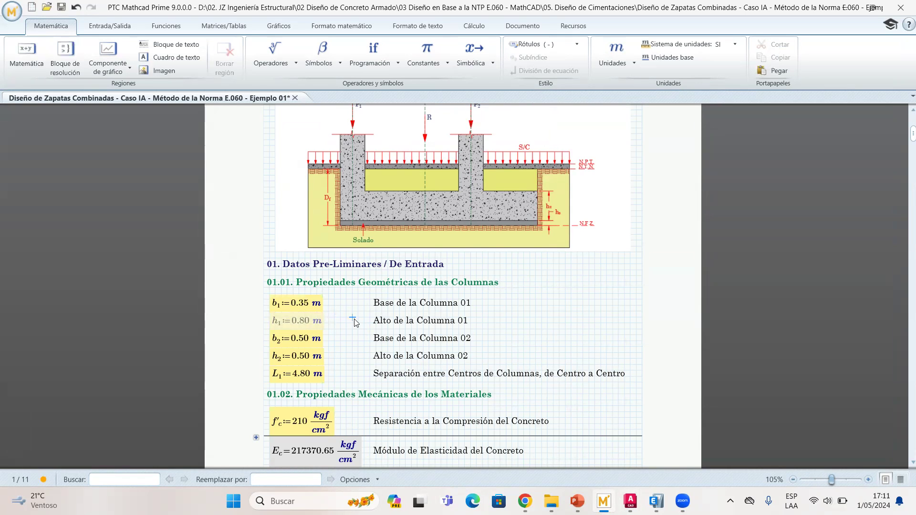
Return to the AutoCAD structural plan and dimension the width of column C-01 on axis C above the column
scroll(352, 321, "down", 1)
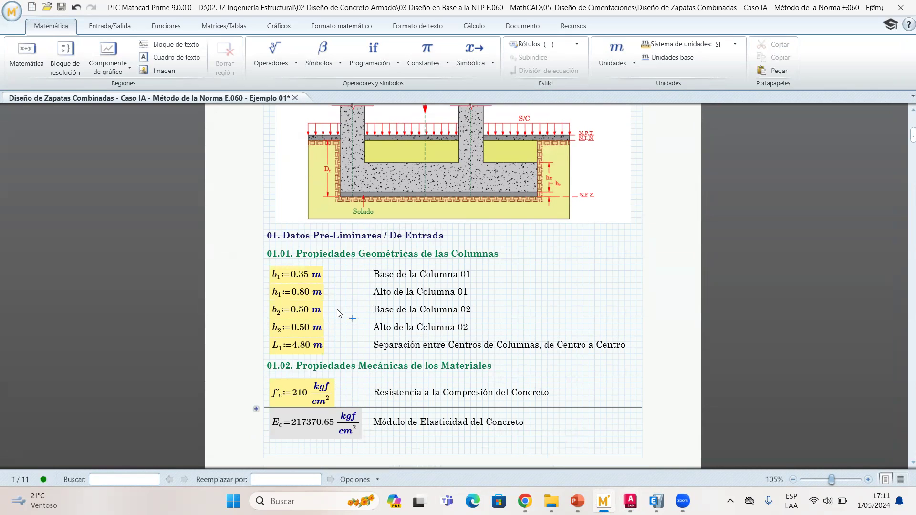
scroll(407, 323, "up", 6)
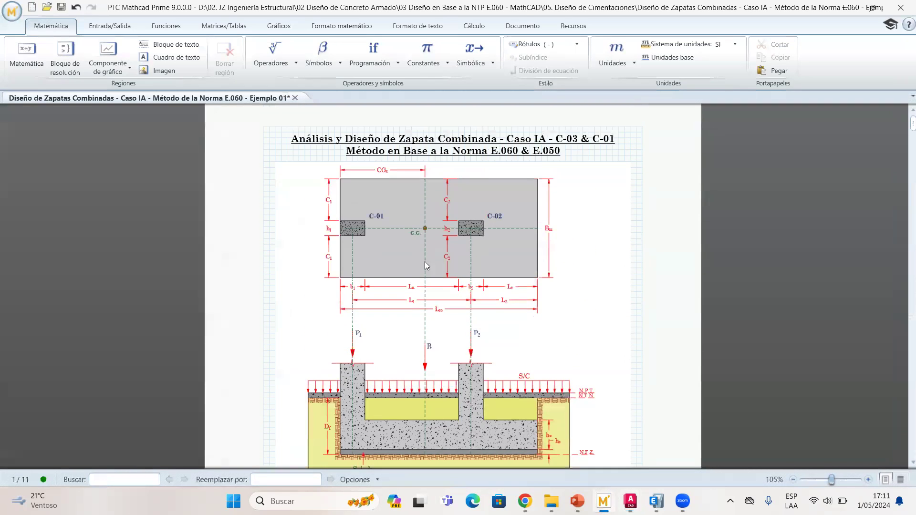
mouse_move(629, 501)
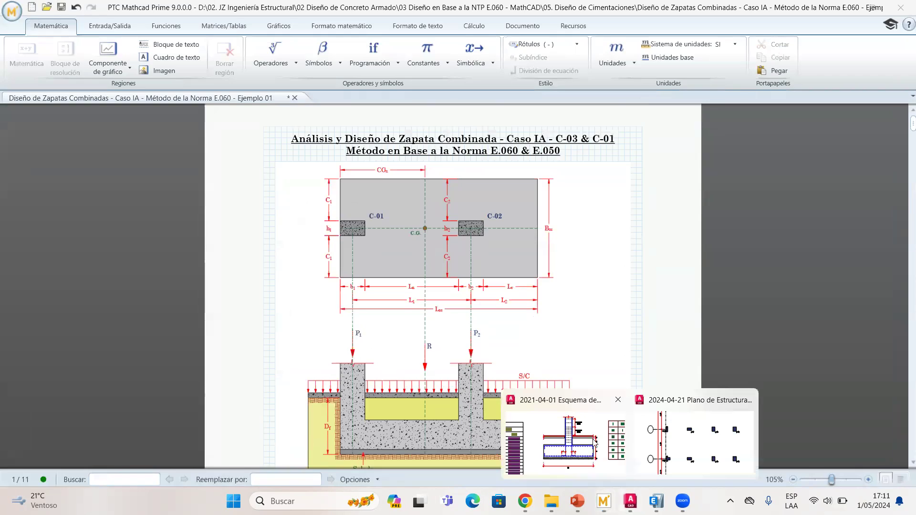
left_click(764, 432)
middle_click_drag(321, 279, 278, 271)
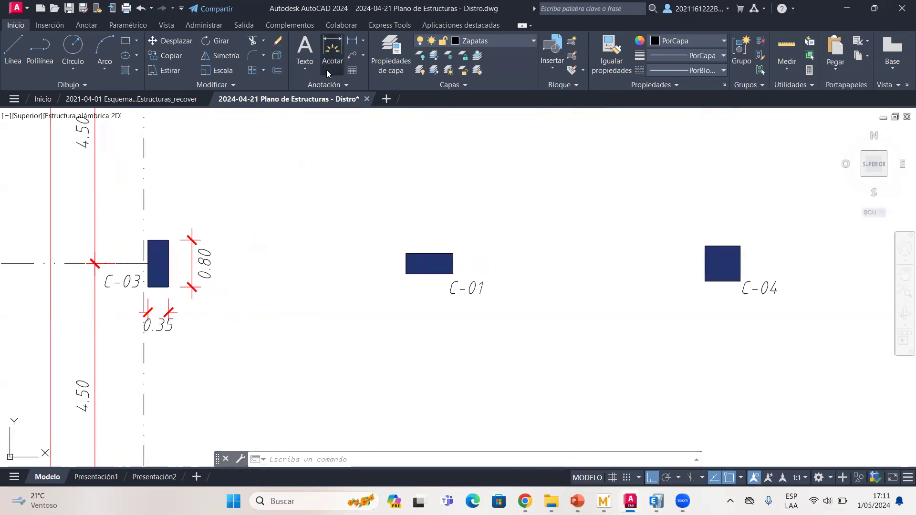
left_click(333, 50)
left_click(406, 254)
left_click(452, 254)
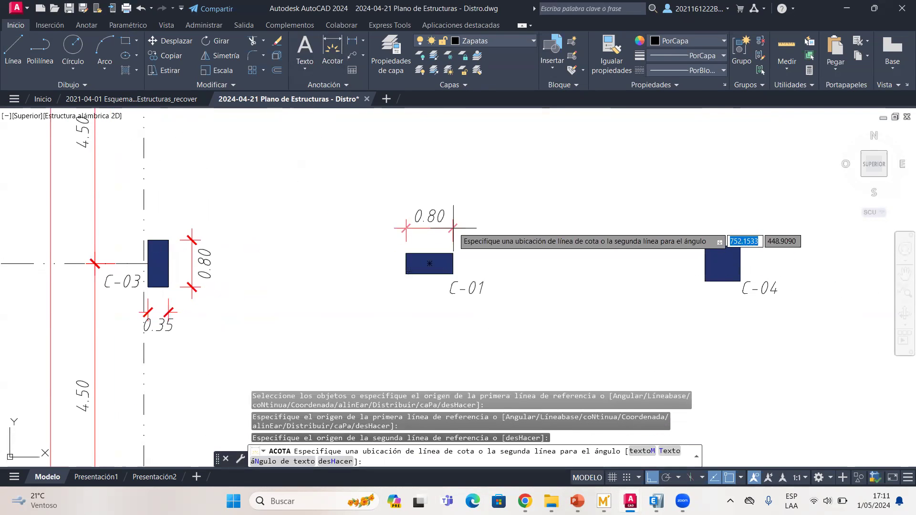
left_click(445, 230)
Dimension the height of column C-01 along its side facing C-03
left_click(338, 58)
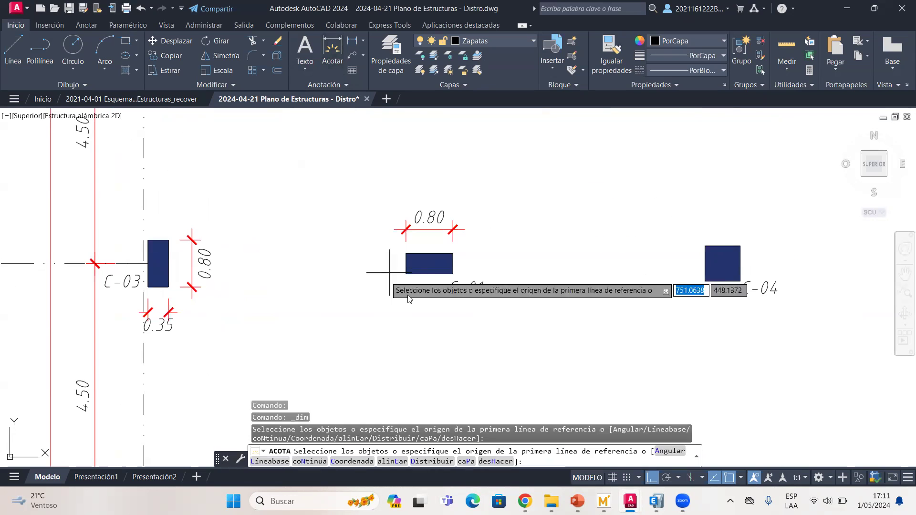
left_click(406, 274)
left_click(406, 253)
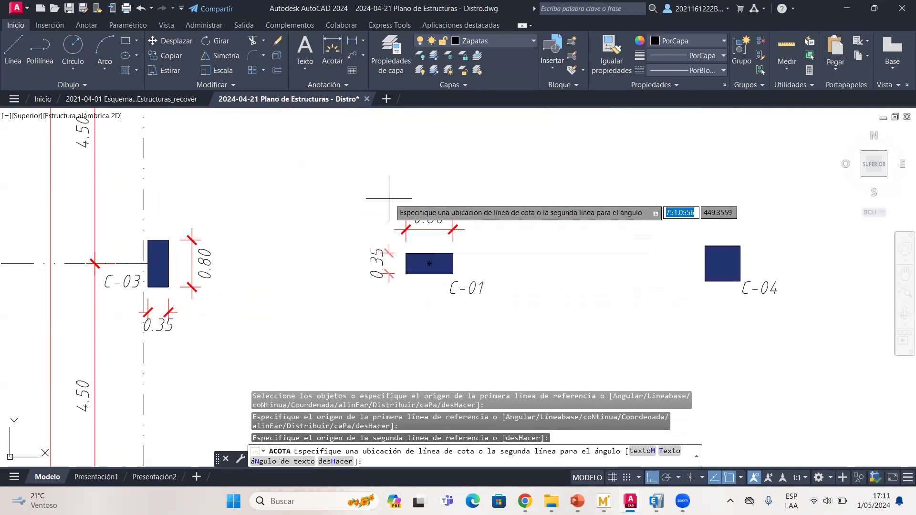
left_click(382, 241)
Switch to the Mathcad worksheet and set Column 02's base b2 to 0.80 m
left_click(604, 501)
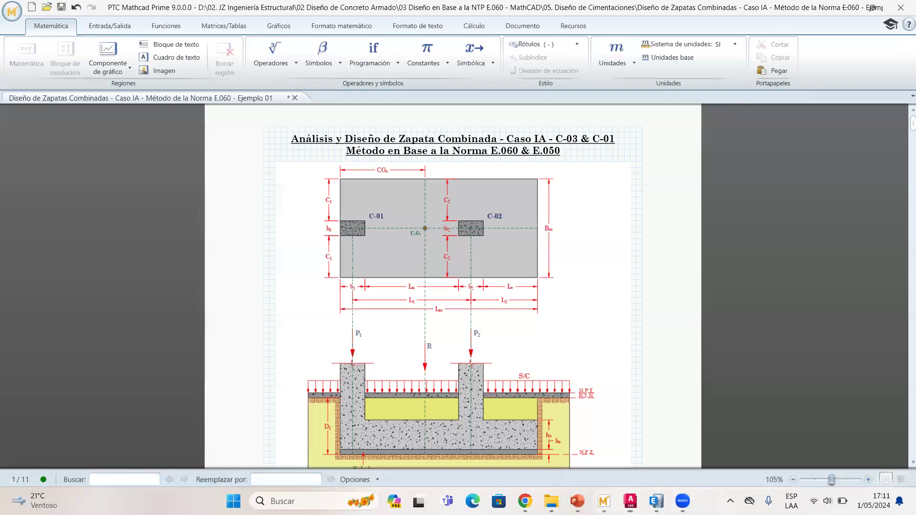
scroll(447, 357, "down", 4)
left_click(307, 369)
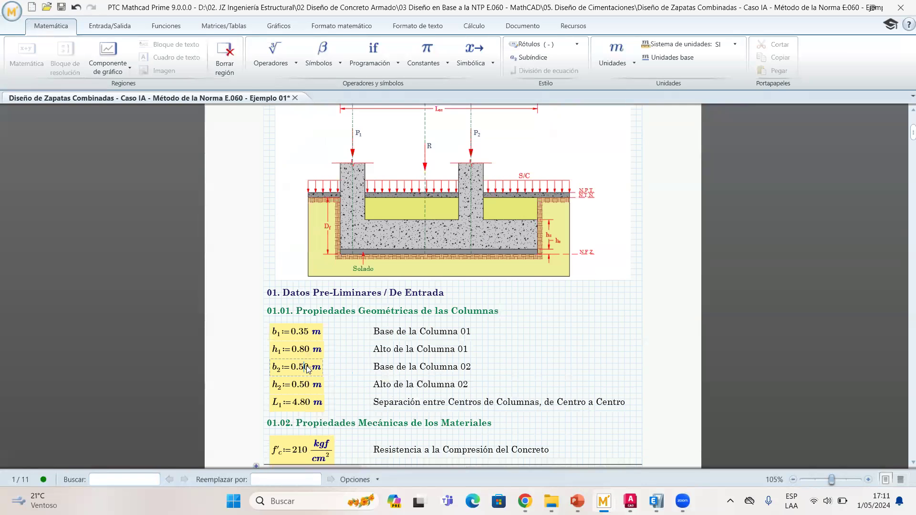
key("BackSpace")
type("8")
Set Column 02's height h2 to 0.35 m, save the worksheet, and return to the combined footing diagram
left_click(302, 389)
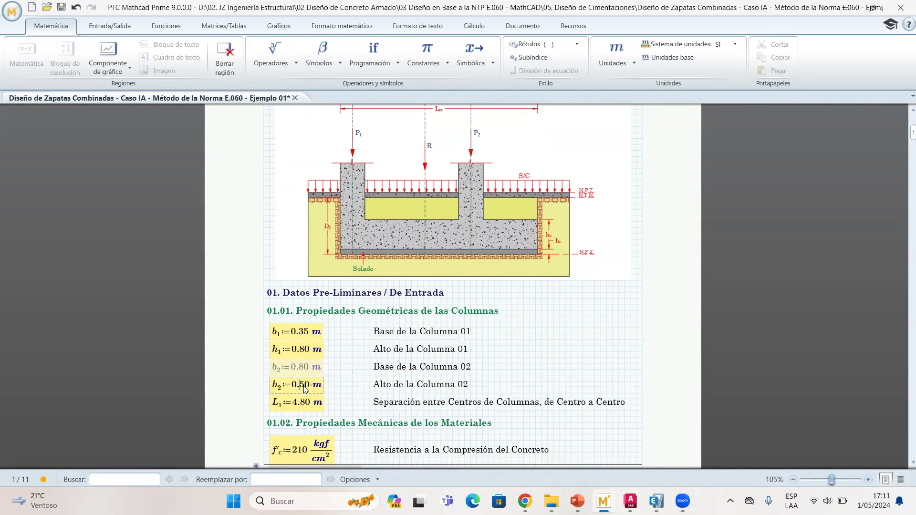
key("BackSpace")
key("BackSpace")
type("35")
left_click(333, 379)
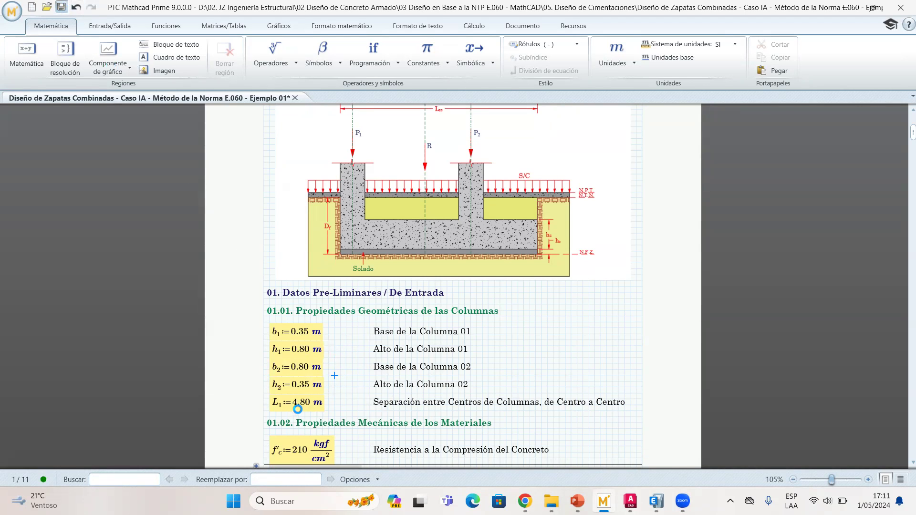
key("ctrl+s")
scroll(474, 408, "up", 1)
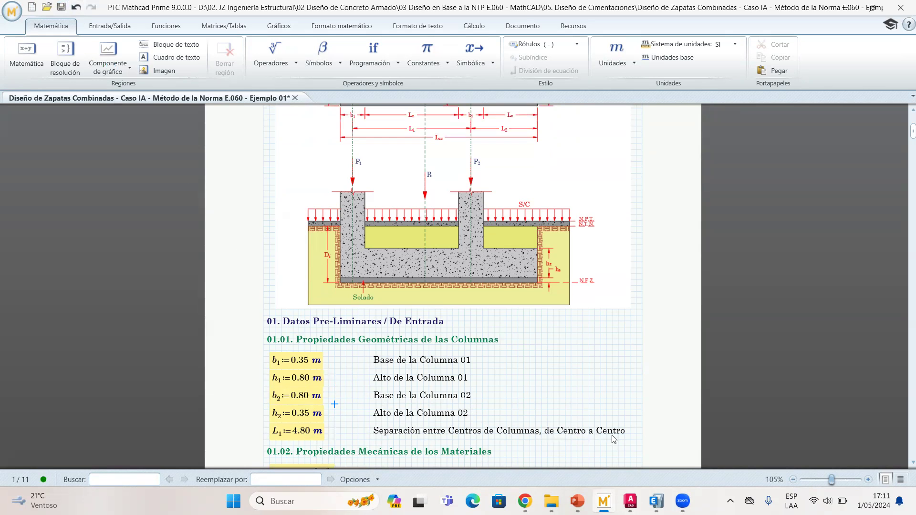
scroll(606, 438, "up", 5)
scroll(426, 253, "up", 2)
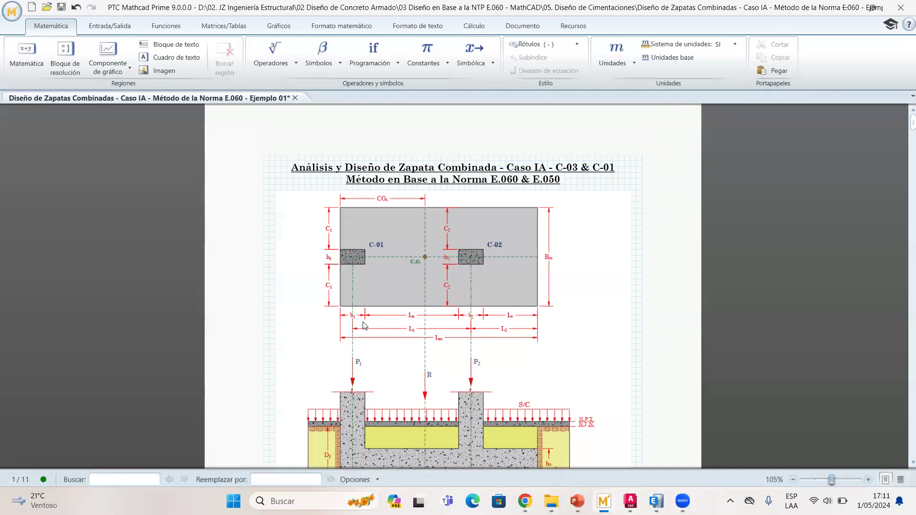
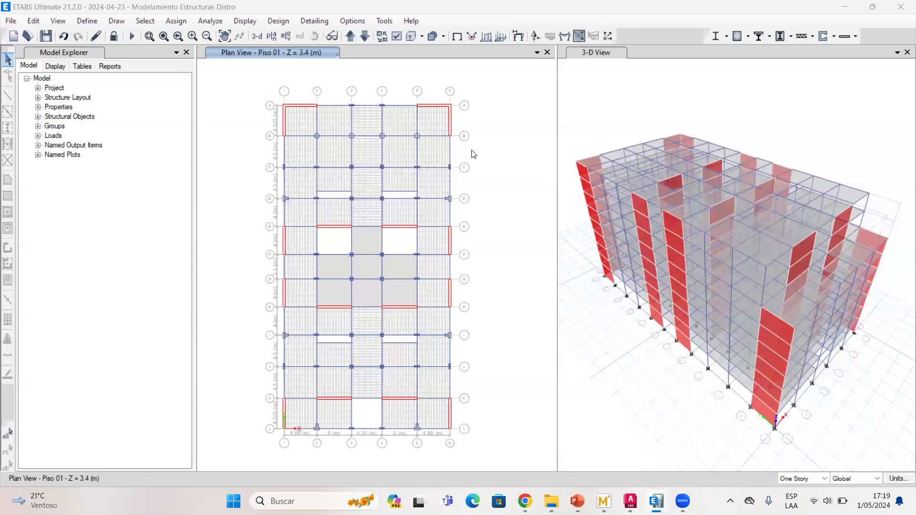
Switch between the ETABS Piso 01 plan and the AutoCAD foundation plan to compare the column layout on axes A to C
middle_click_drag(425, 147, 439, 162)
middle_click_drag(378, 189, 302, 178)
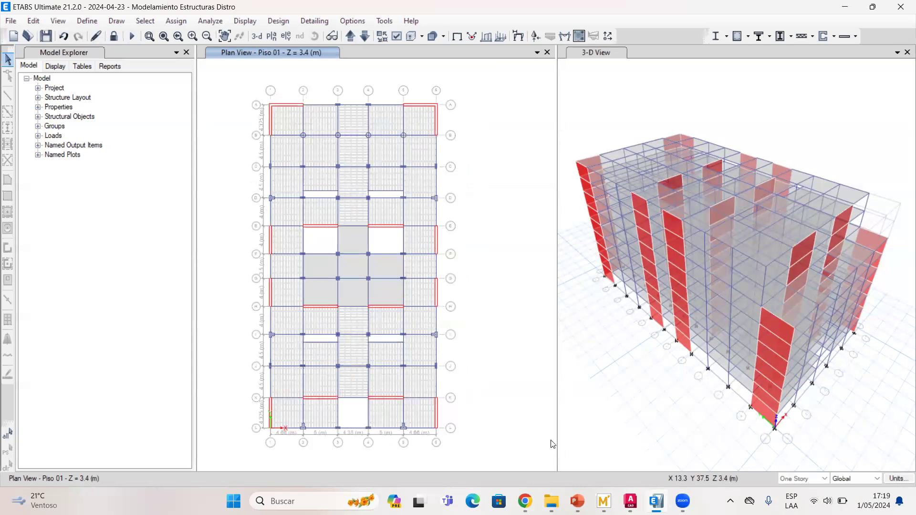
mouse_move(630, 501)
left_click(694, 432)
scroll(470, 303, "down", 4)
middle_click_drag(470, 303, 384, 245)
mouse_move(407, 302)
middle_mouse_down()
mouse_move(362, 244)
mouse_move(350, 250)
middle_mouse_up()
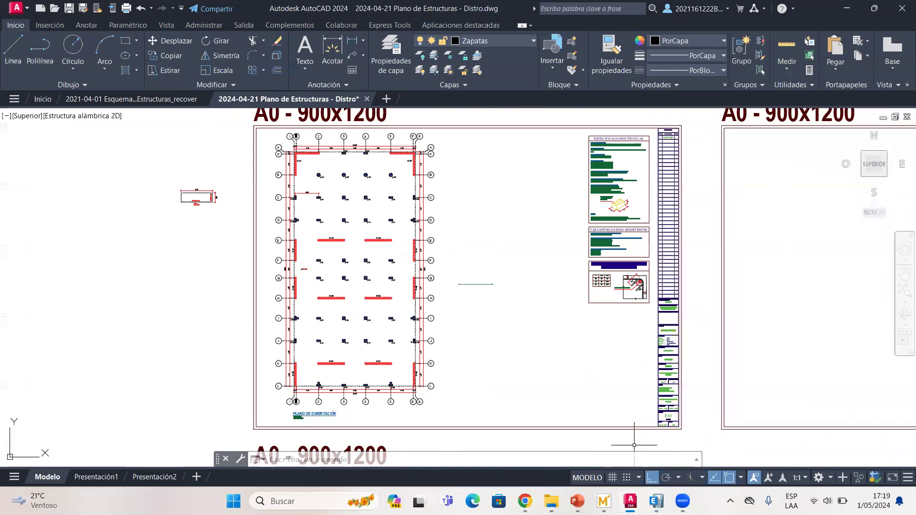
left_click(656, 501)
mouse_move(637, 499)
left_click(679, 438)
middle_click_drag(332, 222, 340, 249)
scroll(334, 253, "up", 5)
scroll(305, 276, "down", 4)
scroll(337, 290, "up", 4)
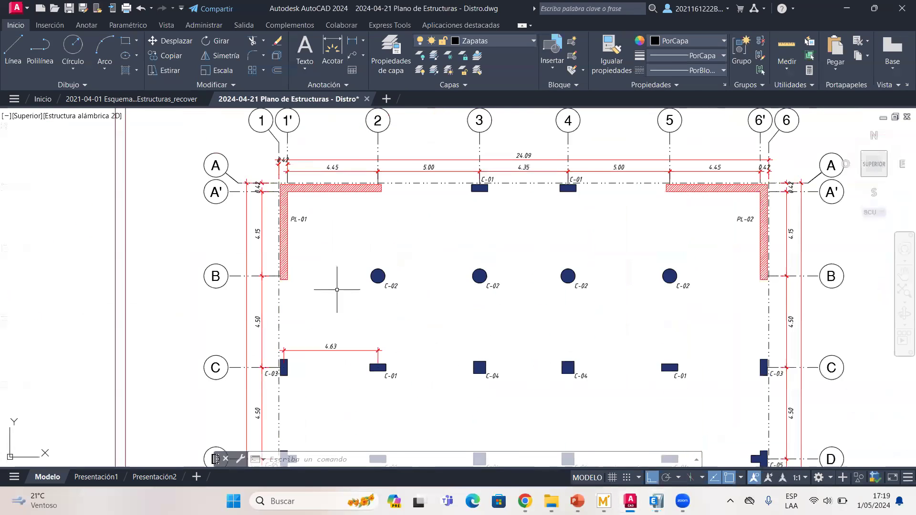
middle_click_drag(337, 290, 324, 312)
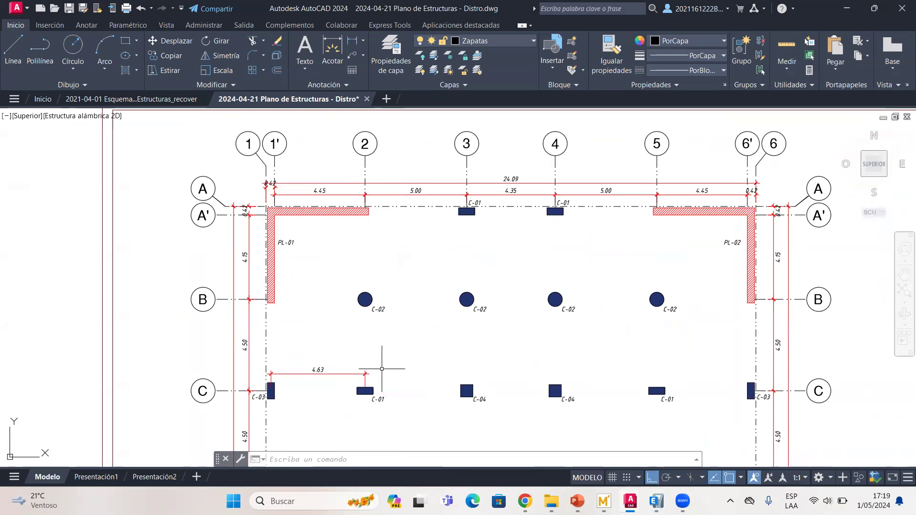
Compare the grid axes around axis 1 in the ETABS plan with axes 1 and 1' in the AutoCAD foundation plan
mouse_move(656, 501)
left_click(661, 451)
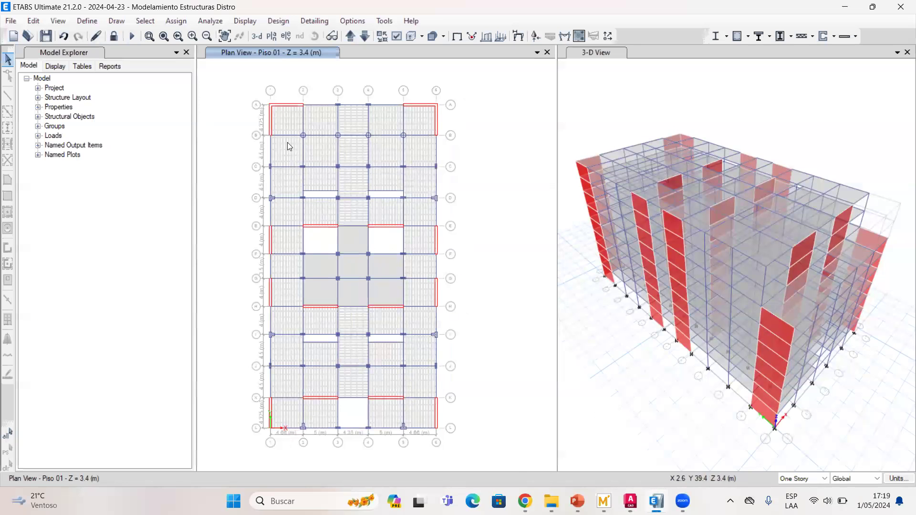
scroll(290, 147, "up", 4)
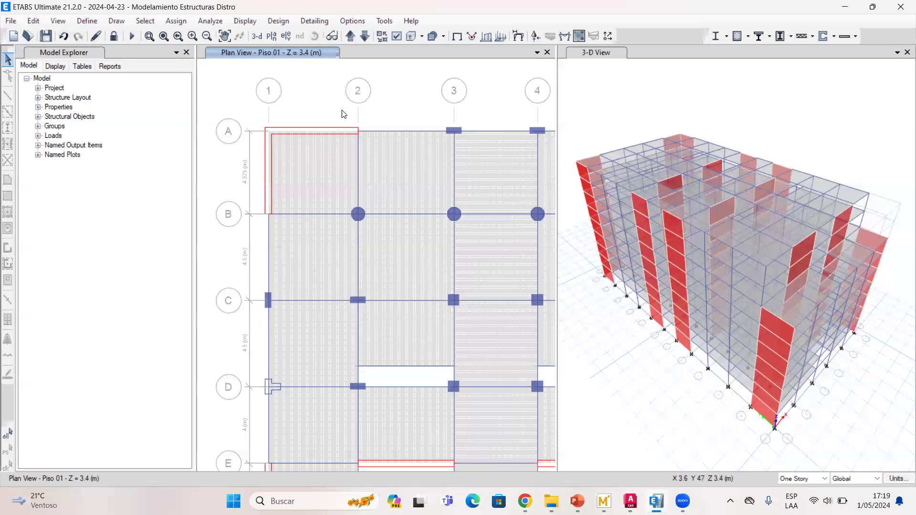
mouse_move(627, 496)
left_click(691, 437)
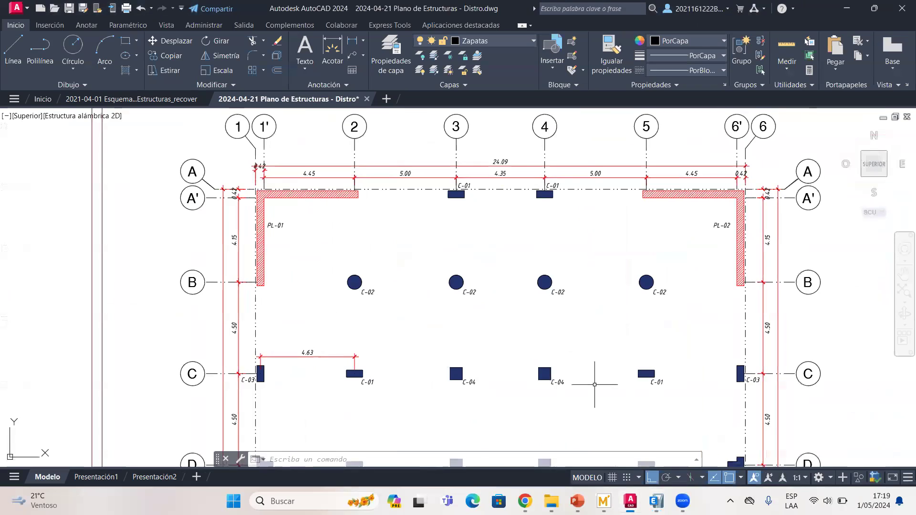
scroll(260, 167, "up", 2)
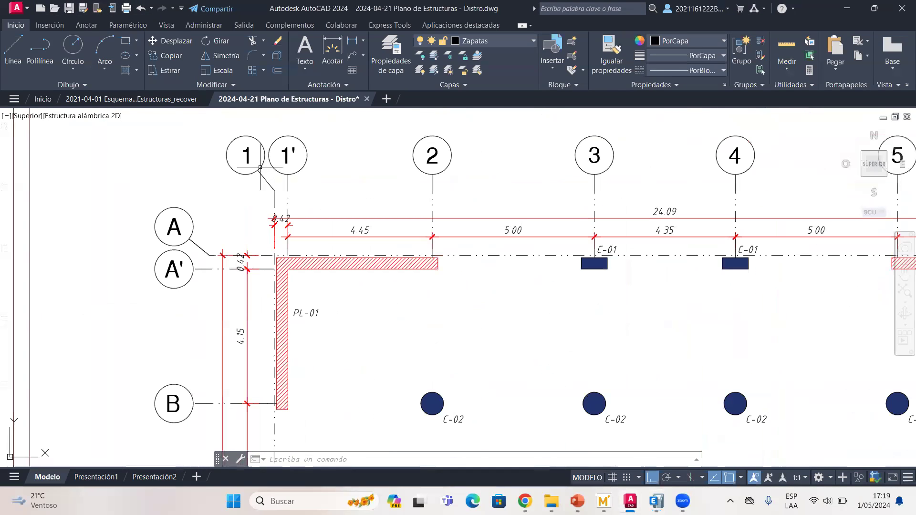
middle_click_drag(307, 180, 294, 158)
scroll(295, 158, "down", 2)
scroll(286, 167, "up", 2)
Examine the seismic joint note and the beams around column C-03 in the AutoCAD floor framing plan
scroll(265, 187, "down", 8)
middle_click_drag(265, 187, 271, 130)
scroll(272, 130, "down", 1)
middle_click_drag(278, 324, 294, 265)
scroll(295, 265, "up", 3)
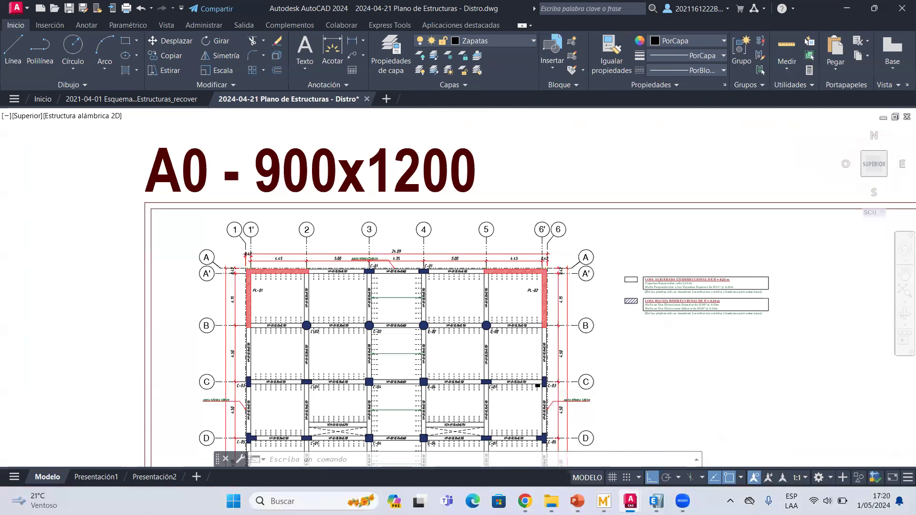
scroll(253, 271, "up", 2)
middle_click_drag(266, 410, 280, 263)
scroll(280, 264, "up", 4)
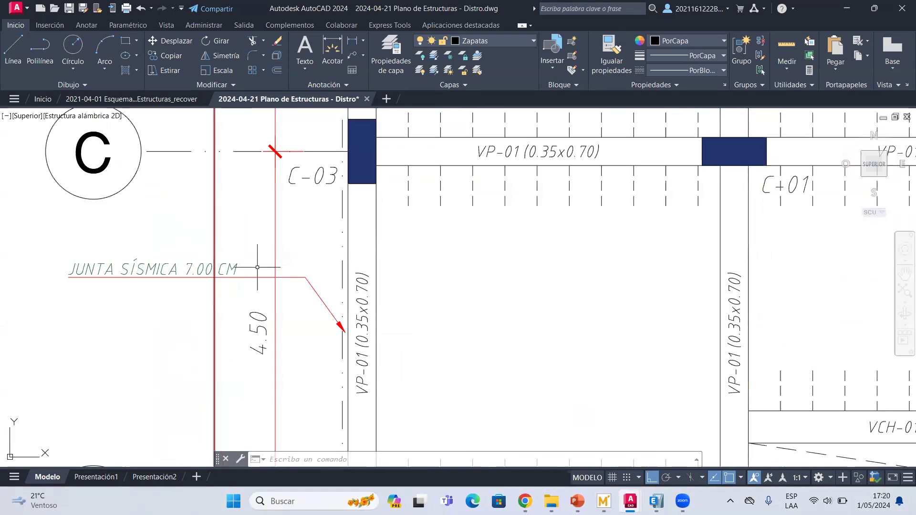
scroll(310, 310, "down", 2)
middle_click_drag(312, 197, 312, 238)
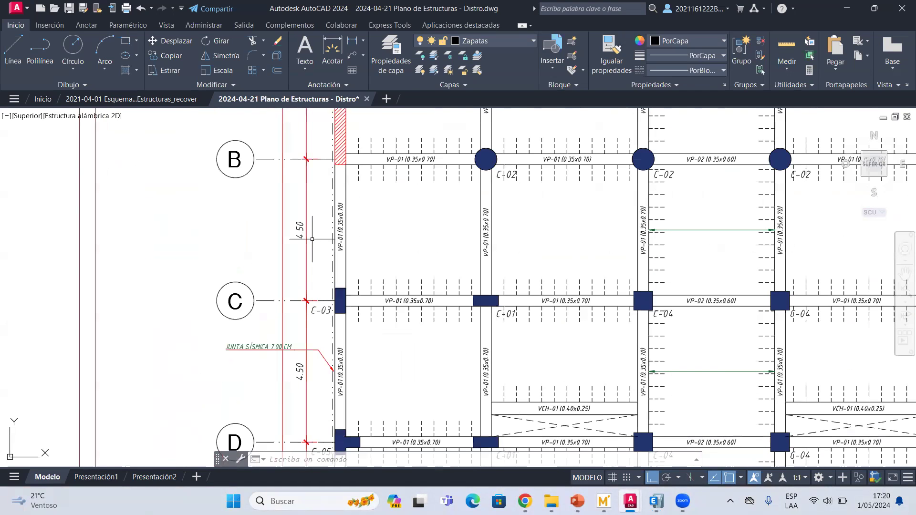
scroll(312, 239, "down", 2)
mouse_move(339, 283)
middle_mouse_down()
mouse_move(346, 297)
mouse_move(327, 238)
middle_mouse_up()
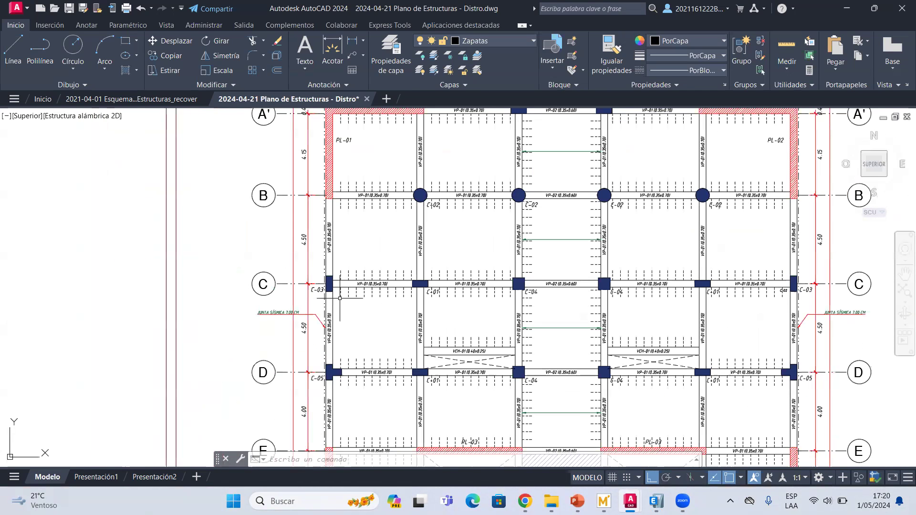
Examine the AutoCAD floor framing plan around axes A to E, and compare its column layout with the foundation plan
middle_click_drag(346, 311, 273, 300)
scroll(505, 198, "down", 4)
mouse_move(505, 187)
middle_mouse_down()
mouse_move(411, 260)
mouse_move(372, 231)
mouse_move(358, 143)
middle_mouse_up()
scroll(371, 381, "up", 4)
middle_click_drag(370, 381, 356, 295)
scroll(336, 377, "down", 3)
scroll(296, 132, "up", 2)
middle_click_drag(297, 131, 297, 179)
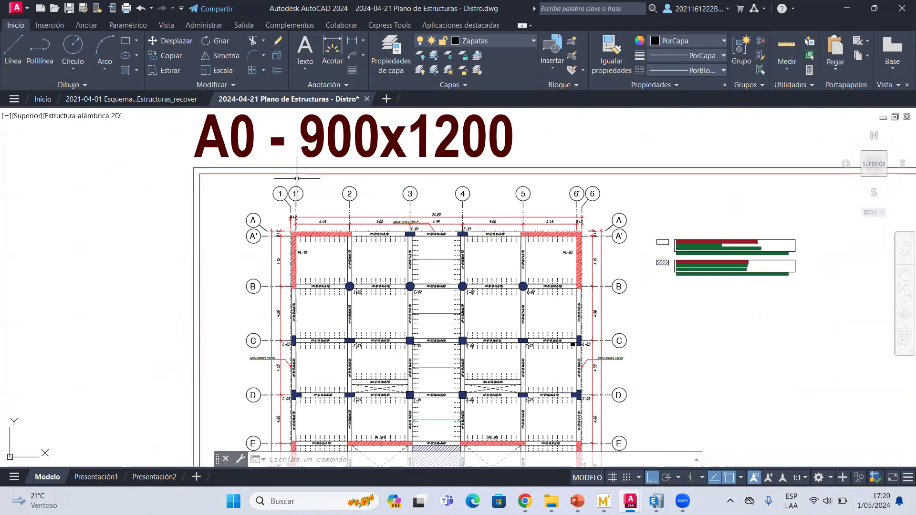
middle_click_drag(333, 202, 331, 298)
scroll(315, 181, "down", 1)
middle_click_drag(314, 181, 310, 410)
middle_click_drag(305, 110, 313, 270)
scroll(315, 208, "up", 2)
middle_click_drag(314, 208, 287, 291)
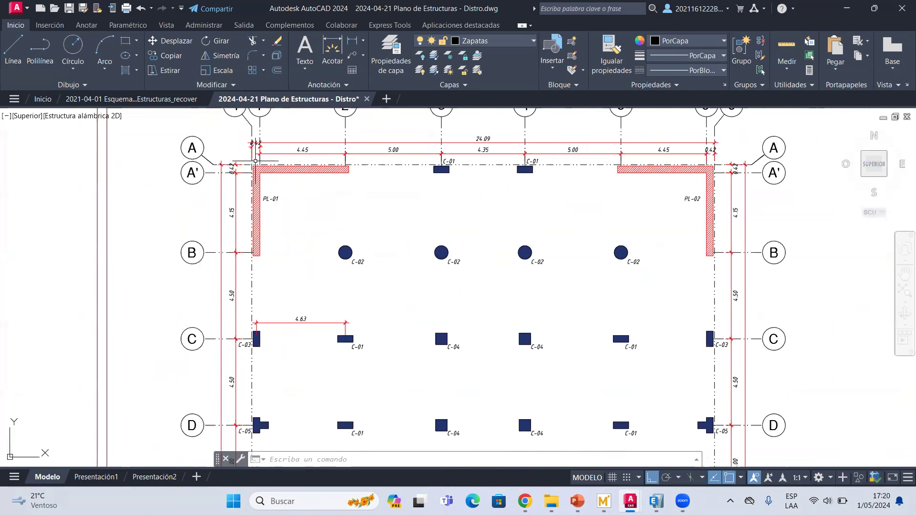
middle_click_drag(255, 161, 257, 191)
left_click(12, 53)
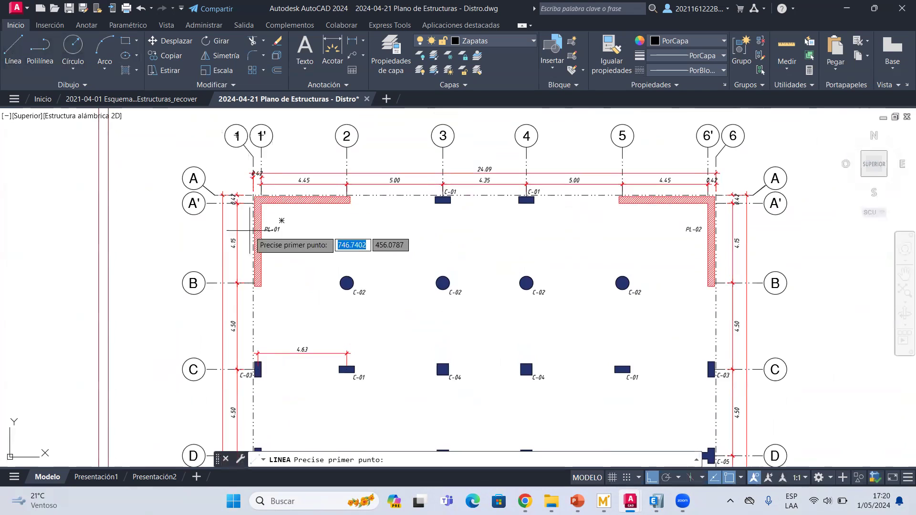
scroll(249, 343, "up", 2)
middle_click_drag(254, 342, 245, 289)
scroll(245, 305, "up", 1)
left_click(255, 334)
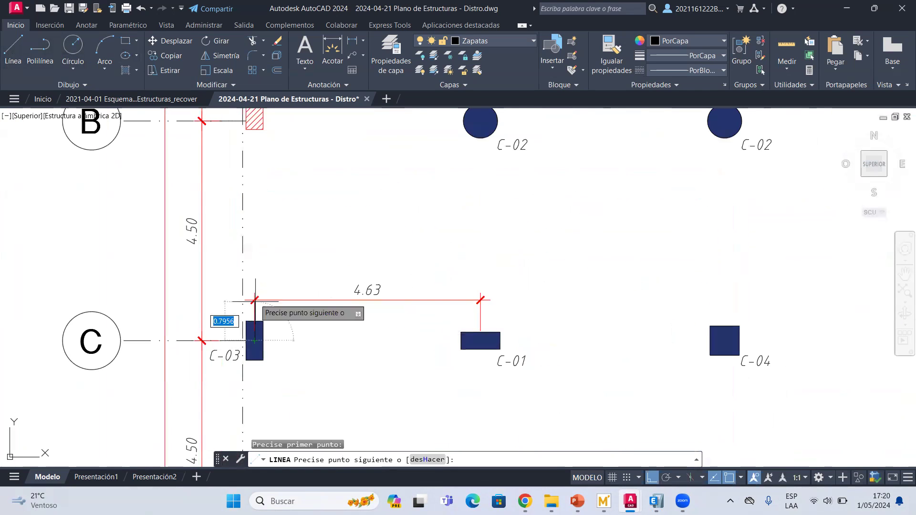
scroll(253, 277, "down", 1)
scroll(263, 367, "down", 3)
middle_click_drag(262, 371, 264, 241)
middle_click_drag(261, 308, 260, 253)
middle_click_drag(276, 219, 269, 346)
middle_click_drag(258, 171, 264, 243)
scroll(263, 245, "up", 1)
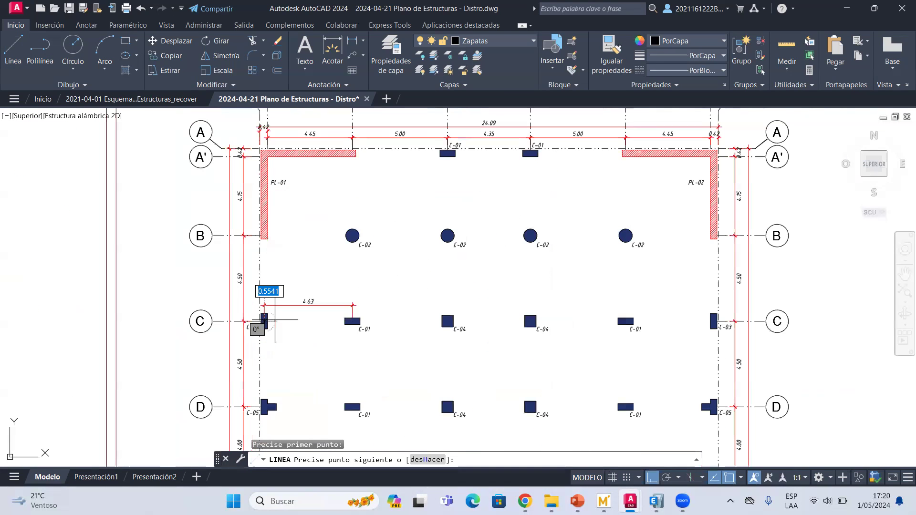
key("Escape")
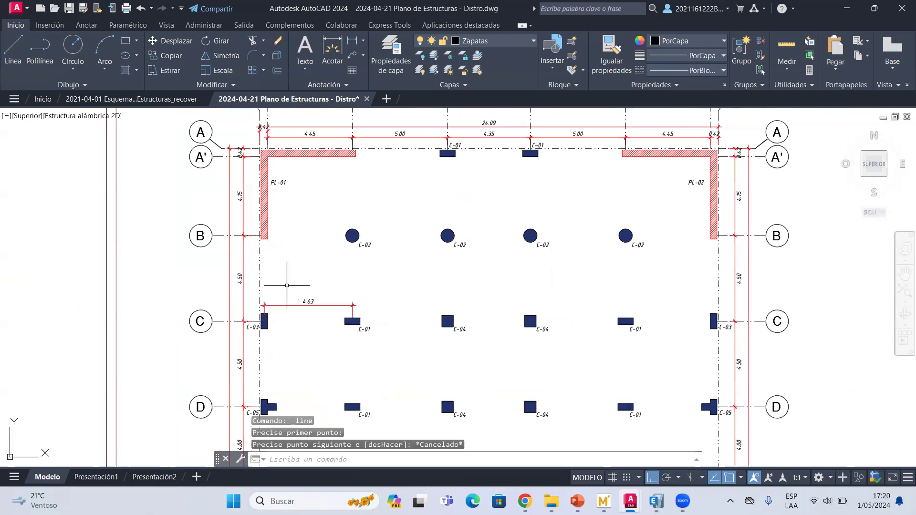
Switch from the foundation plan to the ETABS model and unlock the model for editing
middle_click_drag(296, 276, 274, 339)
middle_click_drag(367, 385, 368, 358)
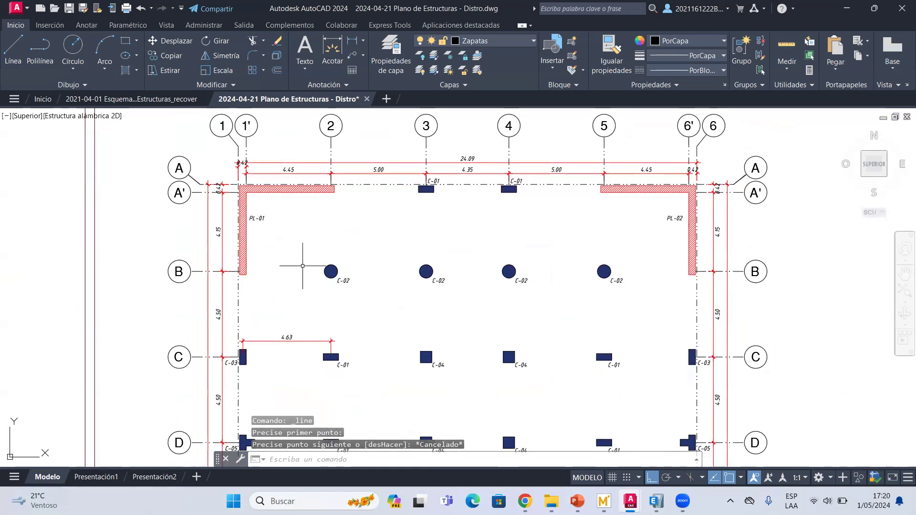
left_click(657, 501)
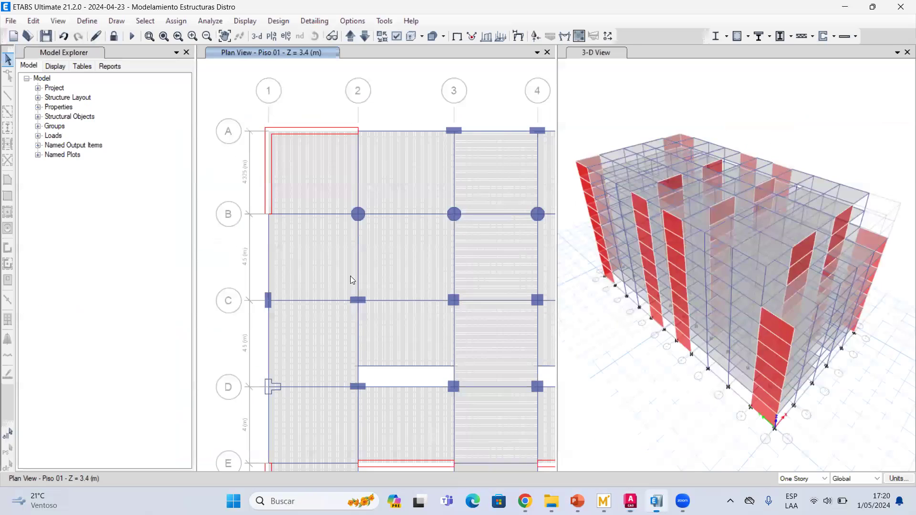
middle_click_drag(312, 289, 295, 291)
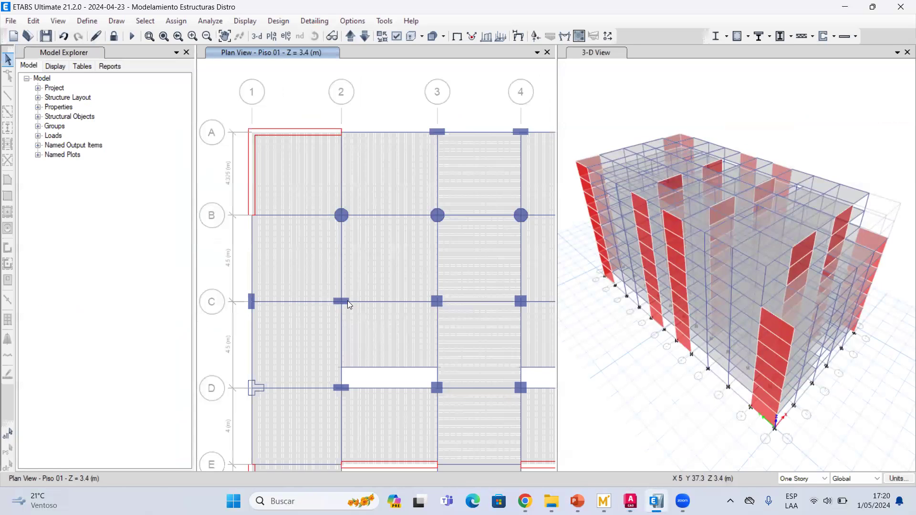
left_click(601, 122)
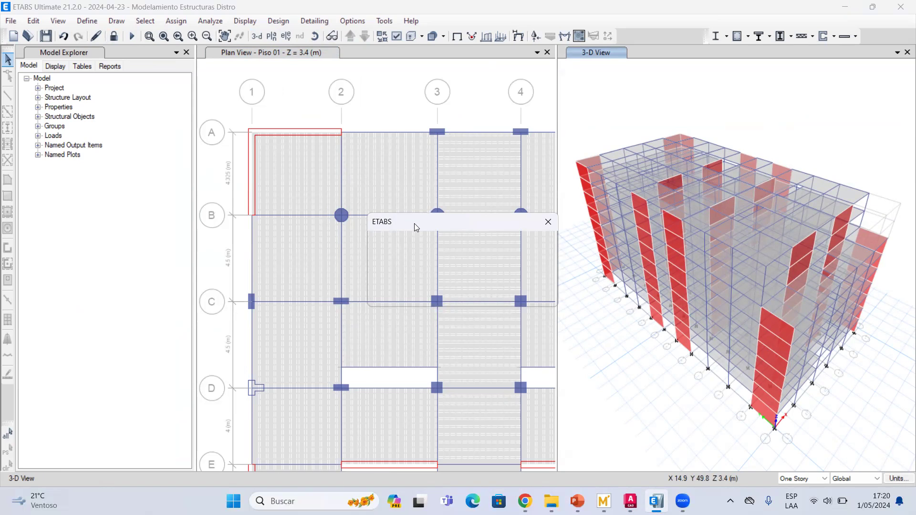
left_click(439, 280)
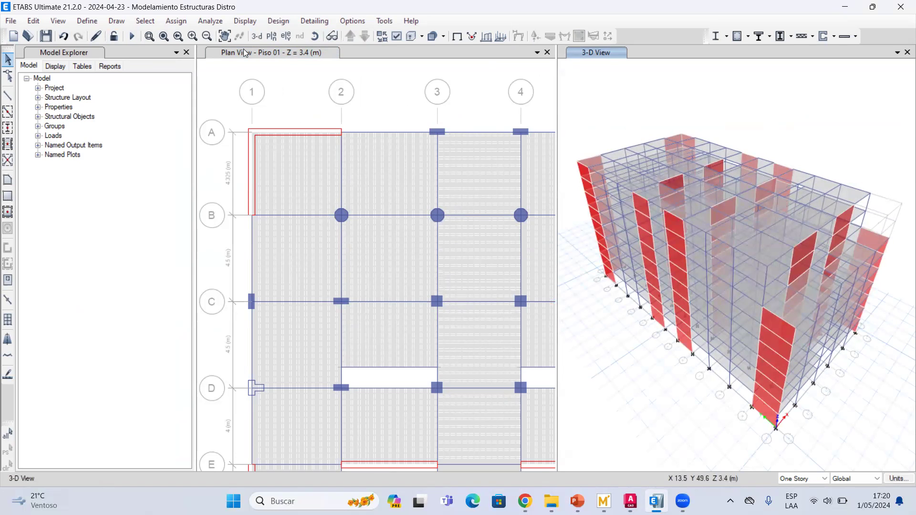
Replace the 3-D view with the elevation view of grid line C
left_click(286, 35)
left_click_drag(368, 239, 368, 276)
left_click(368, 302)
left_click(504, 398)
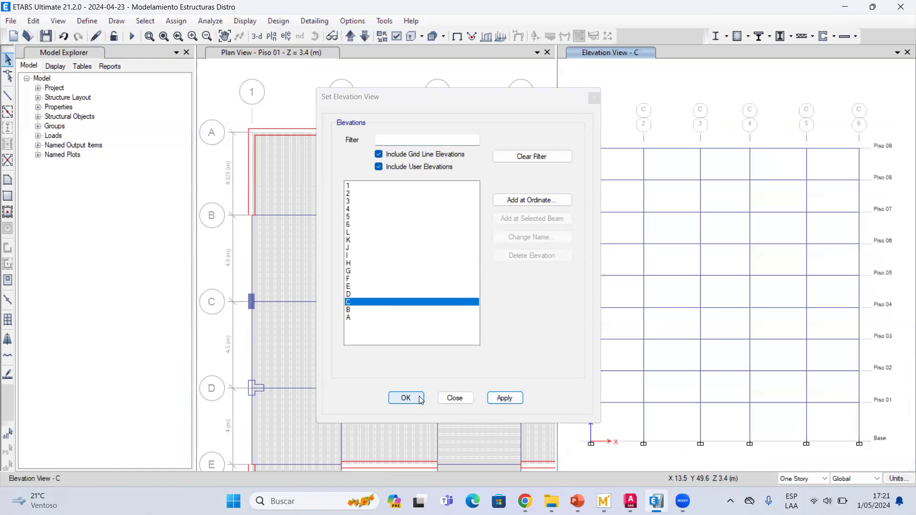
left_click(406, 398)
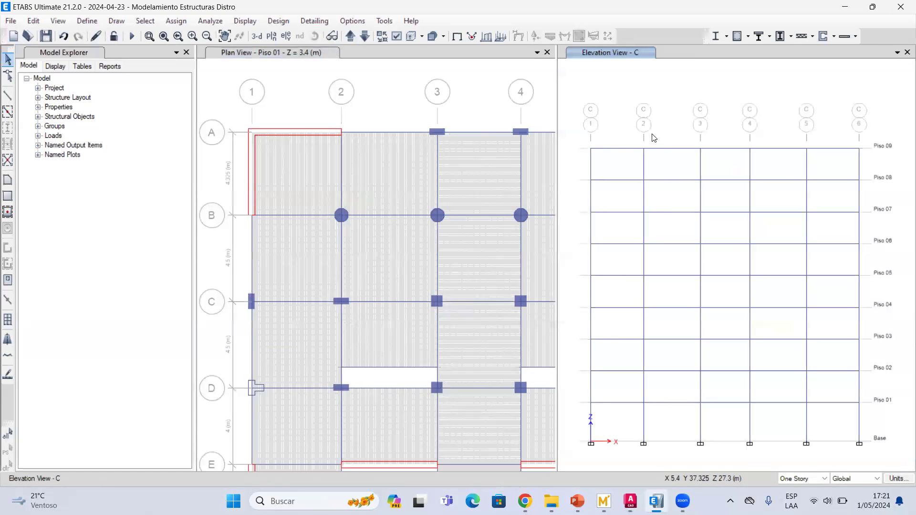
scroll(650, 307, "up", 1)
scroll(624, 337, "down", 1)
middle_click_drag(613, 359, 626, 355)
Check columns C-03 and C-01 on axis C in the AutoCAD foundation plan and return to the ETABS elevation
left_click(629, 501)
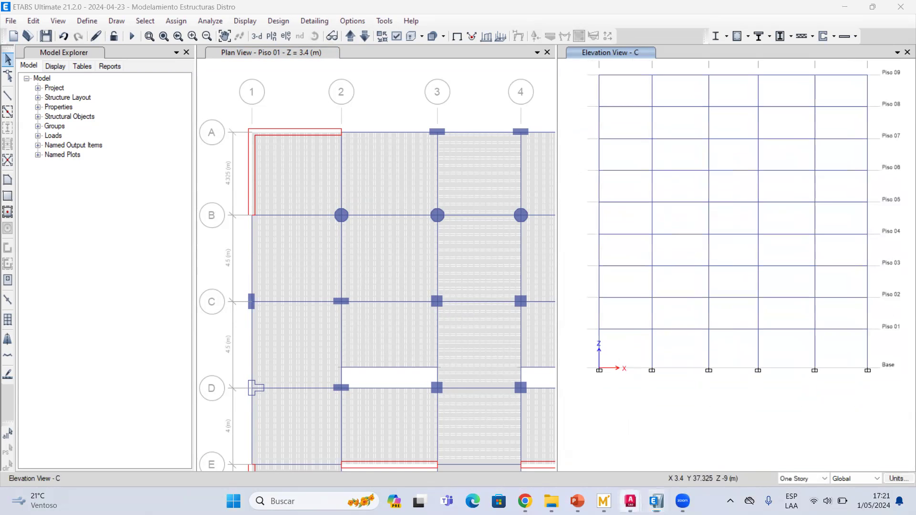
left_click(637, 432)
scroll(358, 303, "up", 4)
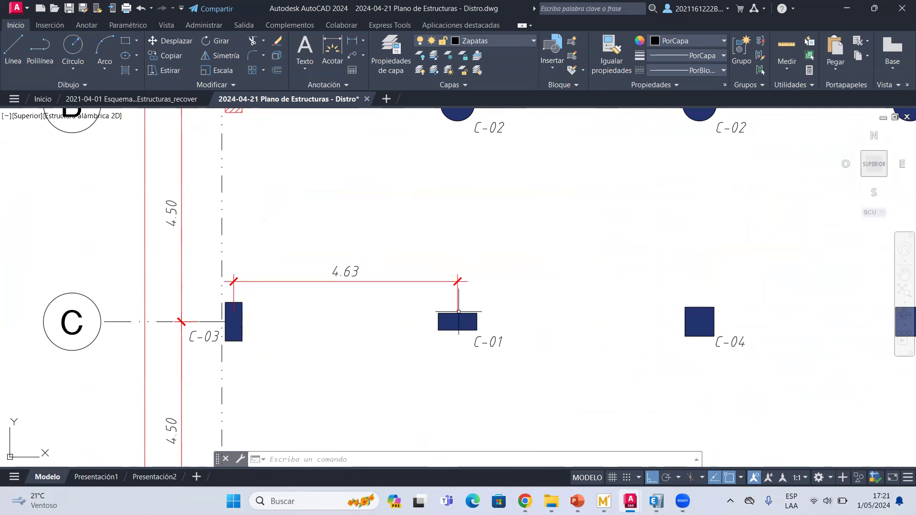
left_click(644, 444)
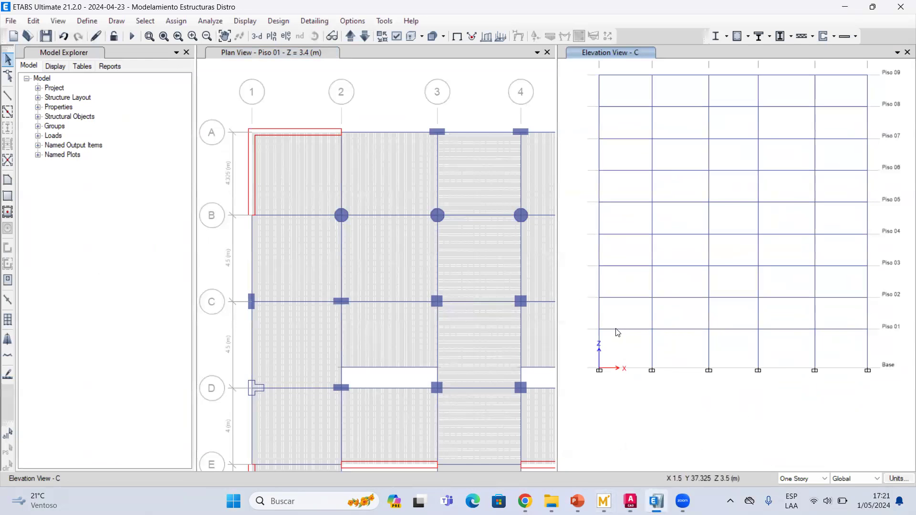
middle_click_drag(688, 310, 680, 345)
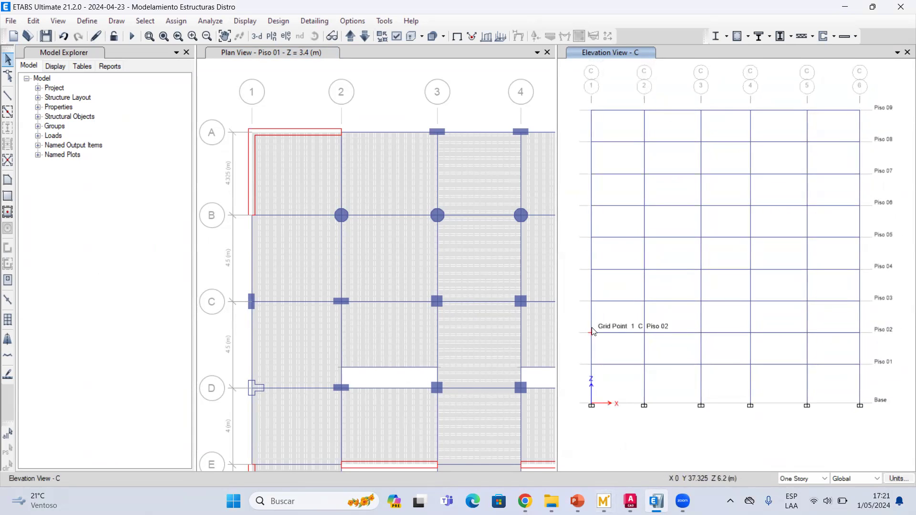
Inspect the column information of the Piso 01 column on axis 3 and the Piso 02 column on axis 4 in elevation C
right_click(702, 384)
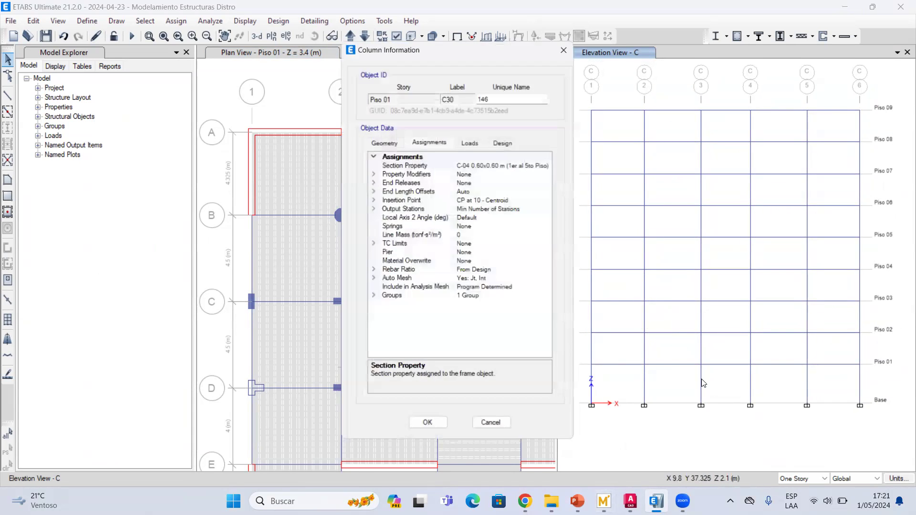
left_click(475, 165)
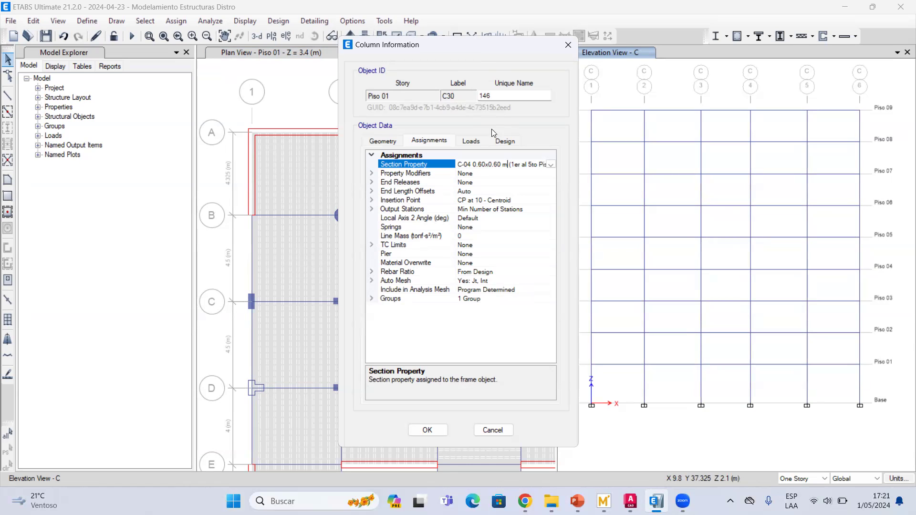
left_click(568, 45)
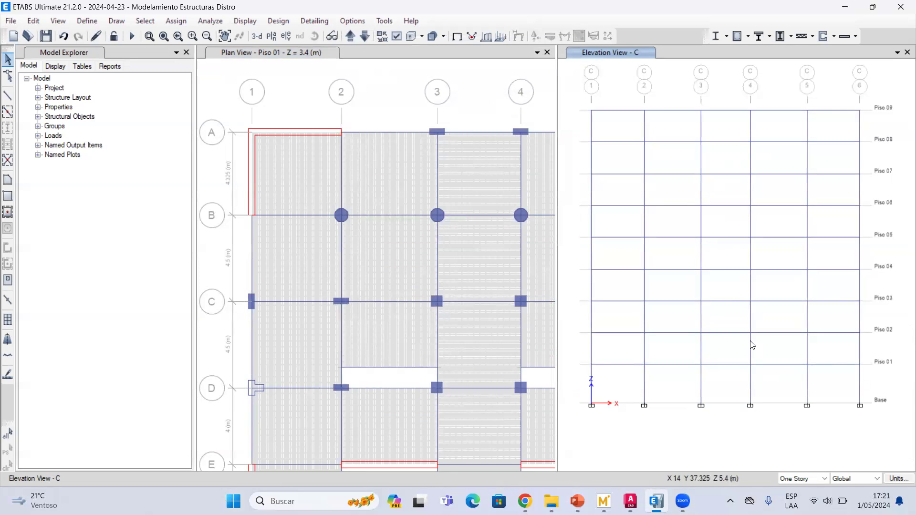
middle_click_drag(752, 345, 748, 358)
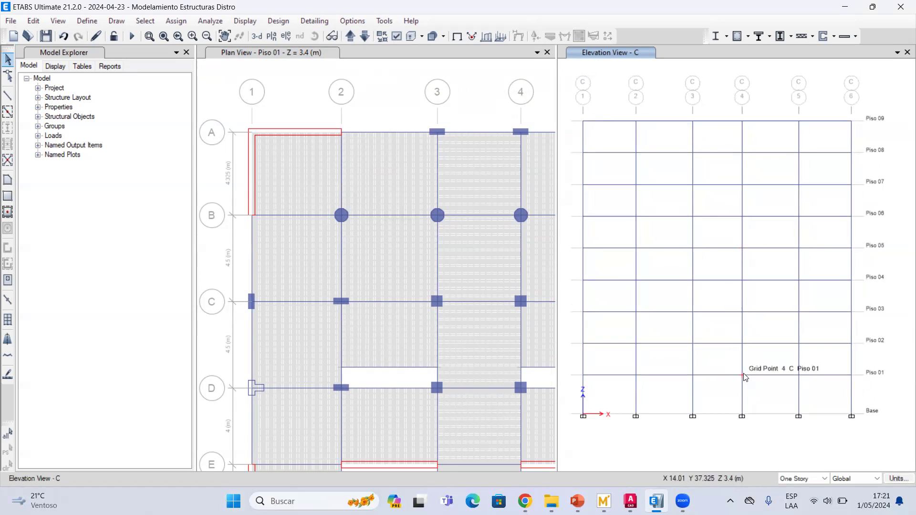
right_click(742, 368)
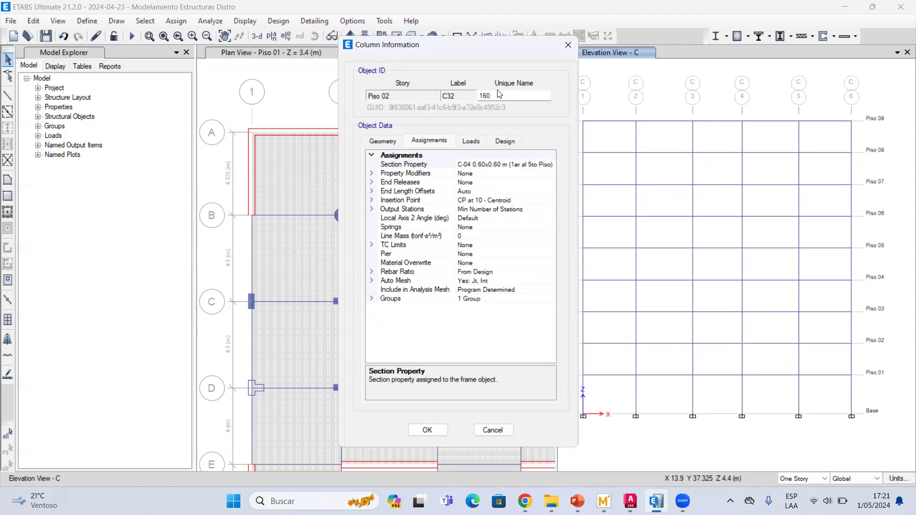
left_click(568, 46)
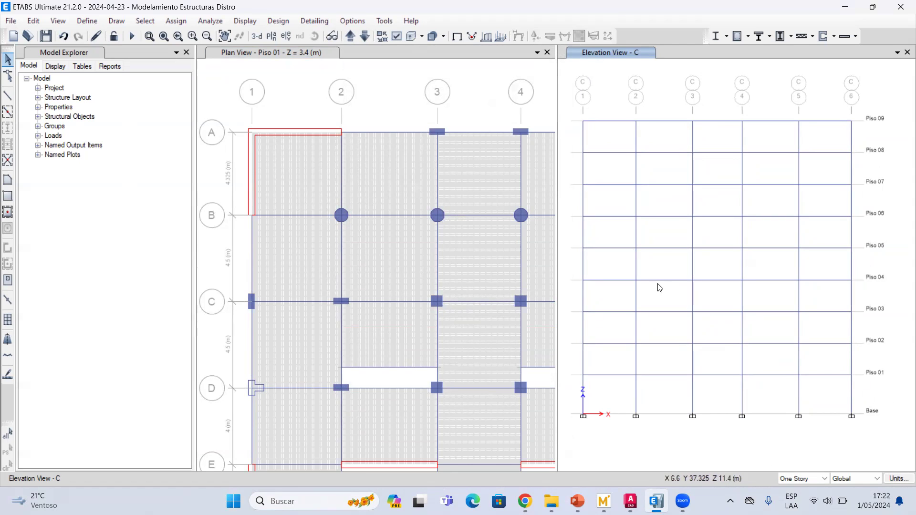
Inspect the unique name and section assignment of the Piso 01 column at axes 1-C
middle_click_drag(603, 370, 602, 371)
middle_click_drag(608, 313, 613, 320)
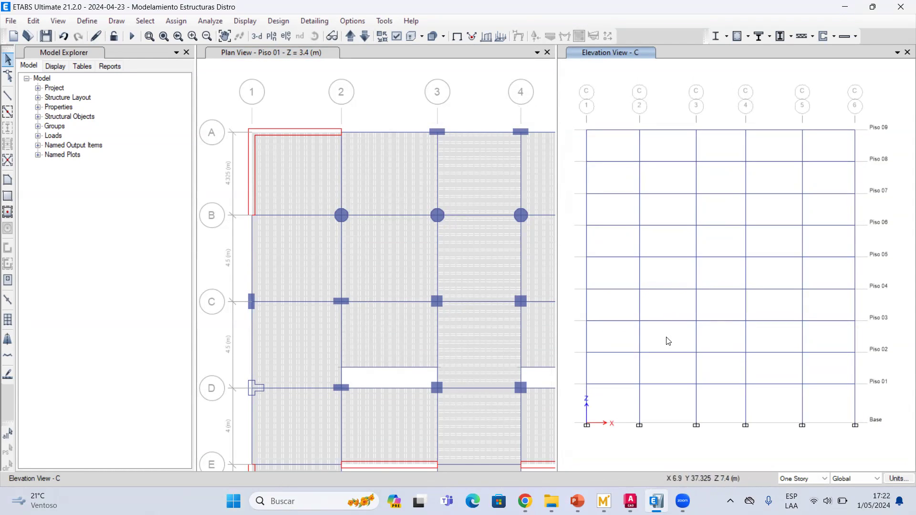
middle_click_drag(628, 375, 631, 368)
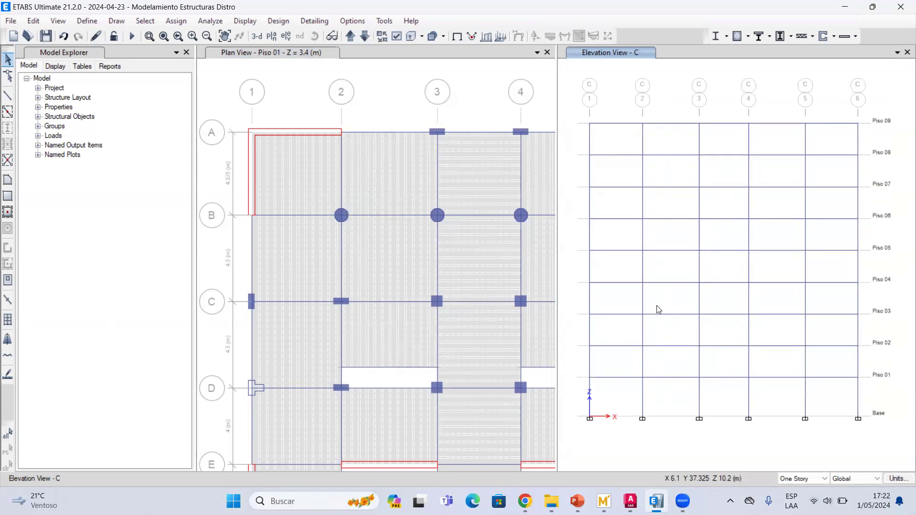
middle_click_drag(651, 327, 650, 315)
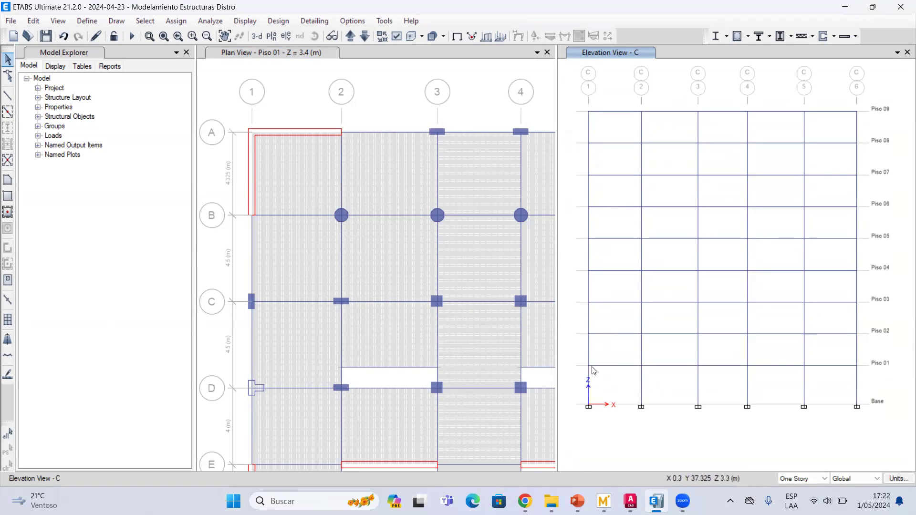
right_click(588, 379)
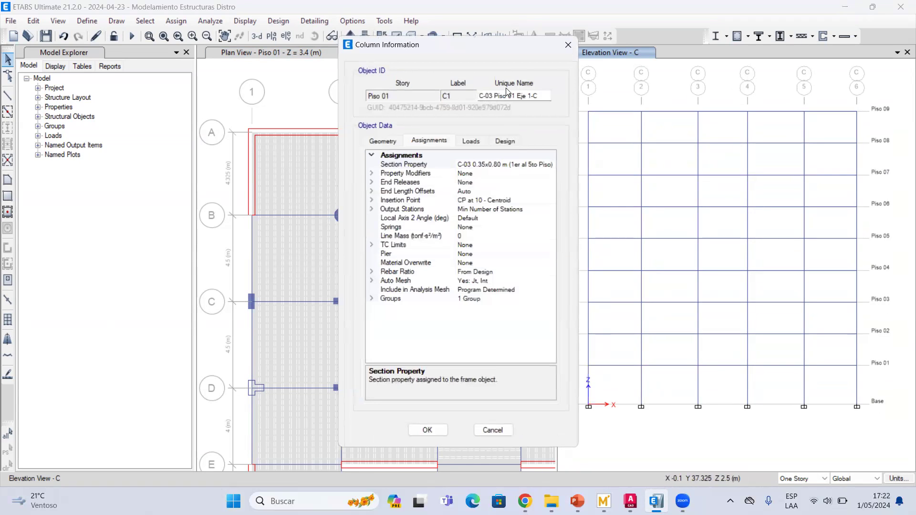
left_click_drag(483, 97, 556, 95)
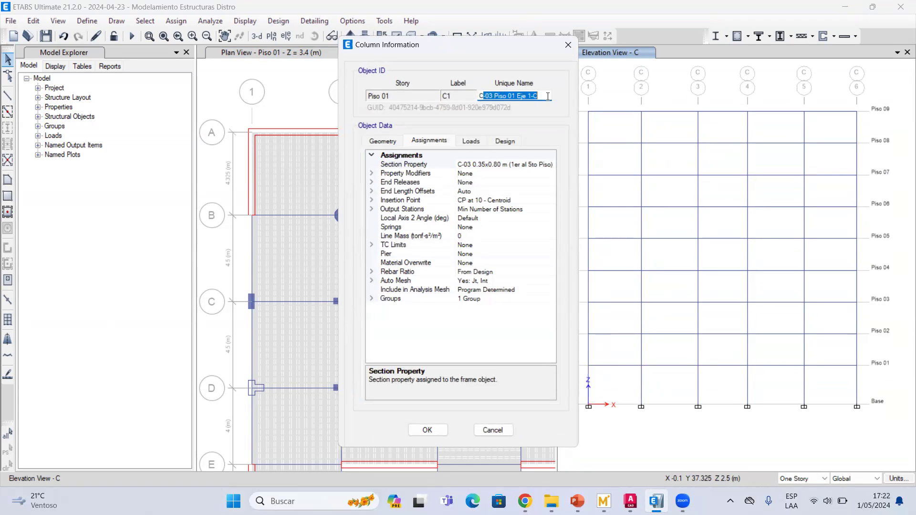
left_click(548, 96)
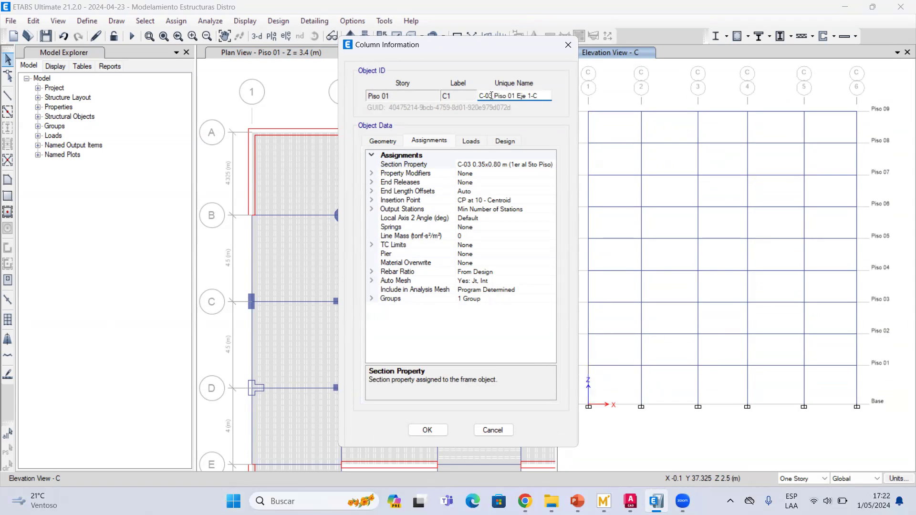
left_click_drag(497, 96, 516, 98)
left_click(527, 95)
left_click(566, 46)
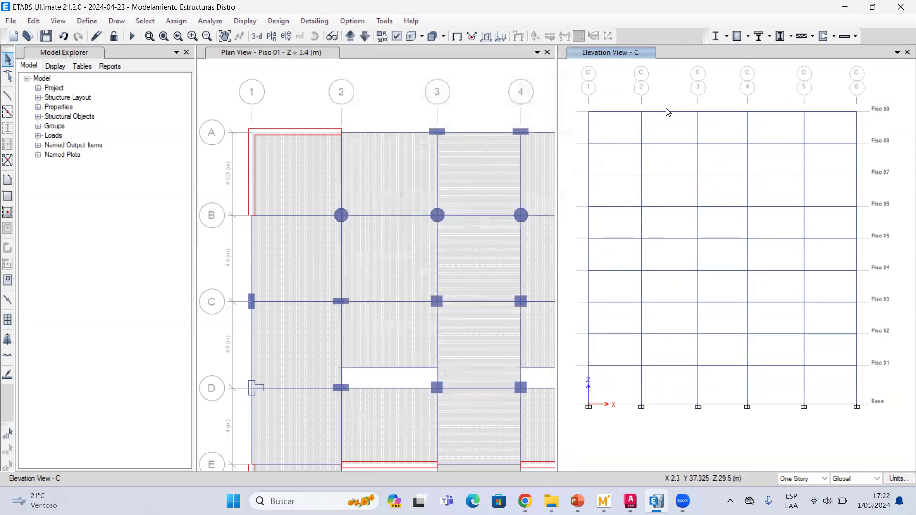
Inspect the column information of the Piso 01 column at axes 2-C, comparing it with C-01 in the AutoCAD foundation plan
right_click(644, 385)
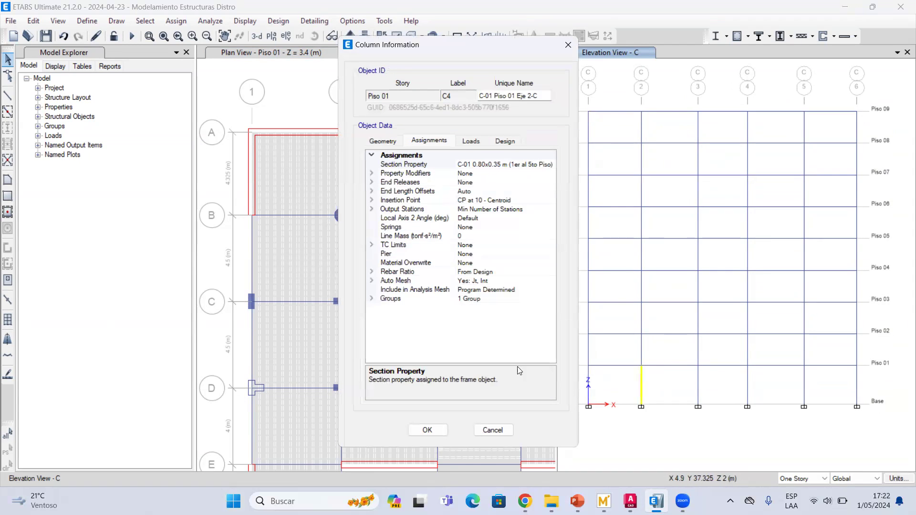
mouse_move(630, 501)
left_click(688, 449)
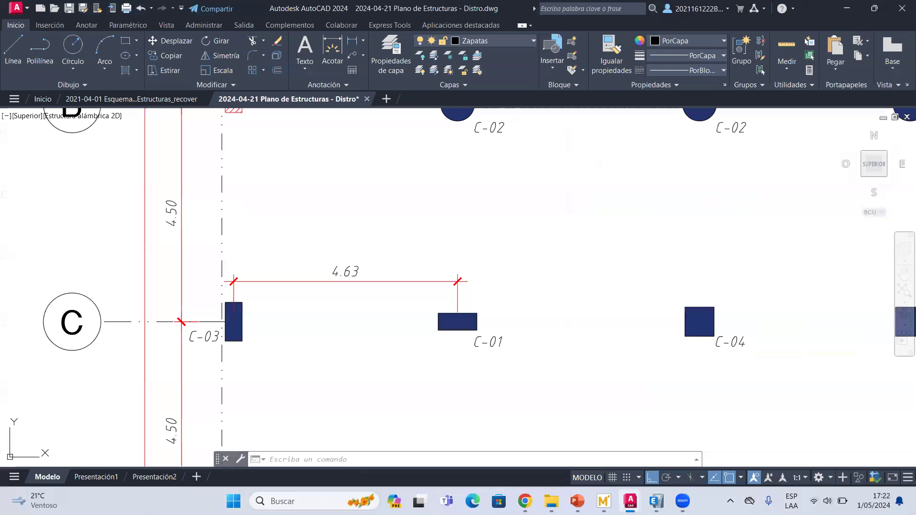
key("alt+Tab")
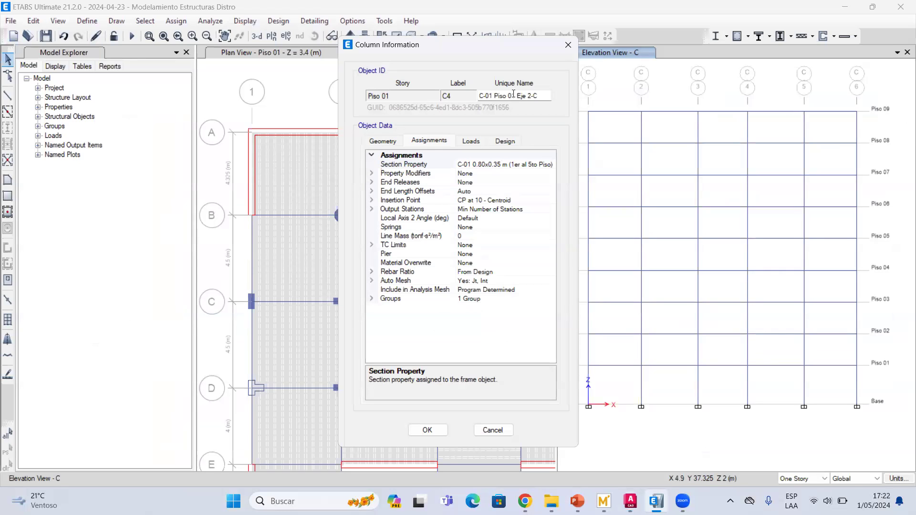
left_click(562, 49)
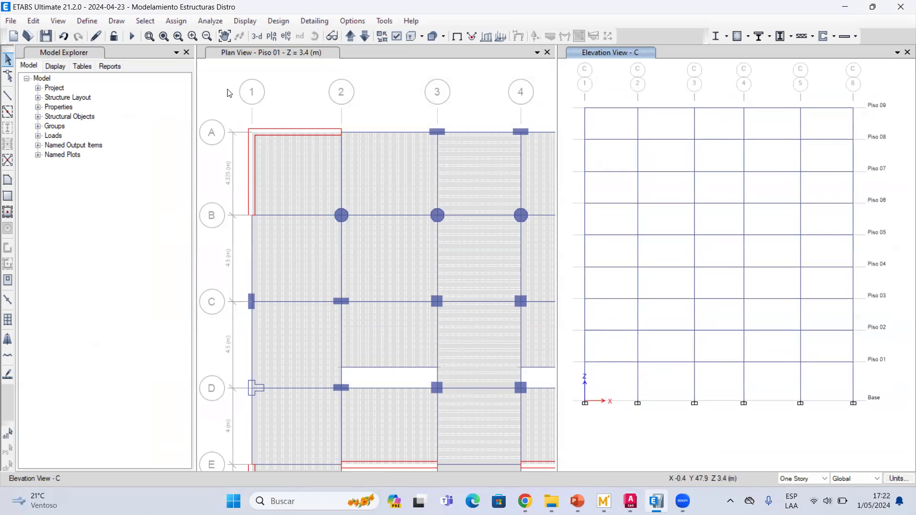
Run the structural analysis of the unlocked ETABS model
left_click(135, 35)
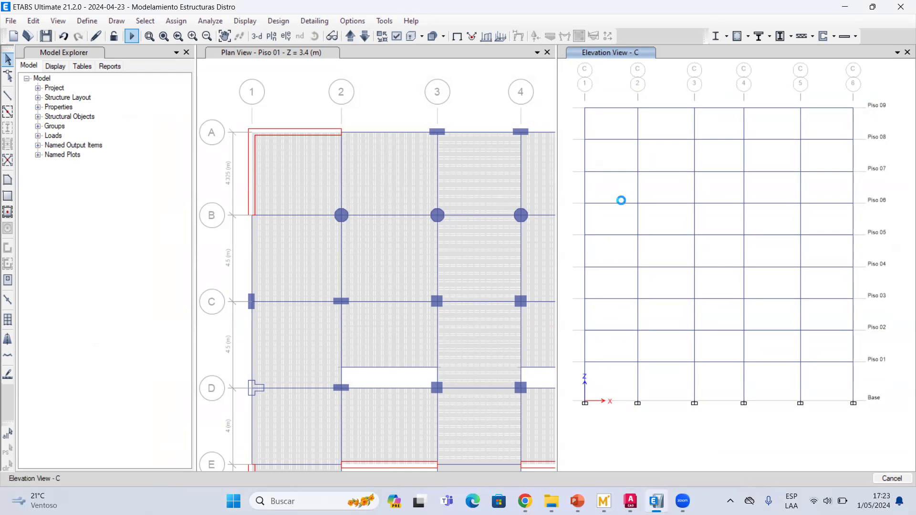
Switch to the Mathcad worksheet, review the dead and live load inputs of columns 01 and 02, and save the worksheet
left_click(603, 501)
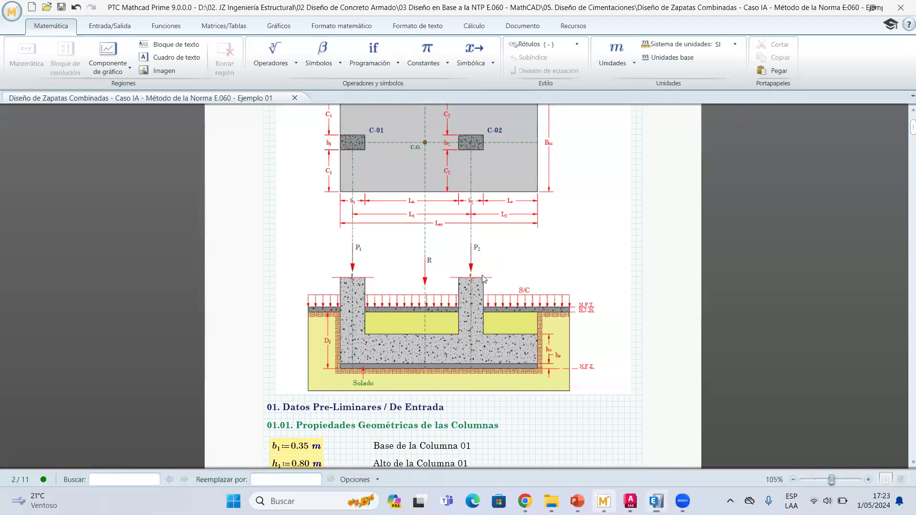
scroll(485, 262, "down", 3)
scroll(485, 262, "down", 15)
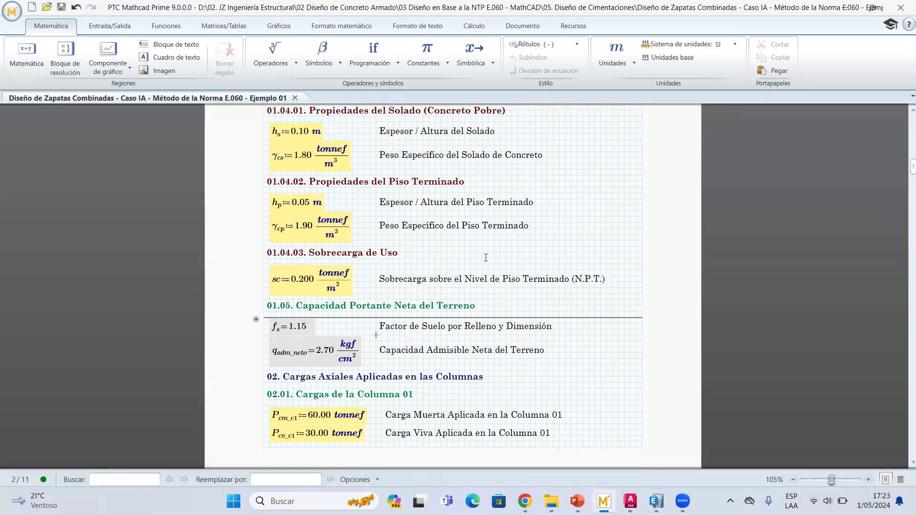
scroll(460, 254, "down", 5)
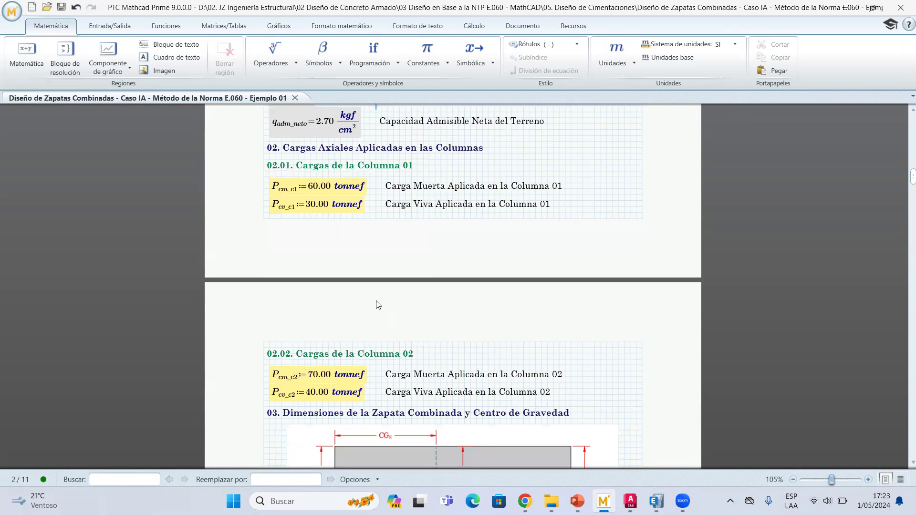
scroll(389, 244, "up", 1)
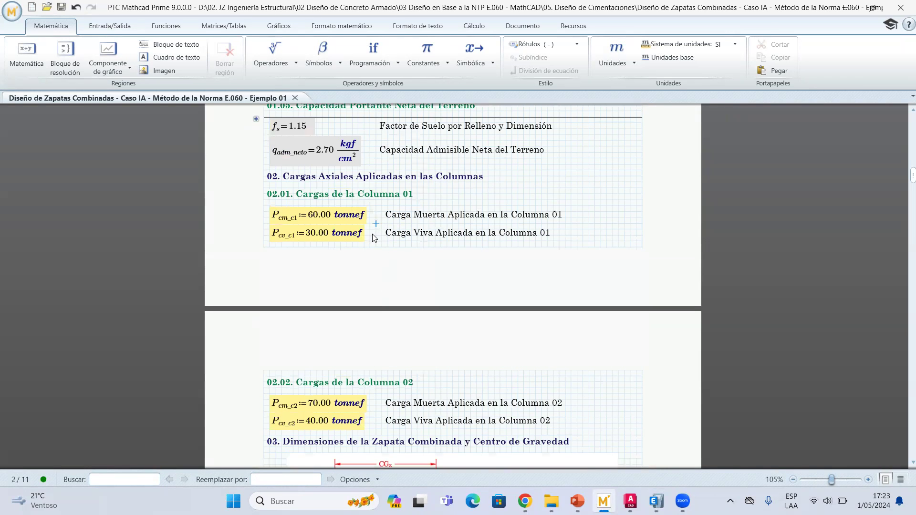
scroll(393, 246, "down", 2)
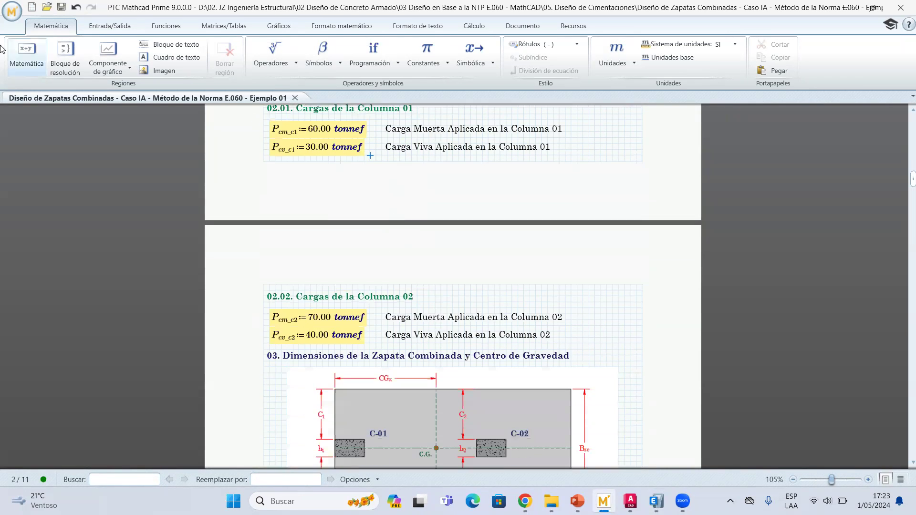
left_click(61, 7)
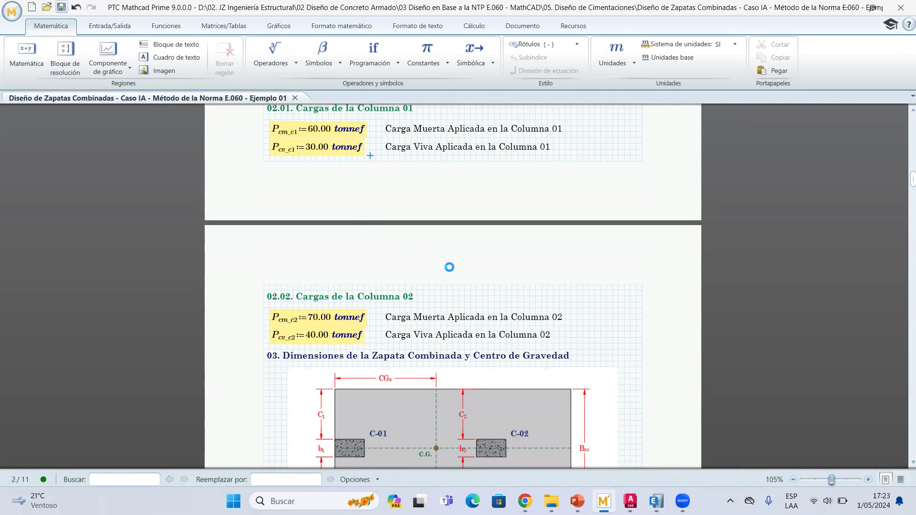
Review the Column 02 loads and the combined footing dimension diagram, then save the worksheet and return to ETABS
scroll(439, 274, "up", 1)
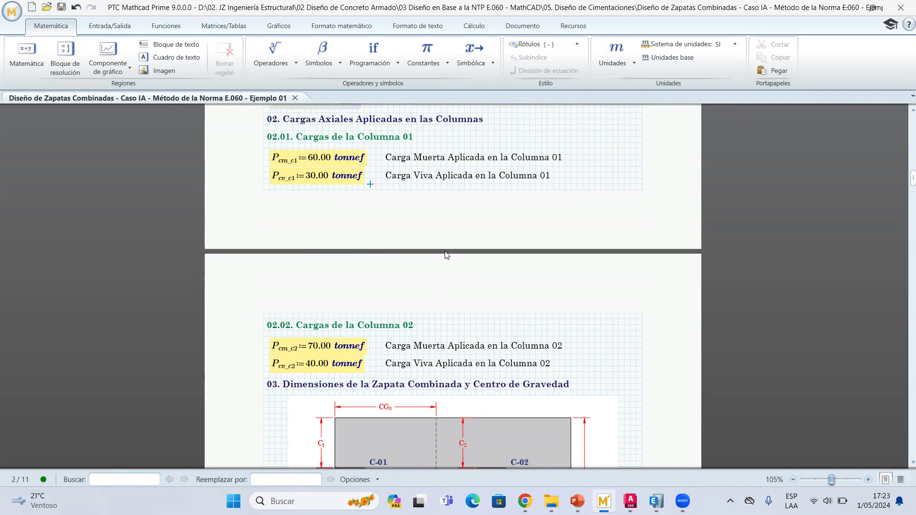
scroll(439, 274, "down", 2)
scroll(439, 274, "down", 2)
left_click(376, 252)
scroll(369, 250, "down", 4)
left_click(281, 226)
scroll(351, 258, "up", 3)
left_click(380, 218)
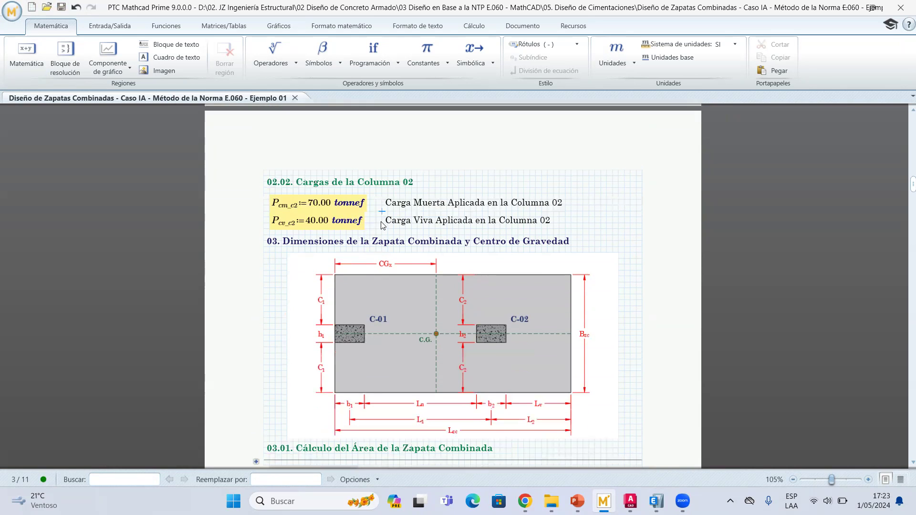
left_click(383, 222)
left_click(61, 7)
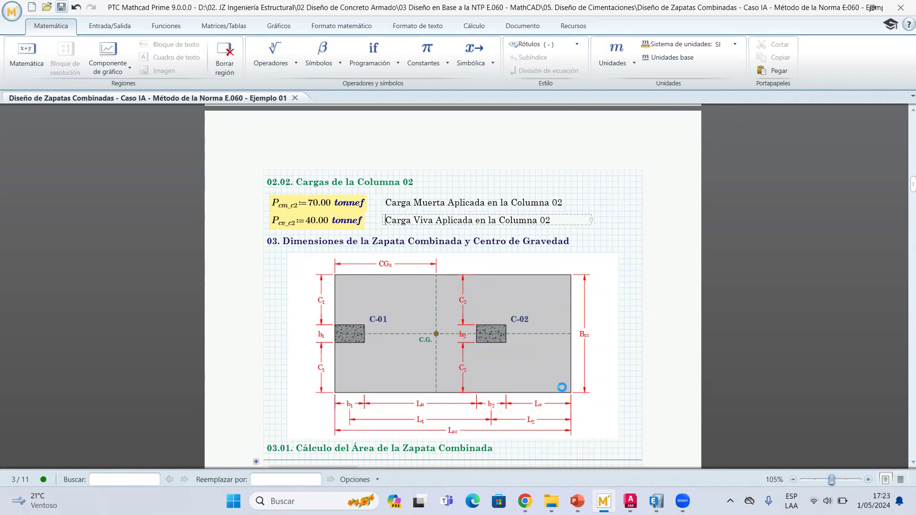
left_click(657, 501)
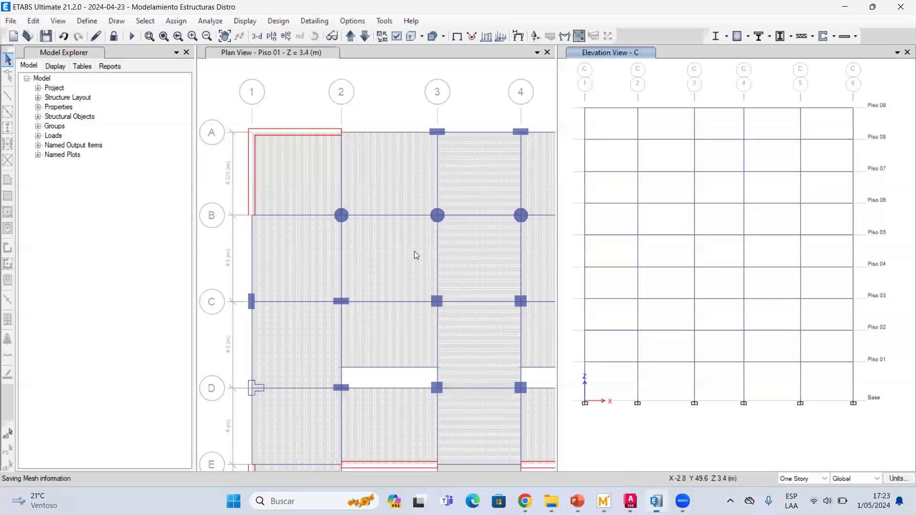
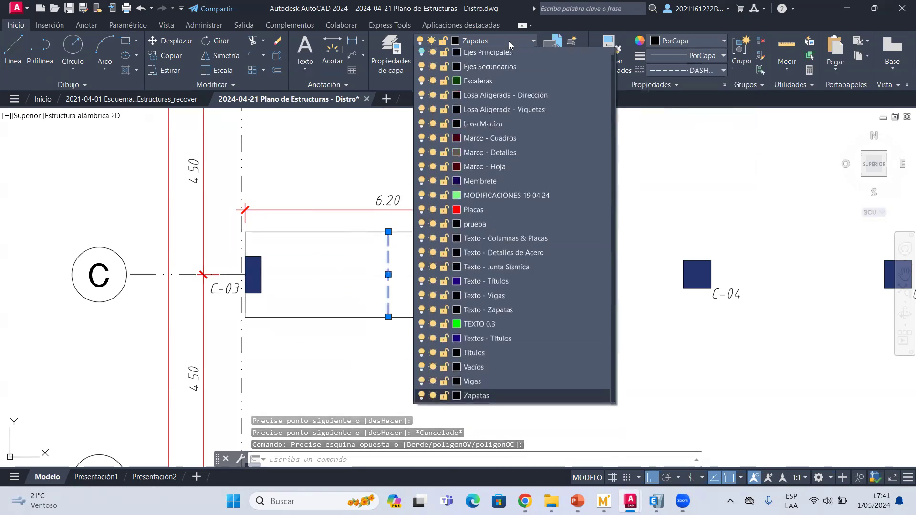
Set the colour of the dashed midline of the combined footing on axis C to 19,103,52
left_click(691, 41)
left_click(738, 82)
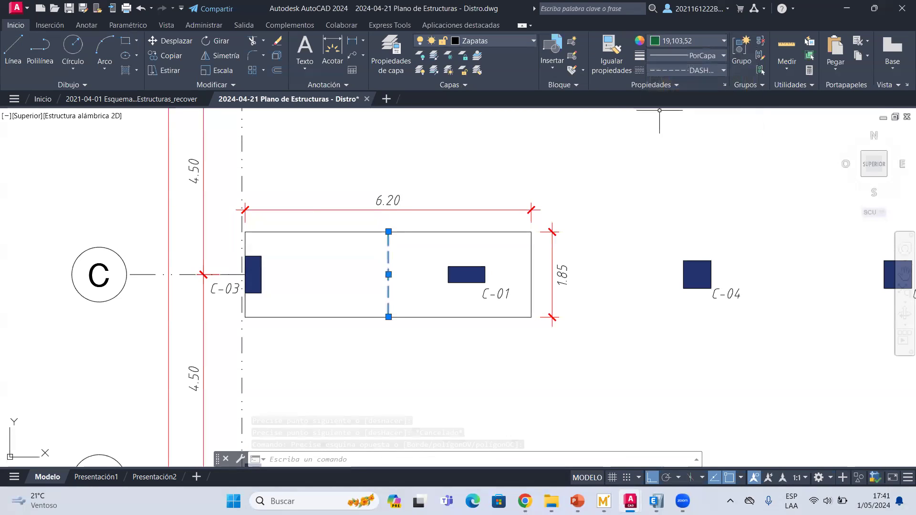
key("Escape")
Reduce the linetype scale of the footing's dashed midline so its dashes are shorter
left_click(388, 250)
right_click(388, 250)
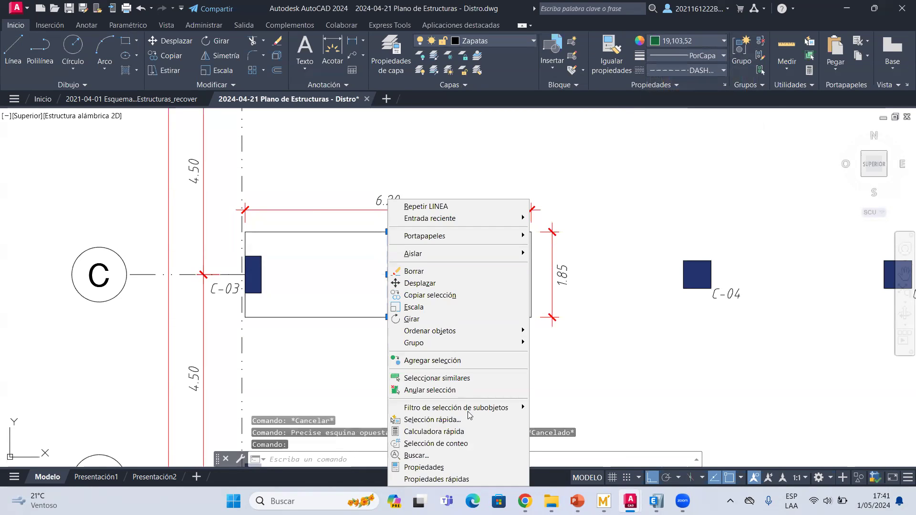
left_click(403, 467)
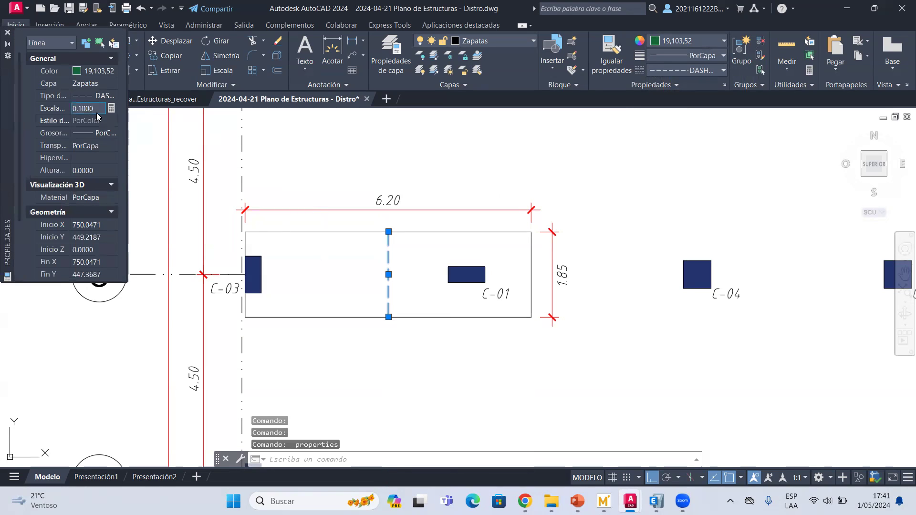
key("Return")
type("0.")
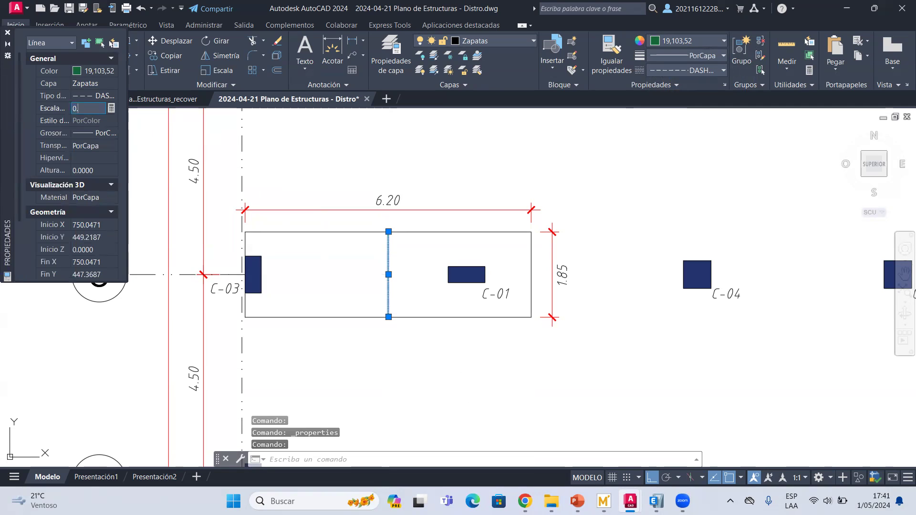
type("5")
key("Return")
left_click(7, 33)
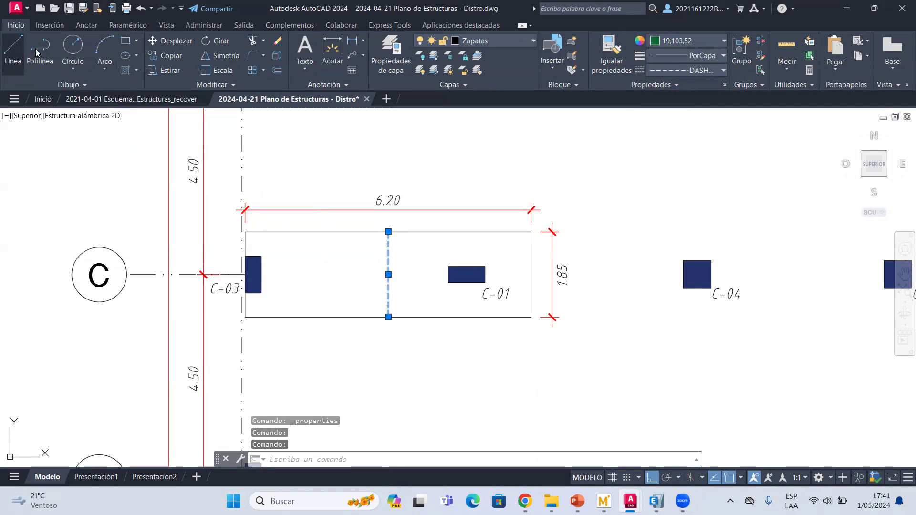
key("Escape")
middle_click_drag(366, 274, 364, 264)
key("Escape")
left_click(12, 57)
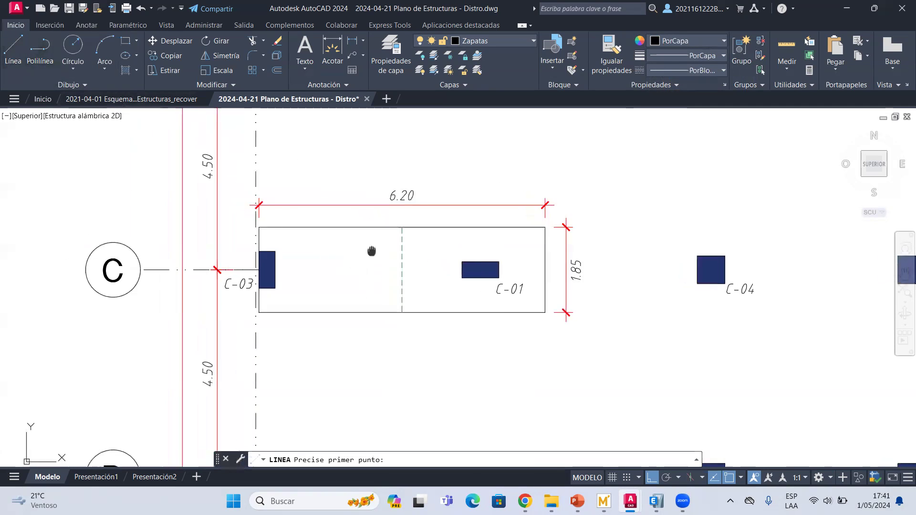
scroll(296, 267, "up", 3)
scroll(274, 257, "down", 2)
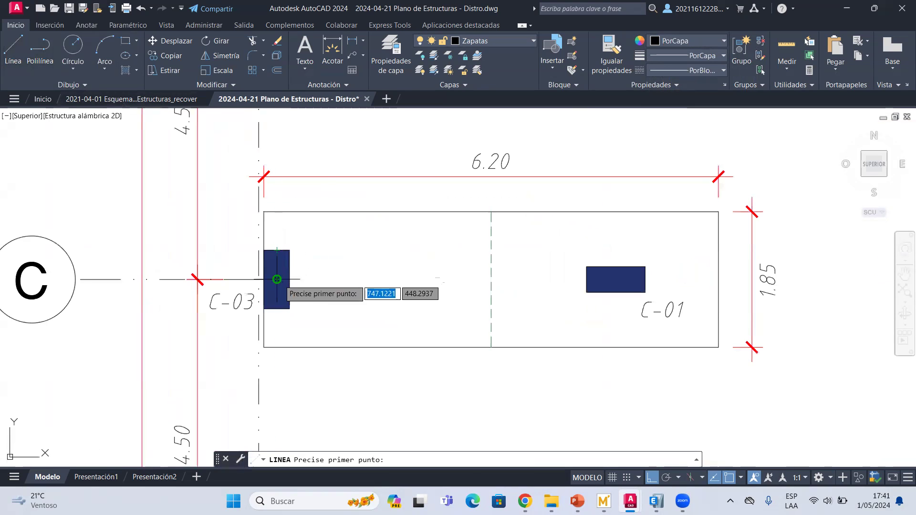
key("Escape")
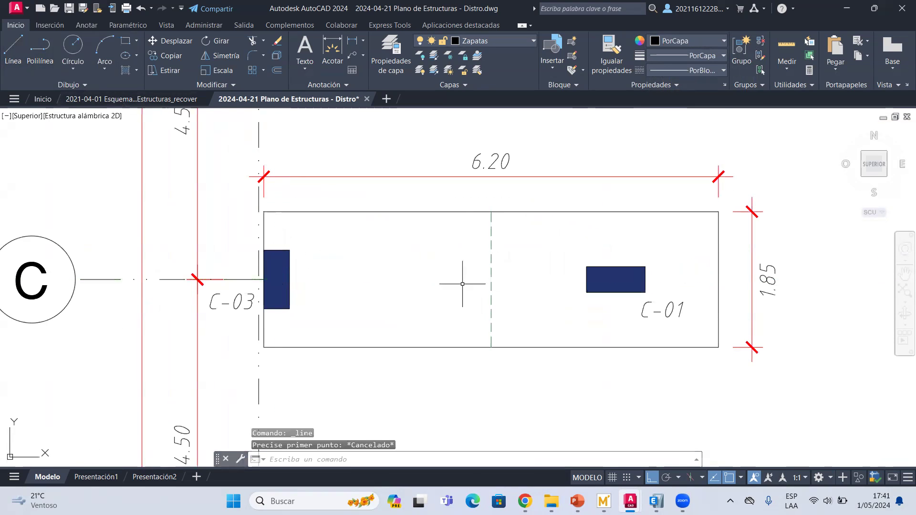
scroll(420, 262, "down", 4)
scroll(445, 238, "up", 4)
key("Escape")
left_click(481, 244)
left_click(370, 277)
key("Escape")
Draw a line from the centre of column C-03 to the centre of column C-01
left_click(13, 53)
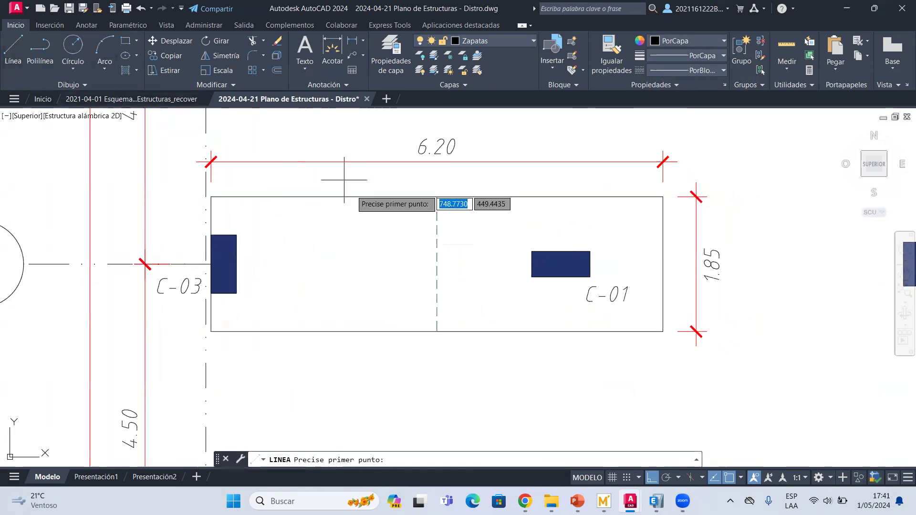
left_click(224, 264)
left_click(561, 264)
key("Escape")
left_click(418, 280)
left_click(365, 236)
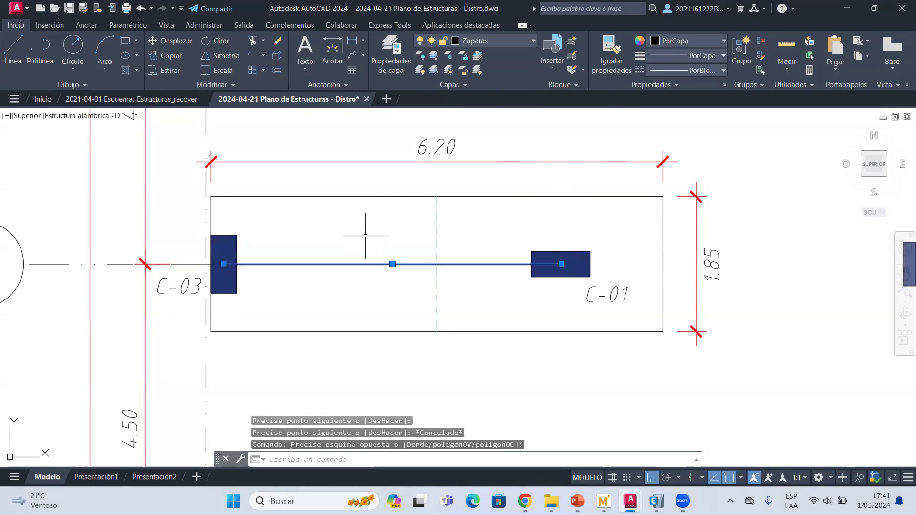
key("Escape")
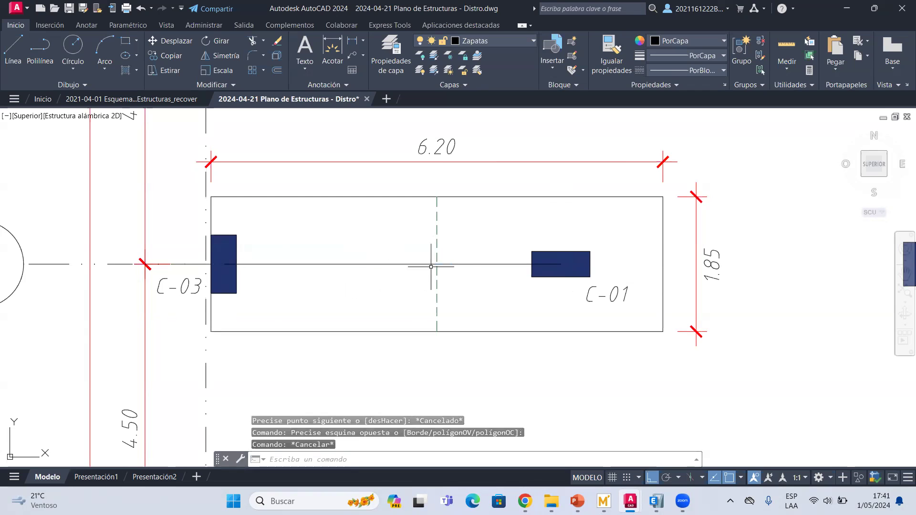
Delete the line joining the centres of columns C-03 and C-01
left_click(385, 267)
left_click(365, 252)
key("Delete")
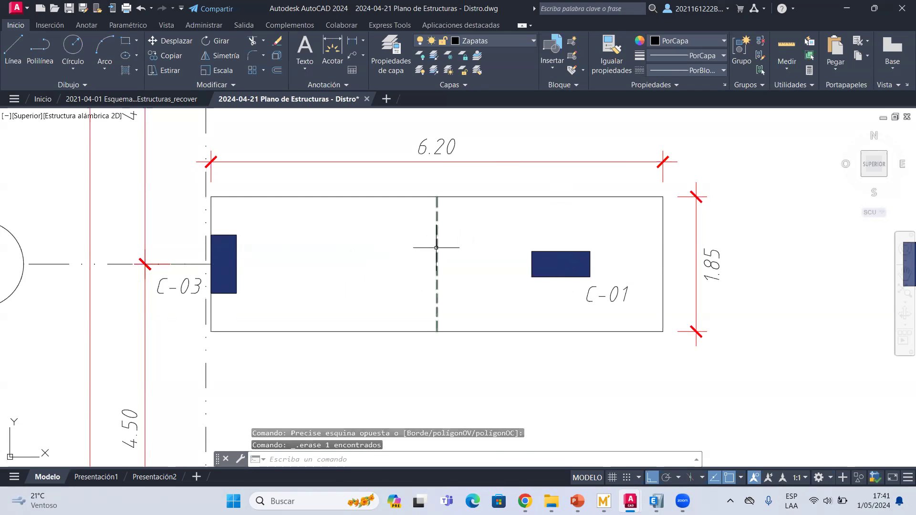
Save the structural plan drawing
left_click(436, 250)
key("Escape")
left_click(447, 245)
left_click(429, 255)
scroll(430, 256, "down", 2)
key("Escape")
scroll(429, 256, "up", 2)
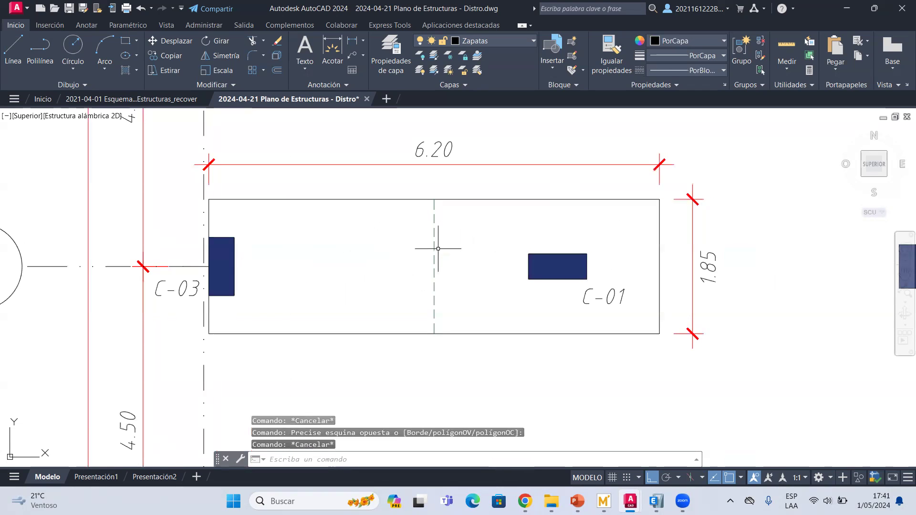
left_click(73, 12)
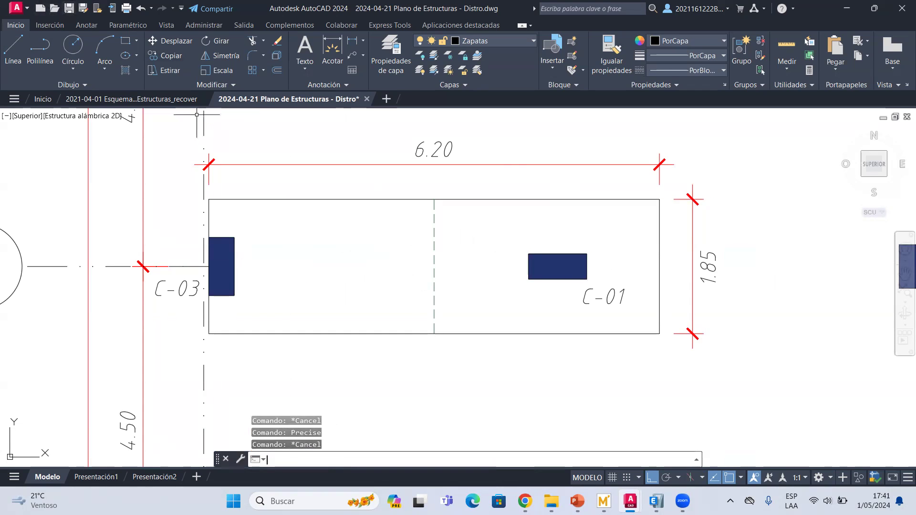
Copy the footing's dashed midline in place, using its midpoint as the base point
left_click(461, 223)
left_click(428, 216)
left_click(421, 209)
left_click(403, 186)
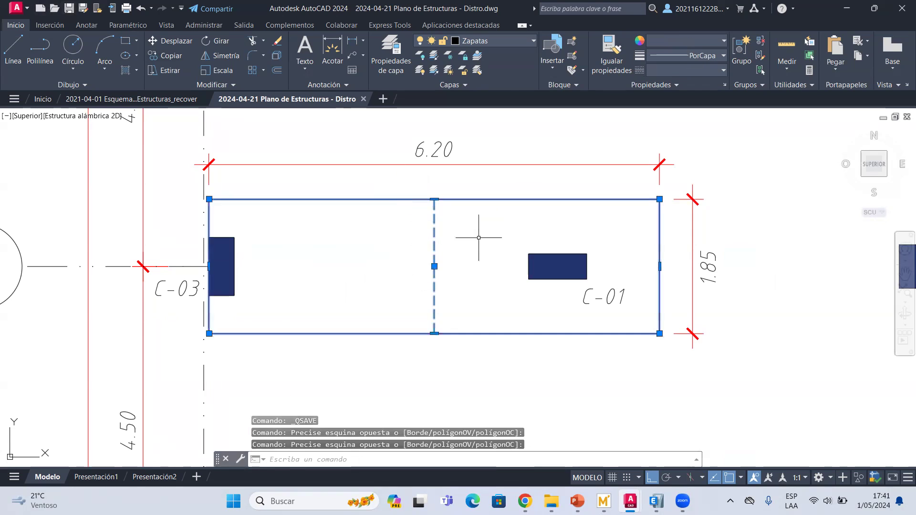
key("Escape")
left_click(458, 239)
left_click(424, 232)
left_click(167, 57)
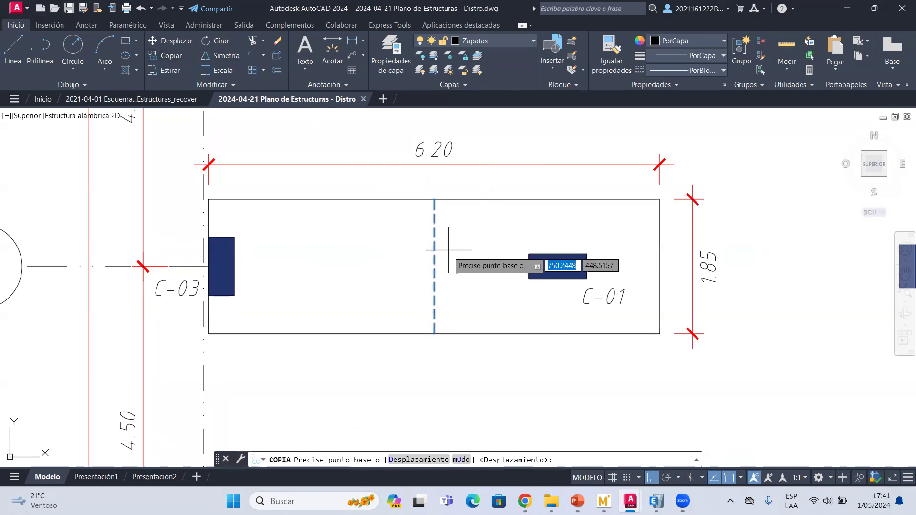
left_click(434, 267)
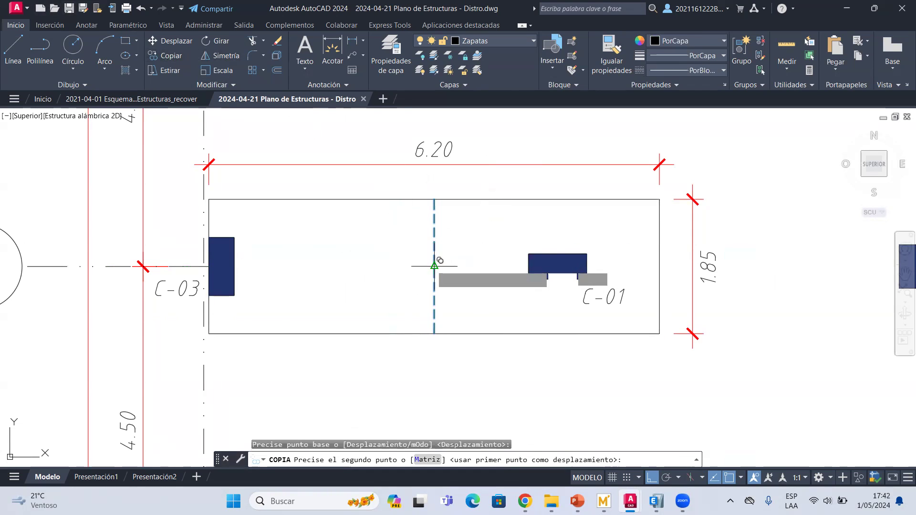
key("Escape")
Set the colour of the copied dashed midline to red
left_click(435, 237)
left_click(482, 282)
left_click(695, 40)
left_click(691, 92)
left_click(689, 41)
left_click(656, 156)
key("Escape")
scroll(426, 251, "down", 4)
scroll(423, 218, "up", 2)
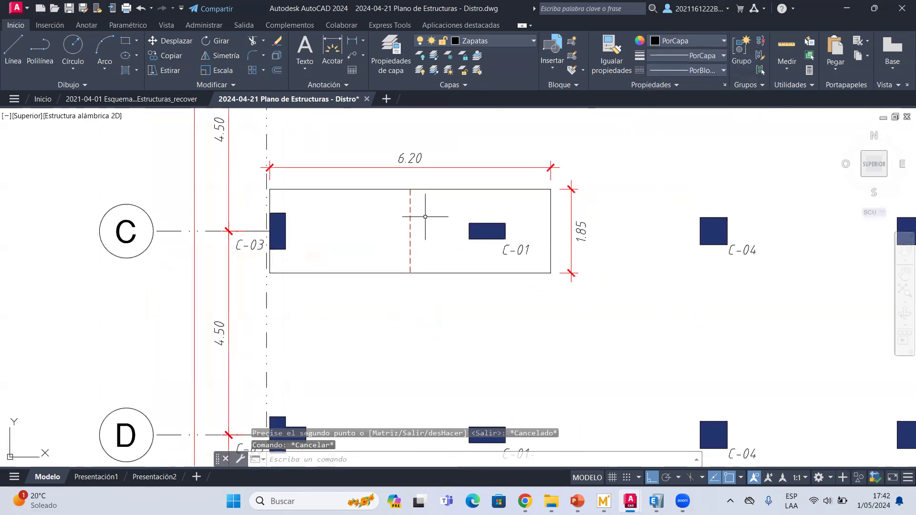
key("Escape")
Copy the combined footing with its columns, C-01 label and dashed midline straight down between axes C and D
left_click(248, 181)
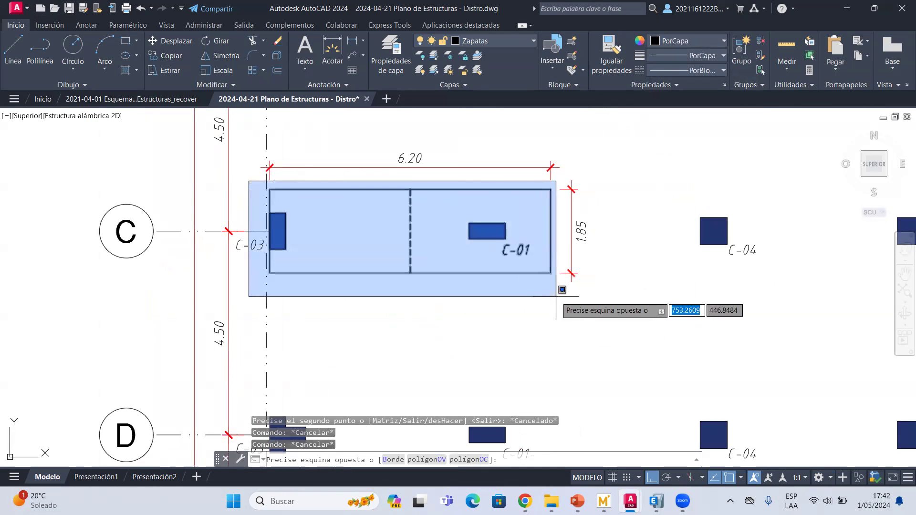
left_click(556, 296)
left_click(163, 55)
middle_click_drag(412, 177, 361, 123)
left_click(543, 262)
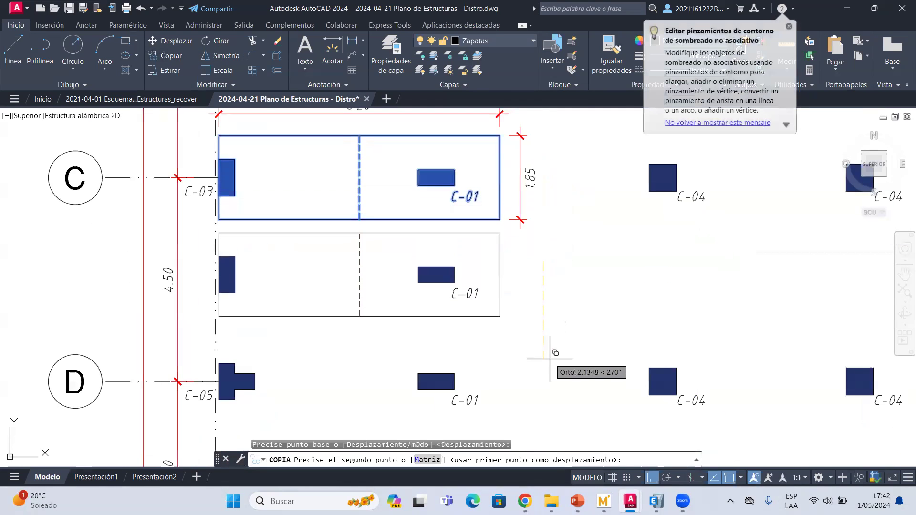
left_click(554, 369)
key("Escape")
key("Escape")
Stretch the right edge of the copied footing rectangle outward by 0.1
middle_click_drag(433, 291, 429, 249)
left_click(413, 219)
left_click(400, 198)
left_click(496, 247)
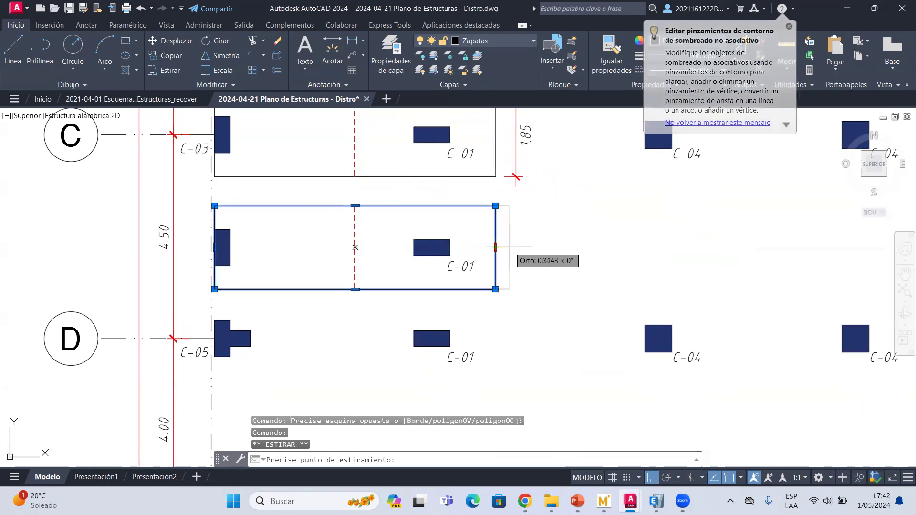
type("0.")
key("Return")
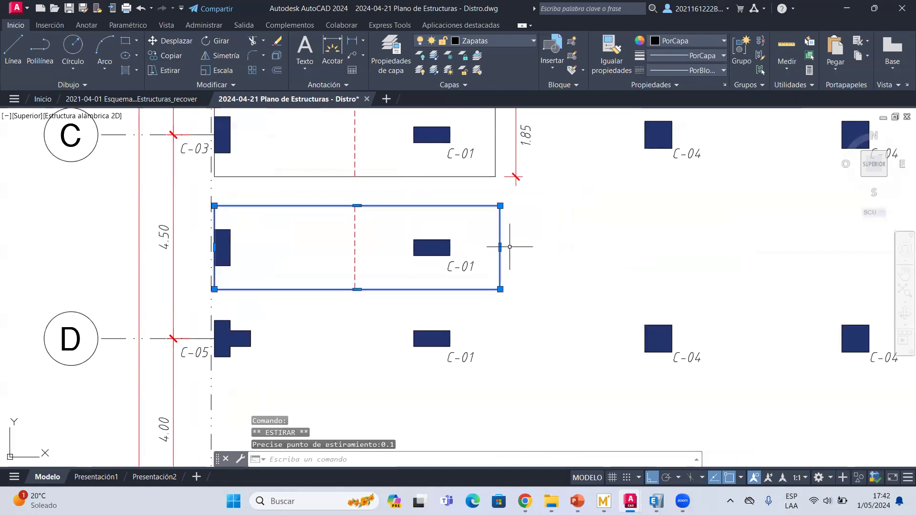
key("Escape")
Move the copied footing's green dashed centreline to the midpoint of the stretched rectangle's upper edge
left_click(405, 220)
left_click(376, 201)
scroll(356, 212, "up", 2)
key("Escape")
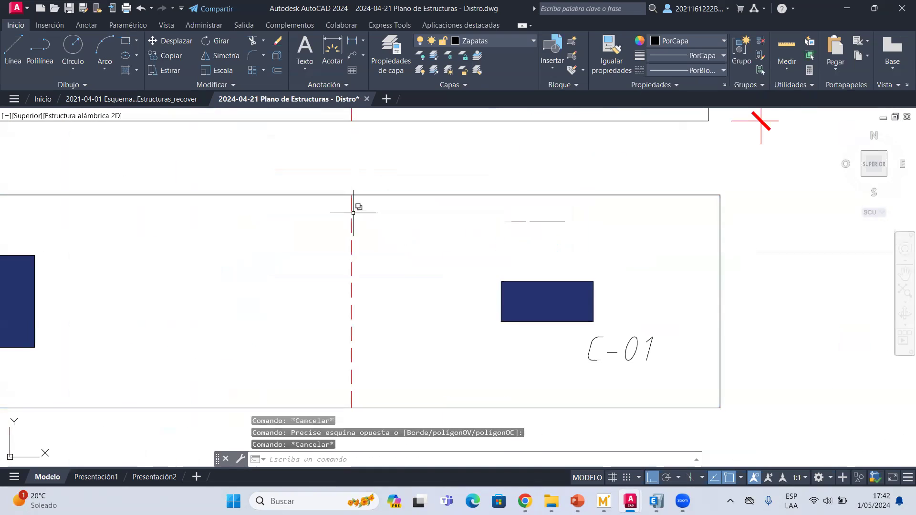
left_click(352, 214)
left_click(396, 268)
left_click(172, 41)
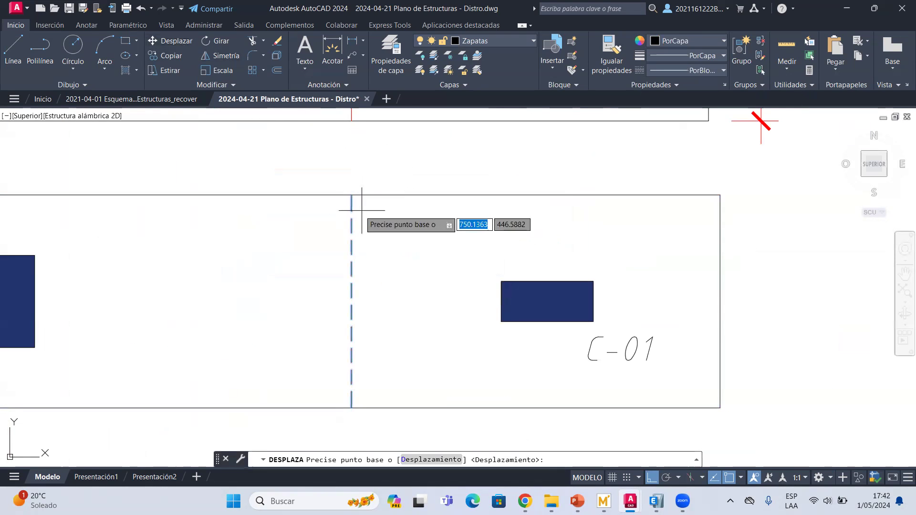
left_click(352, 195)
key("Escape")
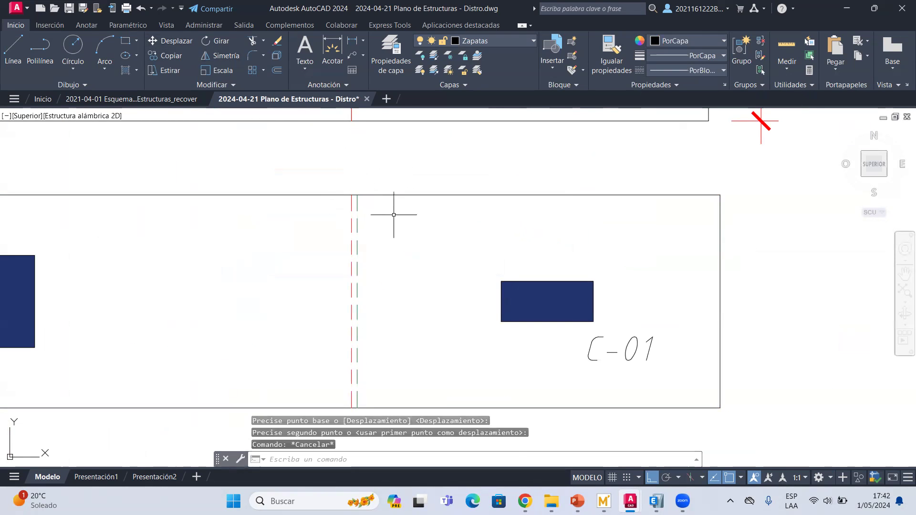
Inspect the green dashed line that marks the centre of the stretched footing copy
left_click(393, 213)
left_click(372, 195)
scroll(364, 181, "up", 2)
key("Escape")
scroll(382, 200, "down", 3)
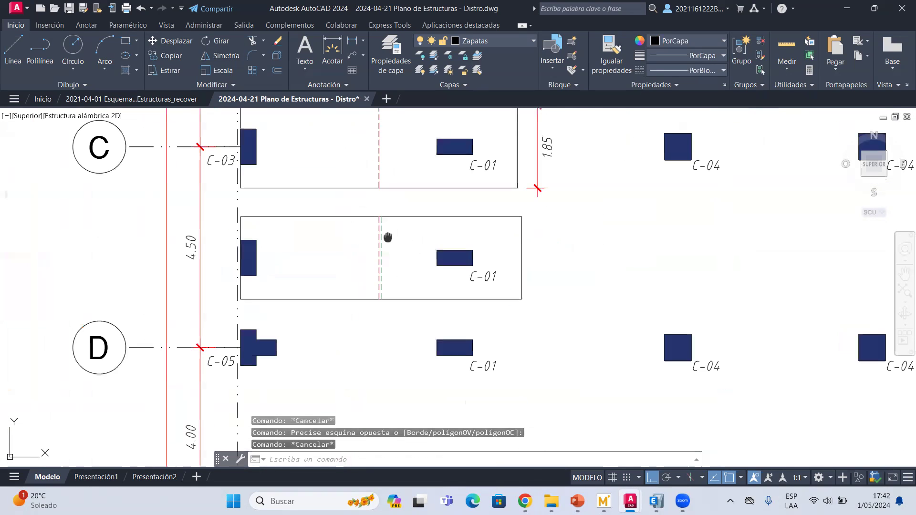
scroll(392, 246, "up", 3)
left_click(380, 243)
left_click(380, 244)
middle_click_drag(409, 262, 388, 225)
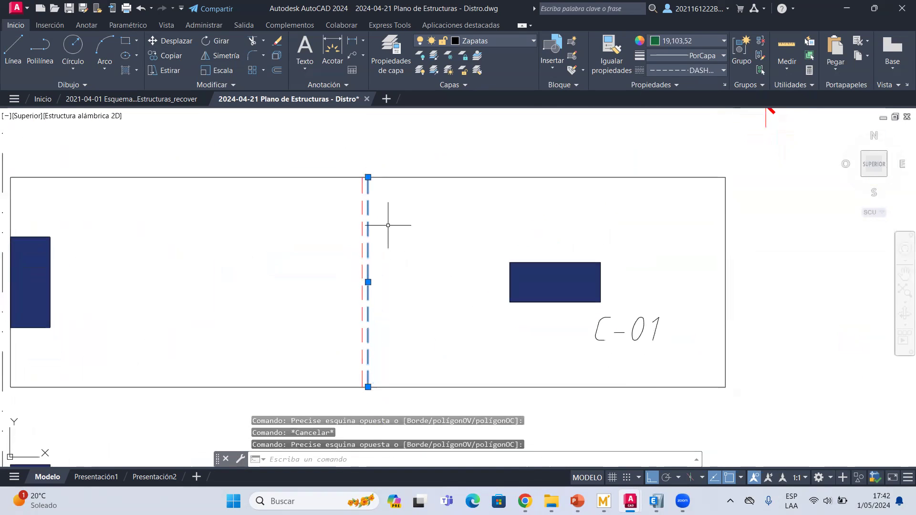
left_click(396, 189)
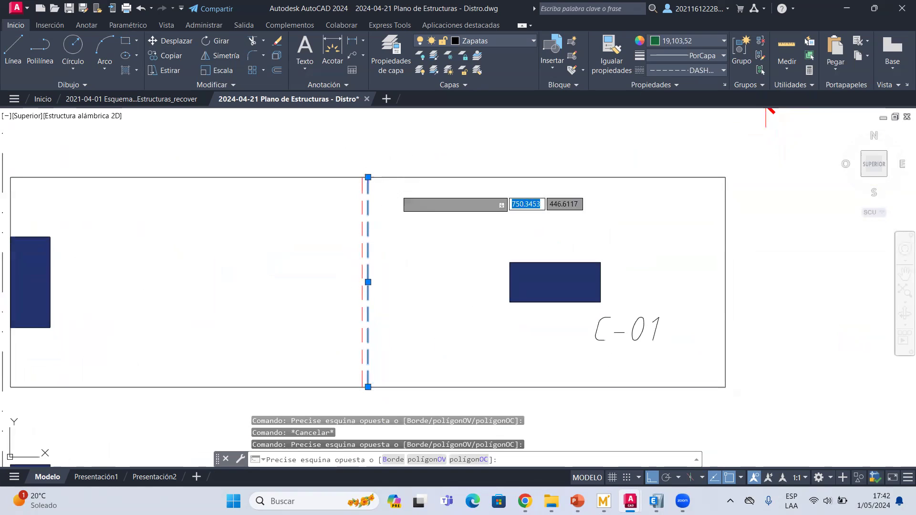
left_click(385, 158)
scroll(366, 176, "up", 2)
scroll(367, 178, "down", 5)
scroll(366, 183, "up", 3)
scroll(367, 197, "up", 2)
key("Escape")
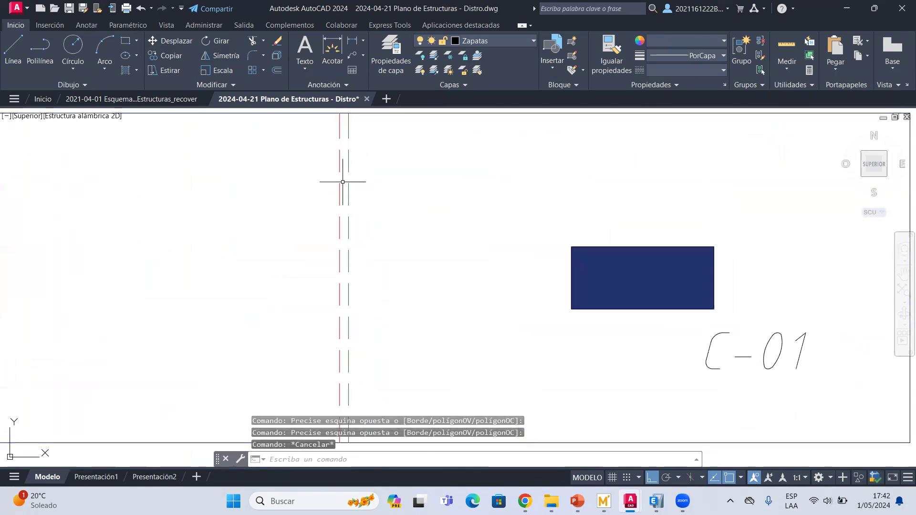
Examine the red dashed line in the copied footing against the green centreline and the columns
left_click(339, 181)
scroll(338, 181, "down", 2)
middle_click_drag(334, 188, 399, 213)
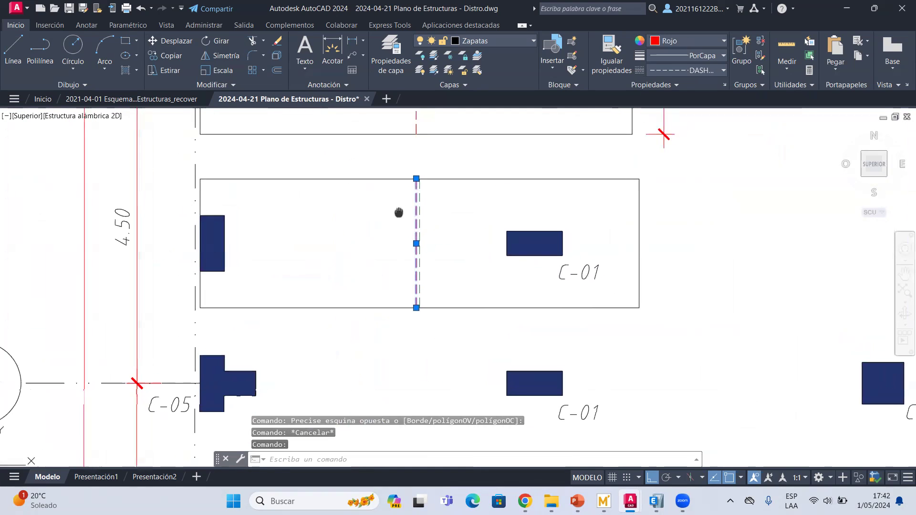
key("Escape")
scroll(414, 219, "up", 2)
left_click(408, 223)
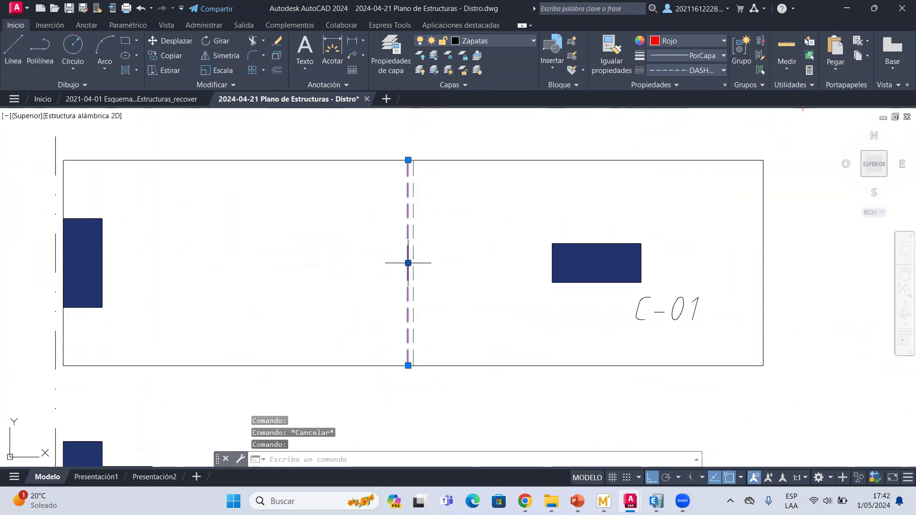
scroll(157, 238, "down", 2)
middle_click_drag(147, 247, 165, 258)
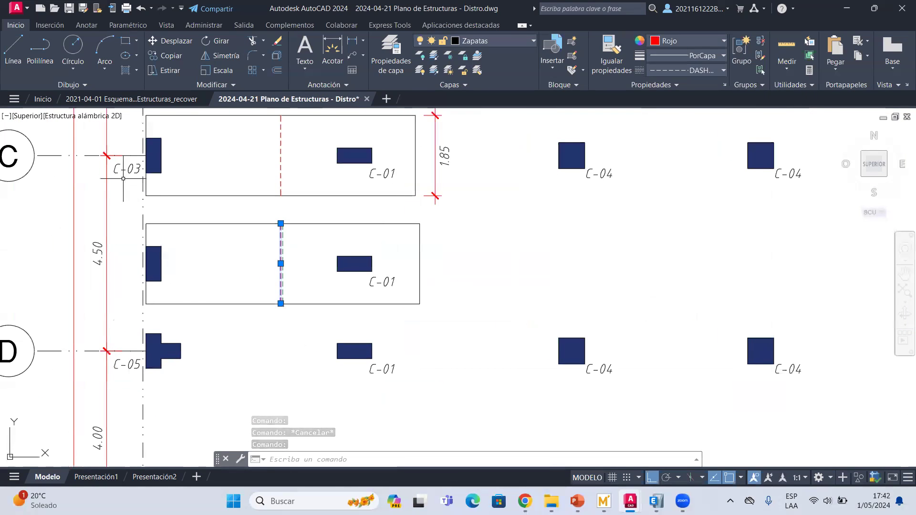
middle_click_drag(273, 253, 286, 255)
scroll(296, 256, "up", 4)
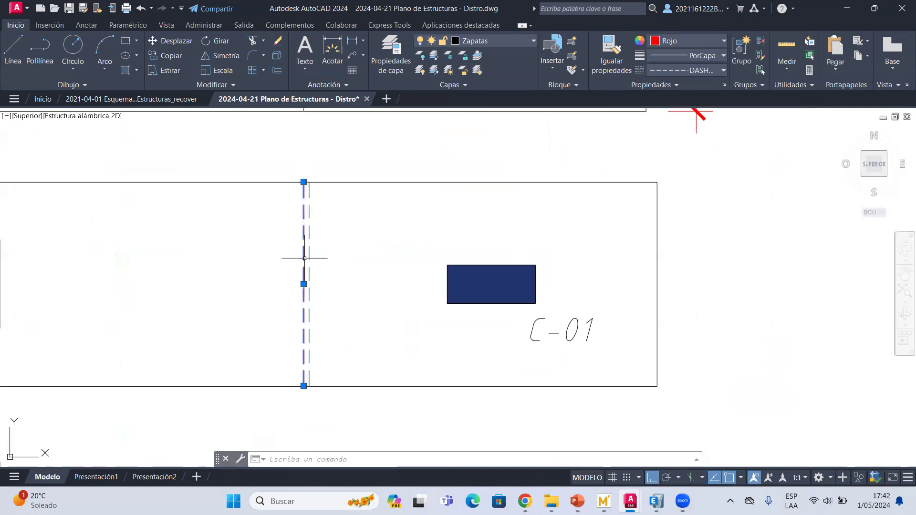
key("Escape")
middle_click_drag(352, 249, 422, 271)
scroll(370, 267, "down", 2)
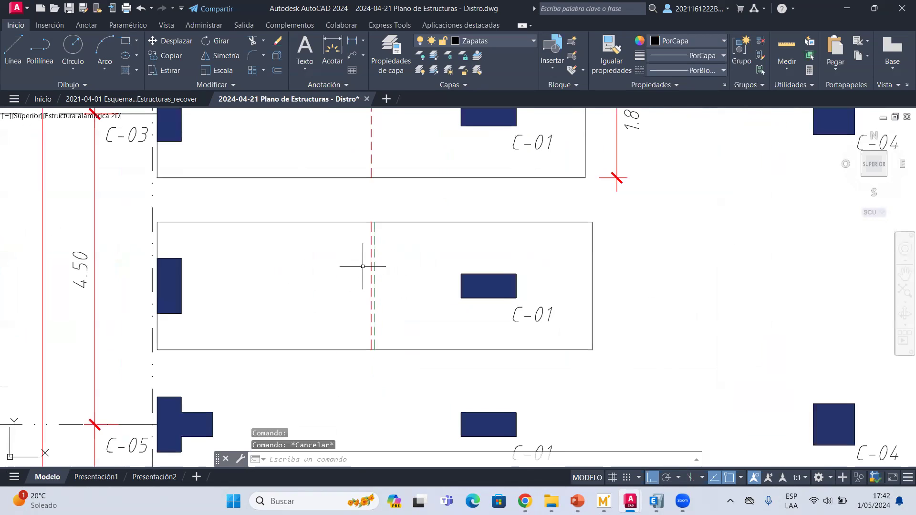
middle_click_drag(365, 264, 380, 282)
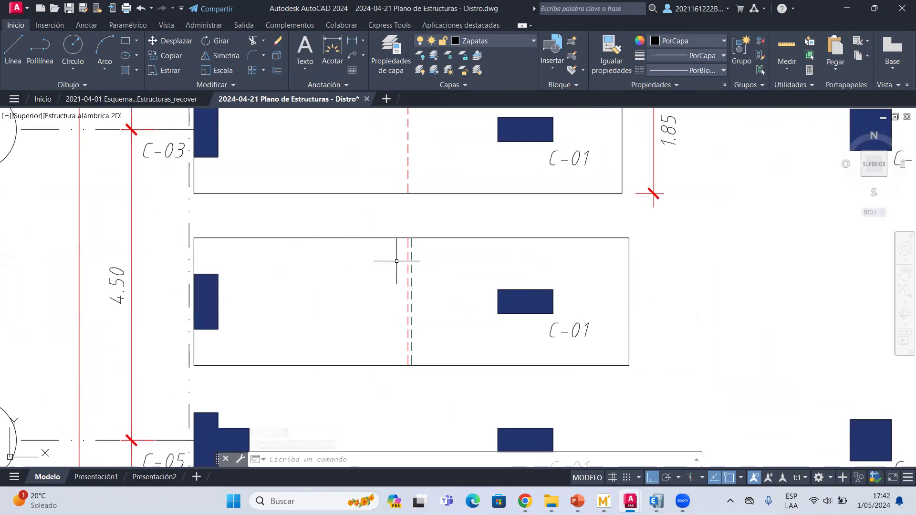
Save the drawing and stretch the right edge of the copied footing rectangle outward by a further 0.2
key("ctrl+s")
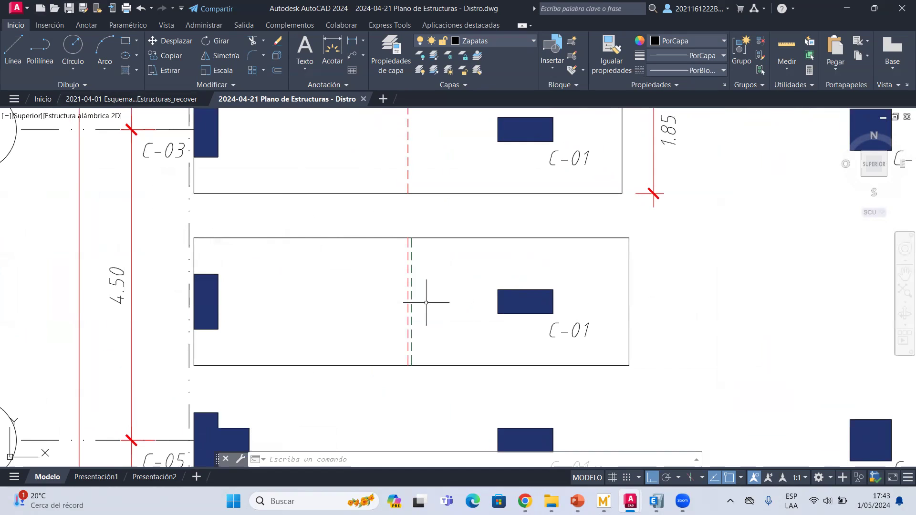
scroll(401, 266, "up", 2)
left_click(405, 251)
left_click(406, 254)
left_click(462, 235)
left_click(455, 208)
middle_click_drag(498, 242, 382, 229)
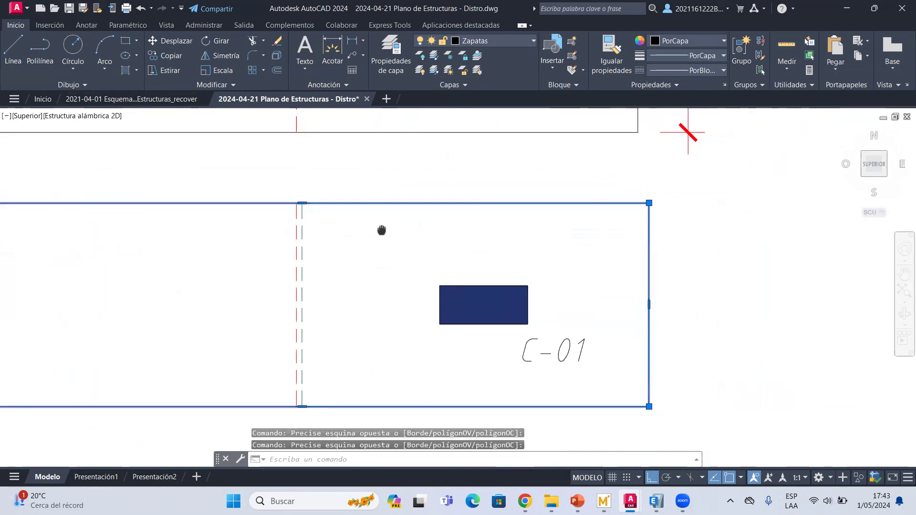
left_click(649, 304)
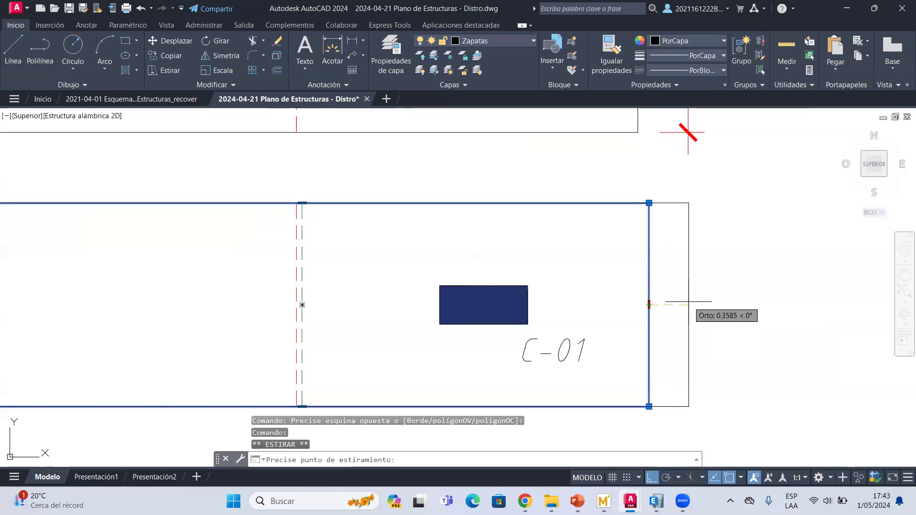
type("0.2")
key("Return")
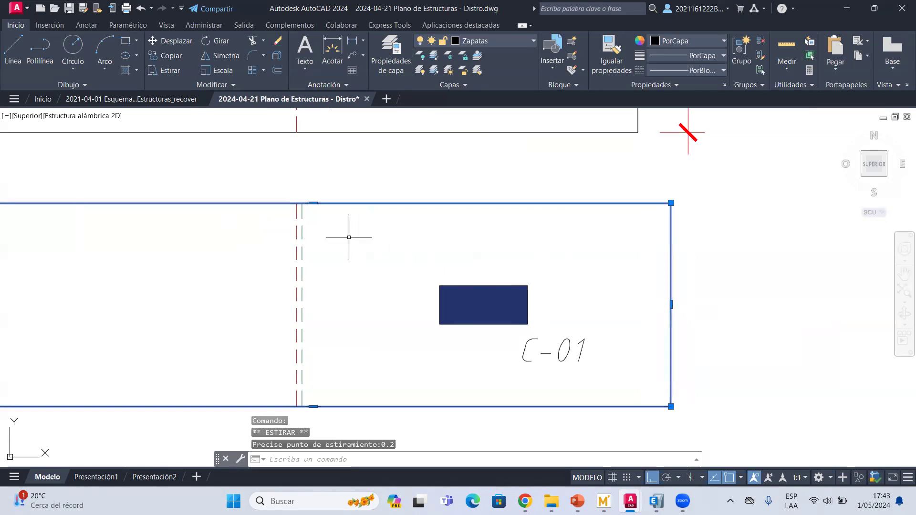
key("Escape")
Move the green dashed line by its upper endpoint to the new midpoint of the widened footing's upper edge
left_click(324, 229)
scroll(315, 224, "up", 4)
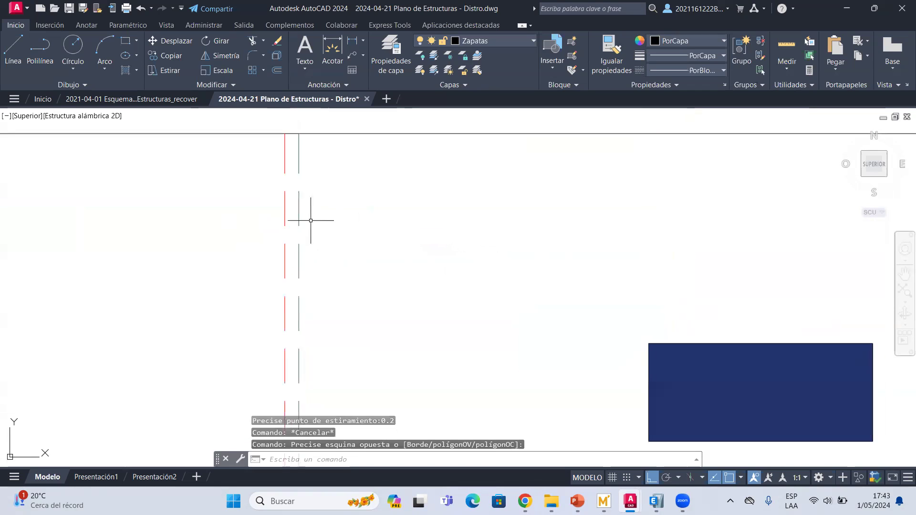
left_click(310, 221)
left_click(289, 201)
left_click(174, 41)
left_click(298, 133)
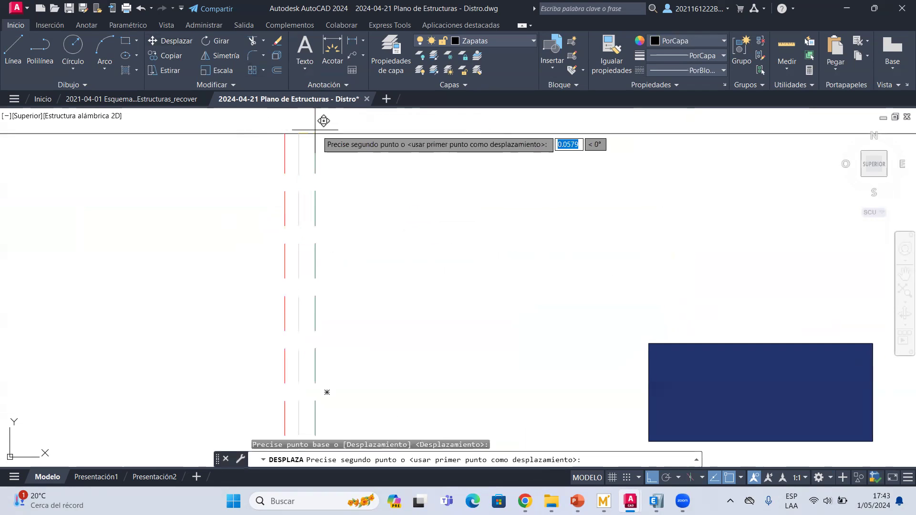
key("Escape")
scroll(358, 188, "down", 5)
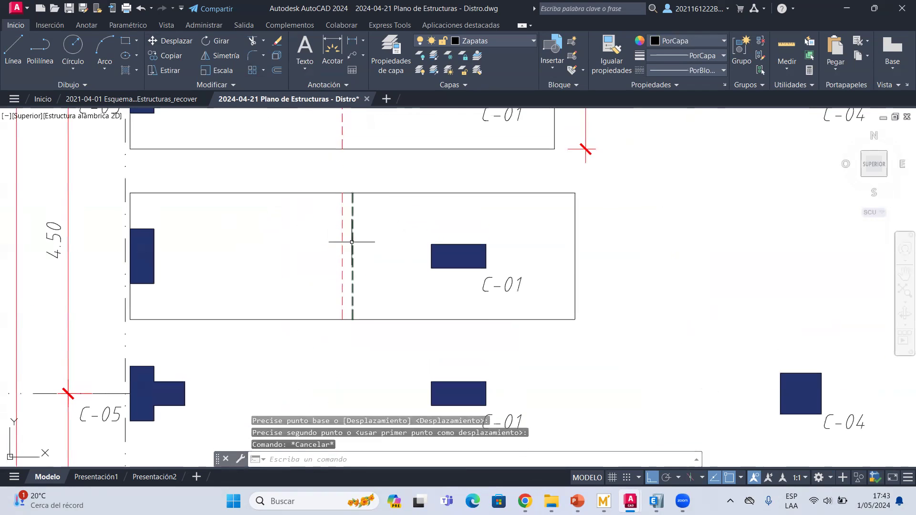
key("Escape")
Dimension the horizontal gap between the red and green dashed lines above the copied footing
scroll(352, 242, "up", 4)
scroll(326, 217, "down", 2)
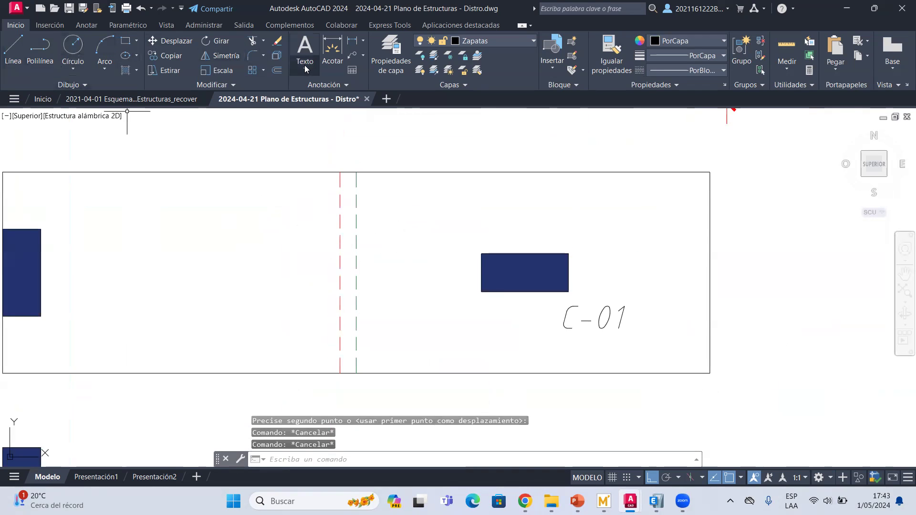
left_click(332, 50)
left_click(340, 171)
left_click(356, 172)
middle_click_drag(366, 157, 359, 206)
left_click(362, 185)
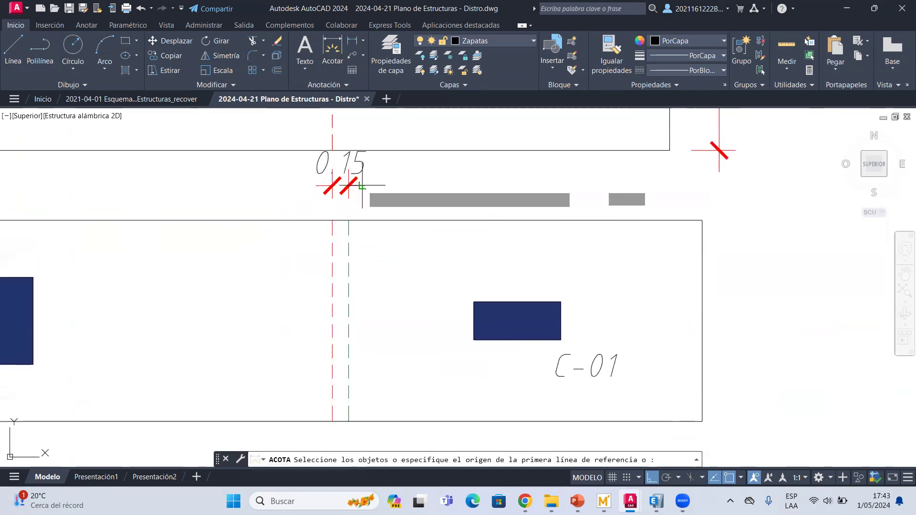
key("Escape")
Replace the text of the dimension between the two dashed lines with "e"
left_click(355, 167)
key("Escape")
left_click(355, 161)
key("Escape")
left_click(356, 161)
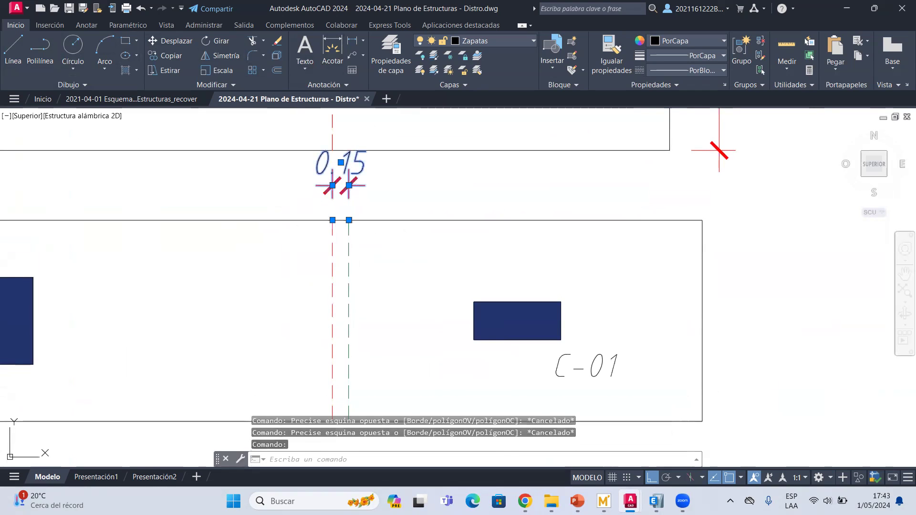
double_click(356, 160)
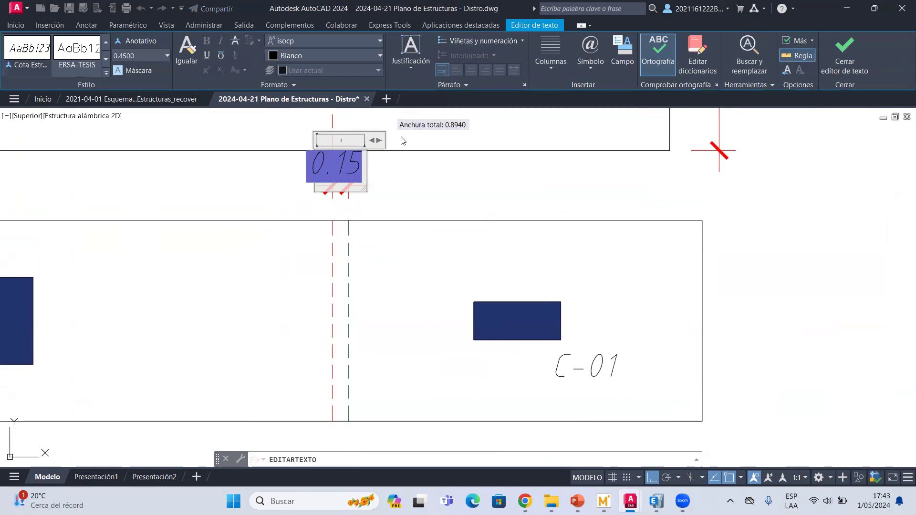
type("e")
left_click(401, 141)
key("Escape")
scroll(356, 163, "down", 1)
scroll(352, 173, "up", 1)
key("Escape")
Stretch the right edge of the copied footing rectangle outward by another 0.4
left_click(403, 235)
left_click(384, 198)
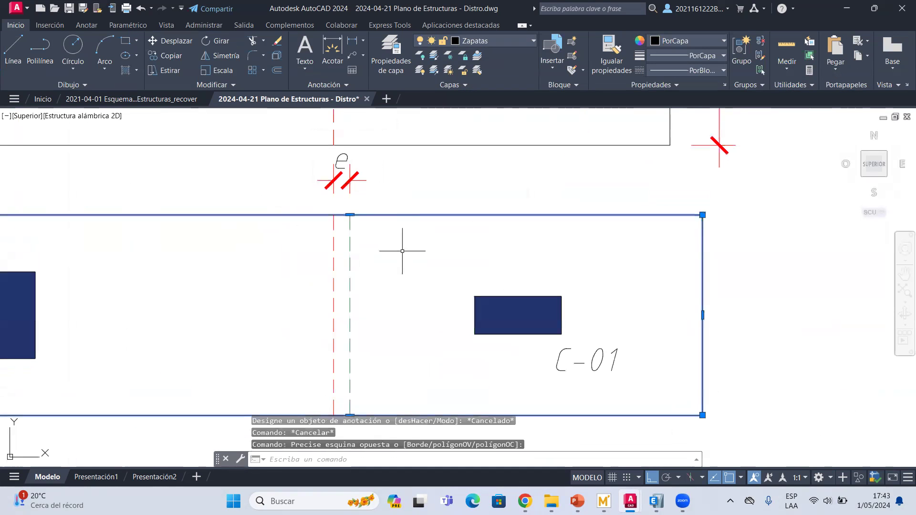
middle_click_drag(403, 251, 339, 218)
left_click(639, 282)
type("0.4")
key("Return")
key("Escape")
Move the green dashed line to the midpoint of the footing's upper edge so the "e" dimension spans the new gap
left_click(336, 233)
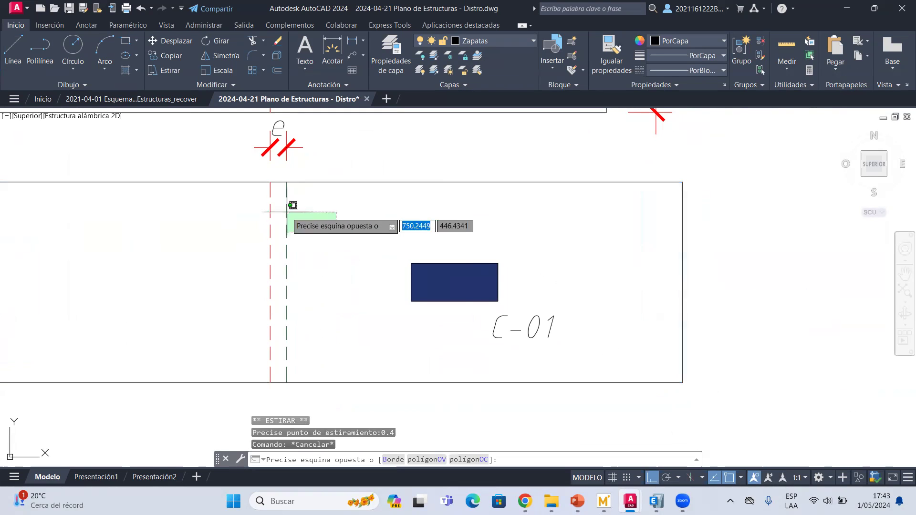
left_click(277, 205)
left_click(174, 41)
left_click(286, 183)
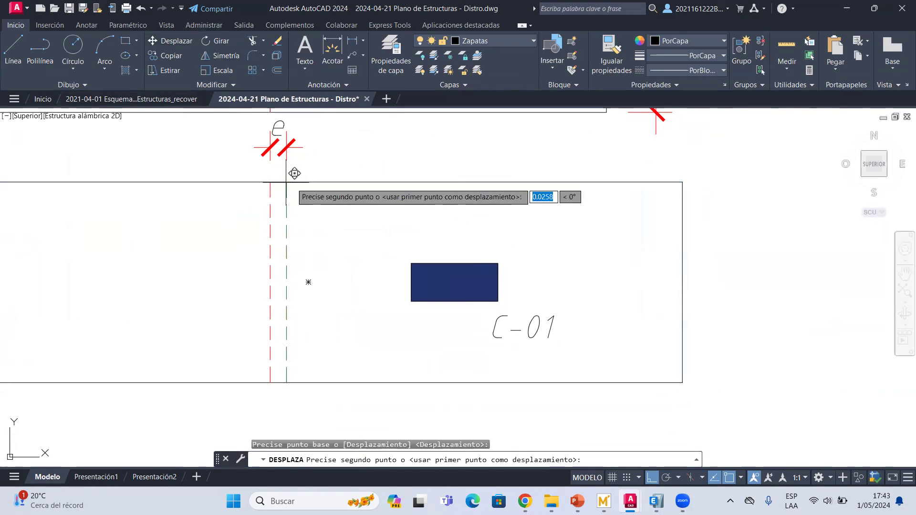
key("Escape")
scroll(301, 167, "down", 3)
scroll(297, 155, "up", 3)
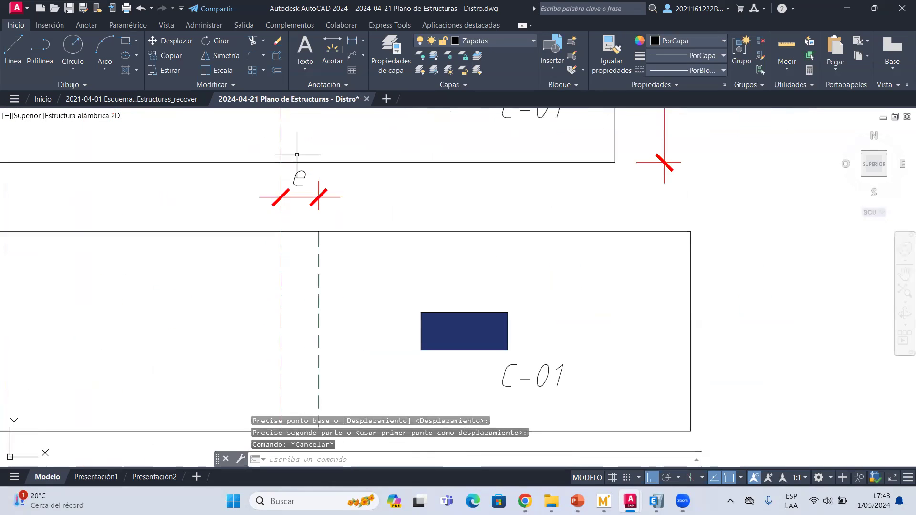
key("Escape")
scroll(297, 155, "down", 2)
scroll(507, 187, "down", 2)
mouse_move(413, 221)
middle_mouse_down()
mouse_move(432, 237)
mouse_move(425, 260)
middle_mouse_up()
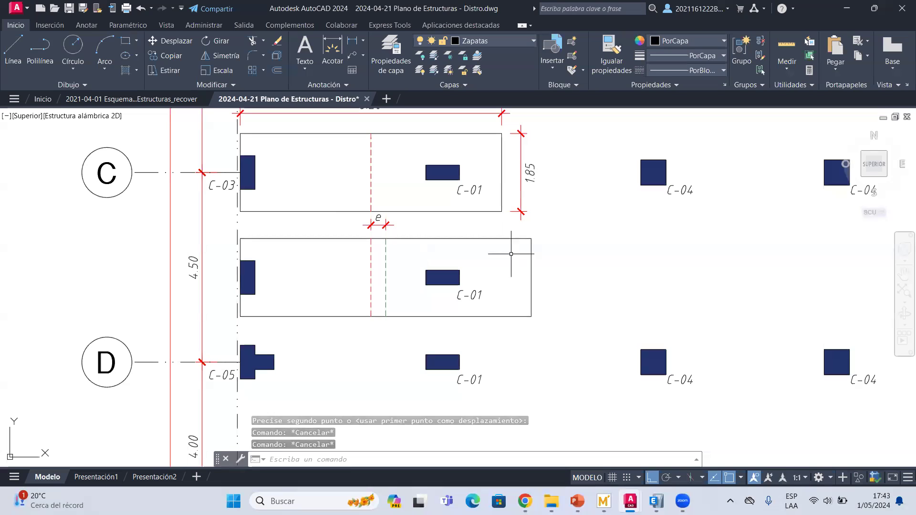
scroll(439, 244, "up", 2)
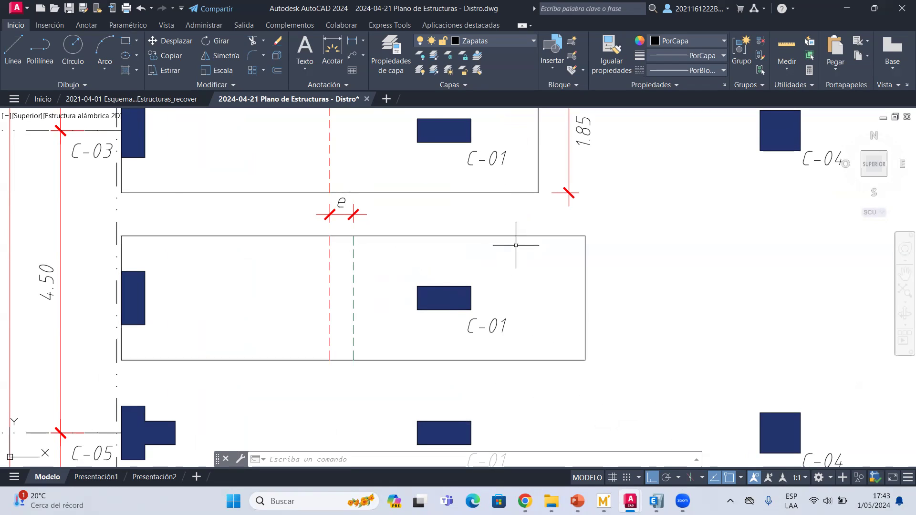
middle_click_drag(379, 252, 377, 259)
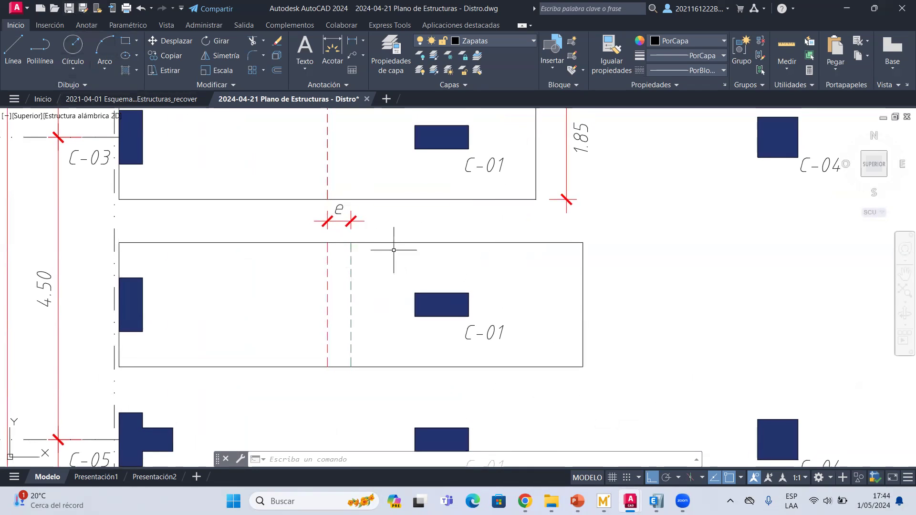
scroll(402, 249, "down", 2)
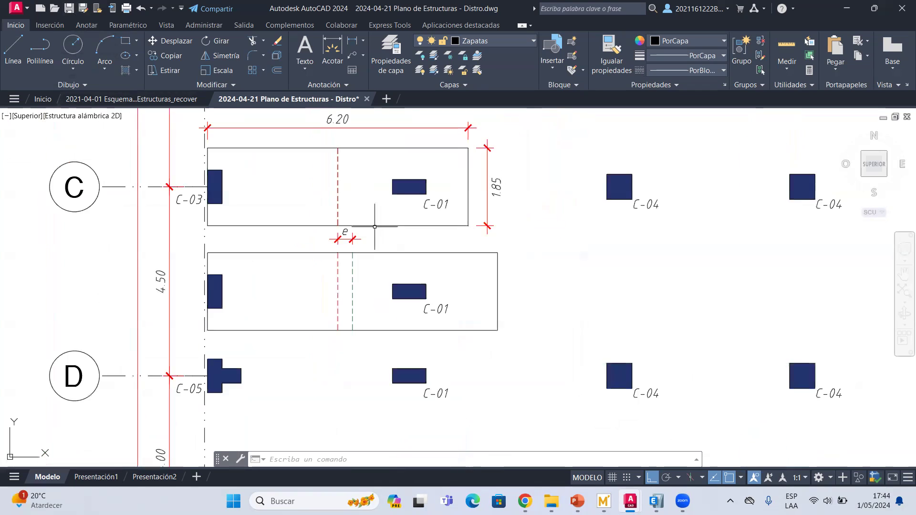
Review the combined footing dimensions in section 03.03 of the Mathcad sheet and switch to the ETABS column forces table
key("alt+Tab")
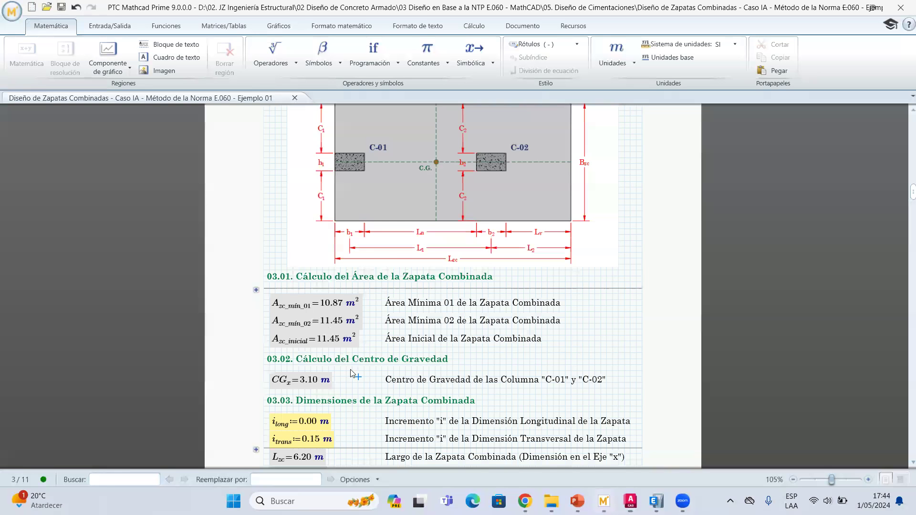
scroll(351, 372, "down", 3)
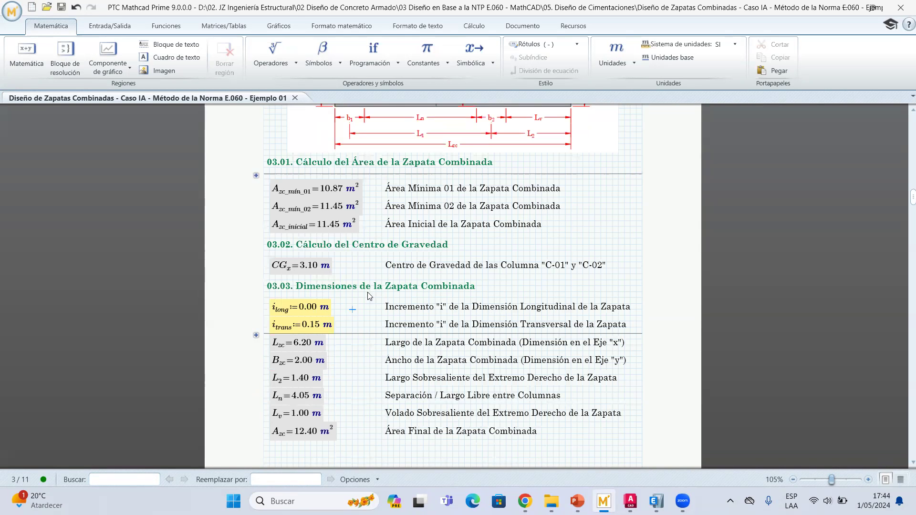
key("alt+Tab")
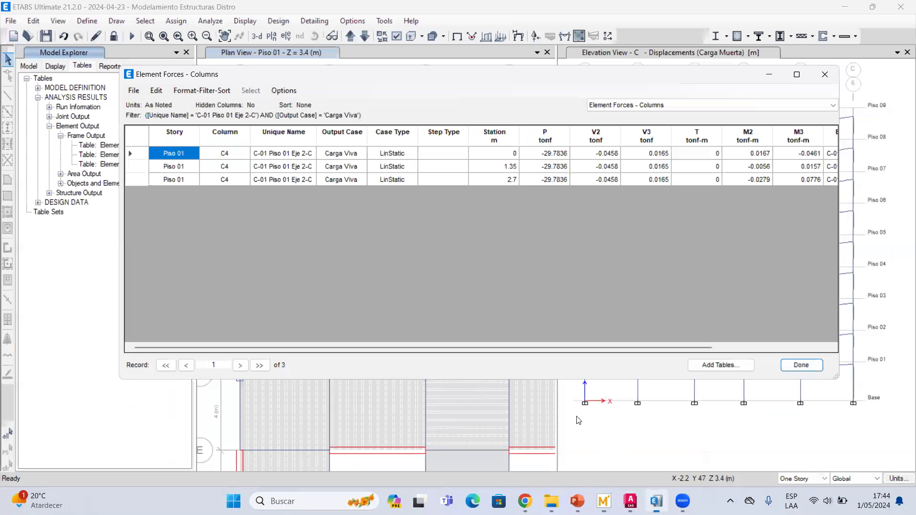
Switch to the AutoCAD plan and examine the red and green dashed lines and the "e" gap on the copied footing
mouse_move(630, 501)
left_click(649, 439)
scroll(476, 303, "up", 5)
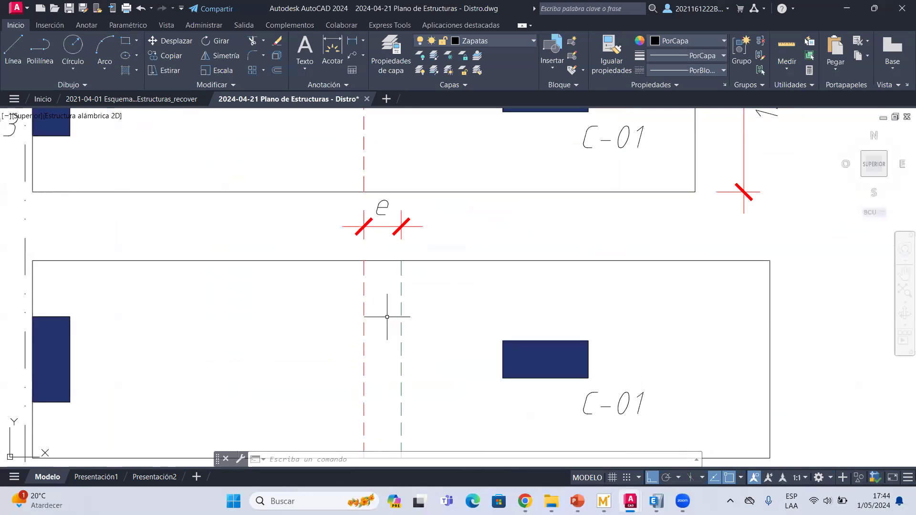
middle_click_drag(387, 317, 353, 294)
left_click(372, 276)
left_click(358, 273)
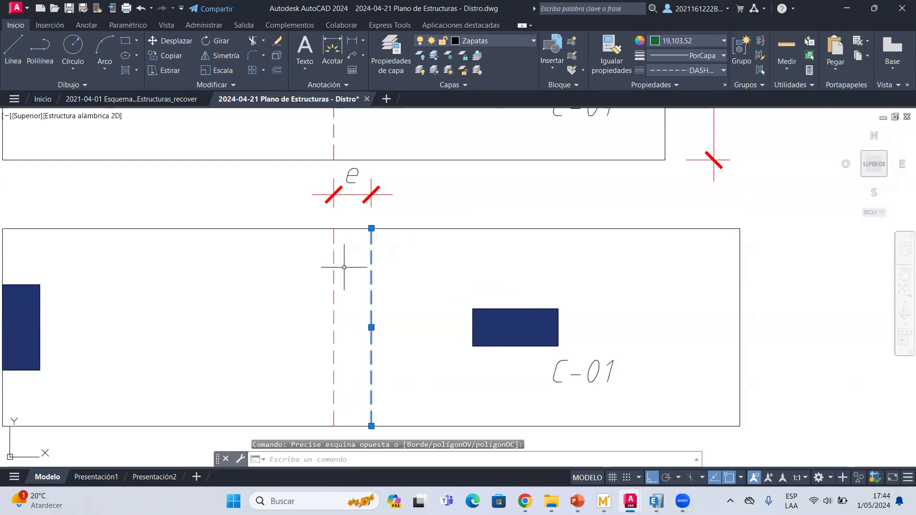
key("Escape")
left_click(344, 267)
left_click(327, 270)
scroll(334, 283, "down", 2)
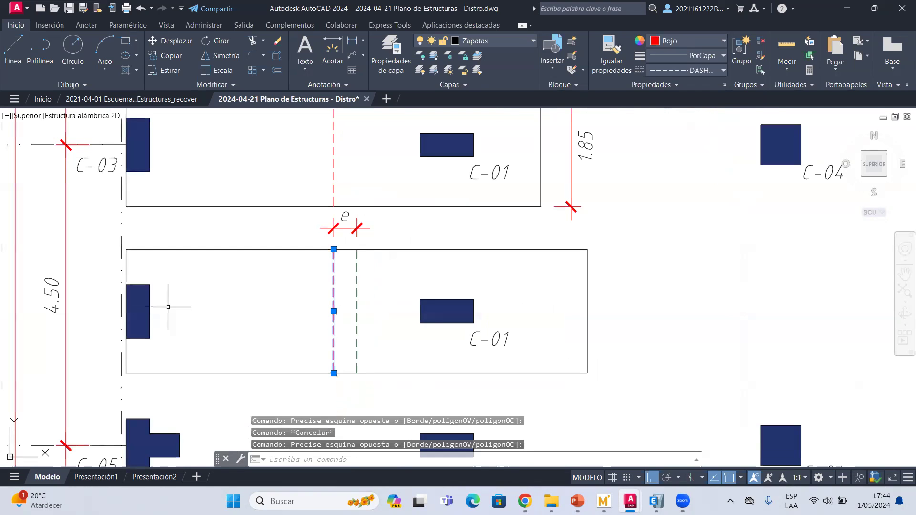
key("Escape")
scroll(349, 232, "up", 2)
scroll(348, 250, "down", 2)
middle_click_drag(347, 249, 344, 240)
scroll(354, 231, "up", 3)
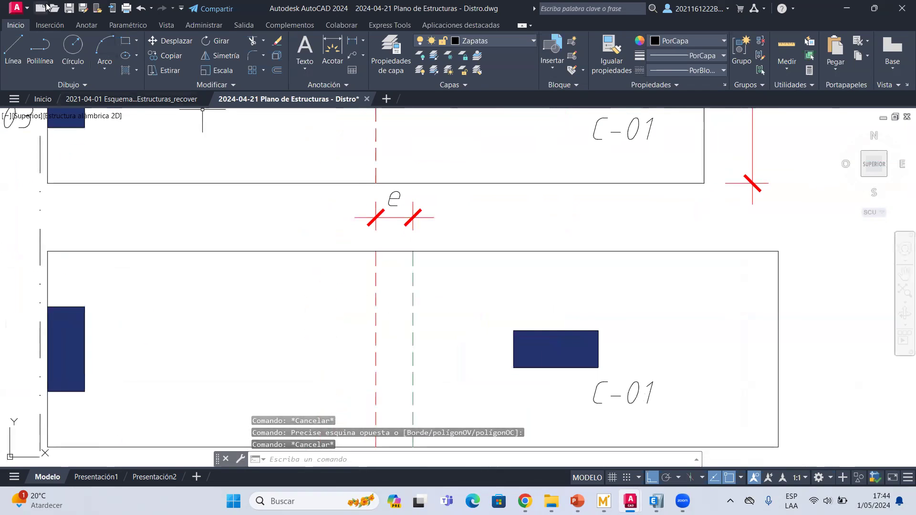
Save the drawing
left_click(72, 8)
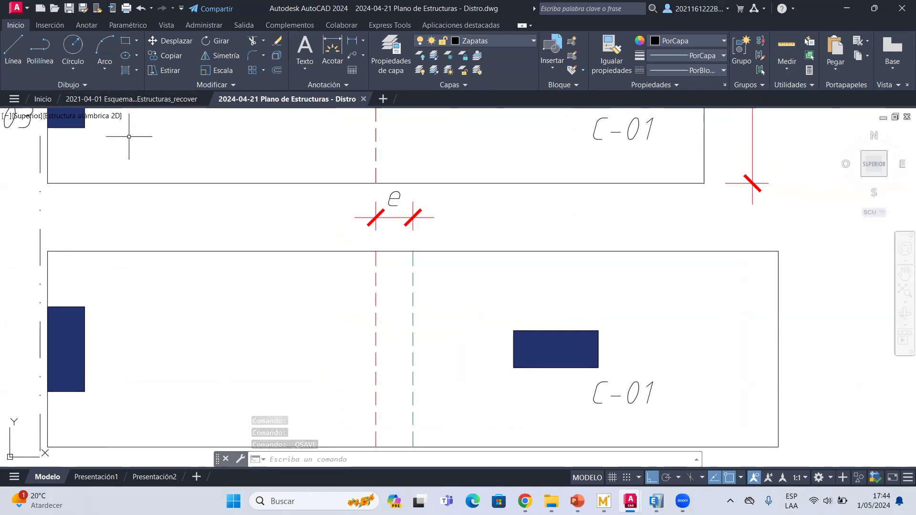
scroll(307, 278, "down", 2)
middle_click_drag(311, 272, 308, 289)
left_click(70, 8)
middle_click_drag(276, 227, 260, 274)
middle_click_drag(317, 286, 327, 251)
left_click(123, 199)
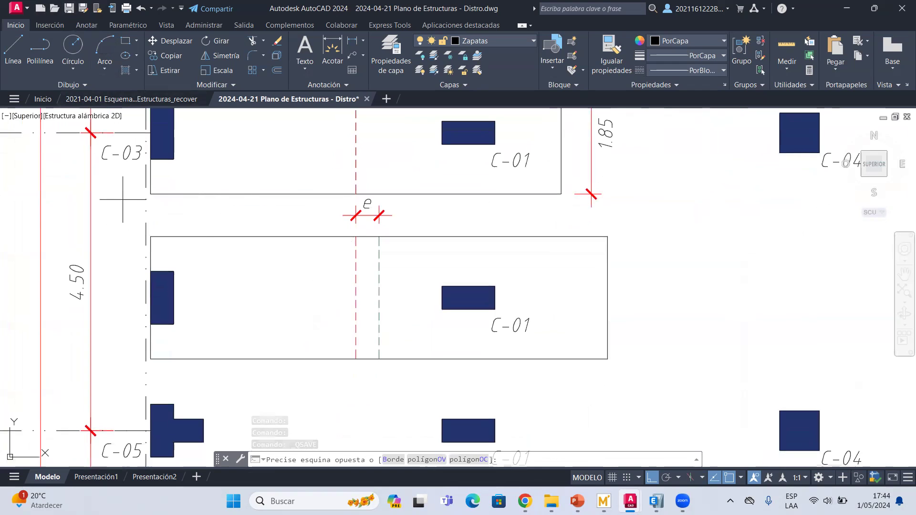
left_click(153, 221)
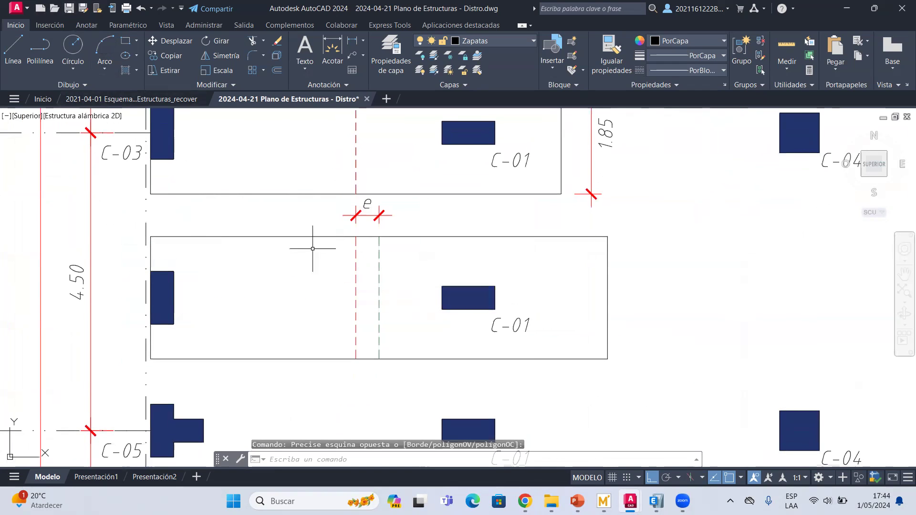
middle_click_drag(311, 248, 322, 255)
left_click(634, 368)
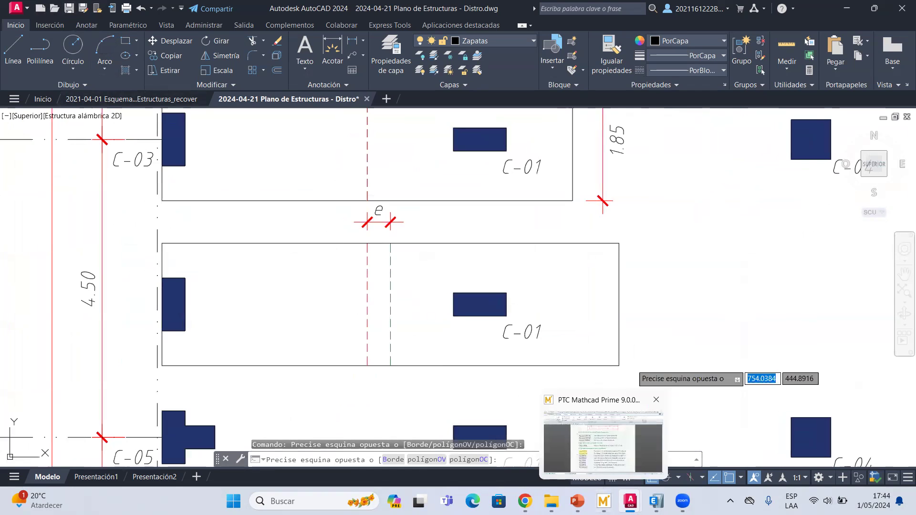
left_click(634, 367)
middle_click_drag(475, 325, 413, 289)
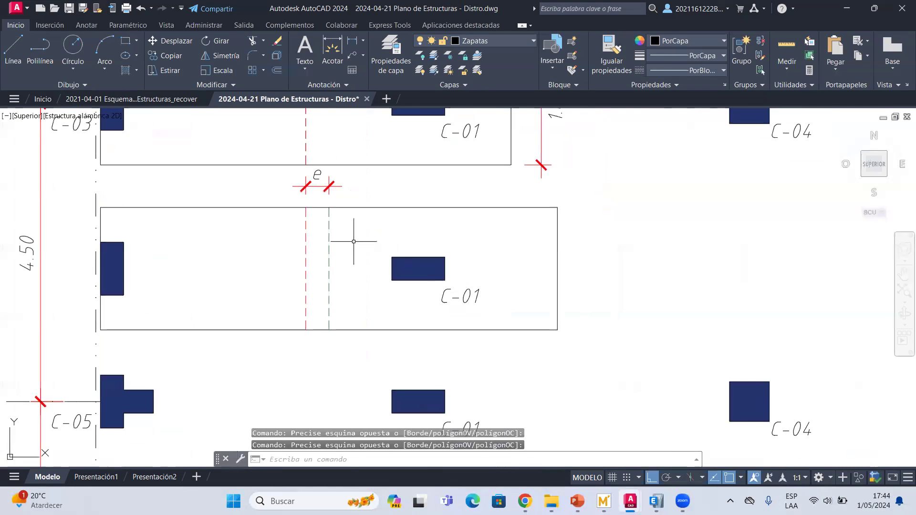
Stretch the right edge of the copied footing rectangle inward by 0.6
left_click(446, 234)
left_click(417, 197)
left_click(557, 269)
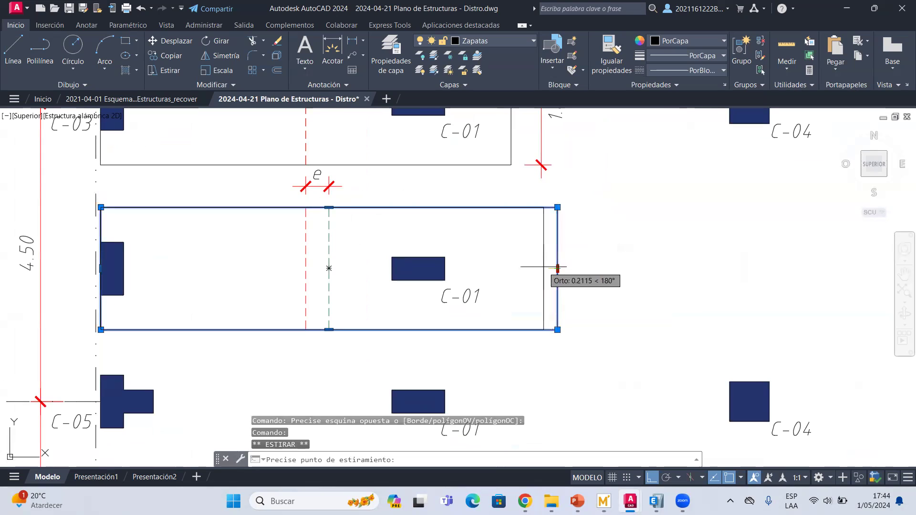
type("0.6")
key("Return")
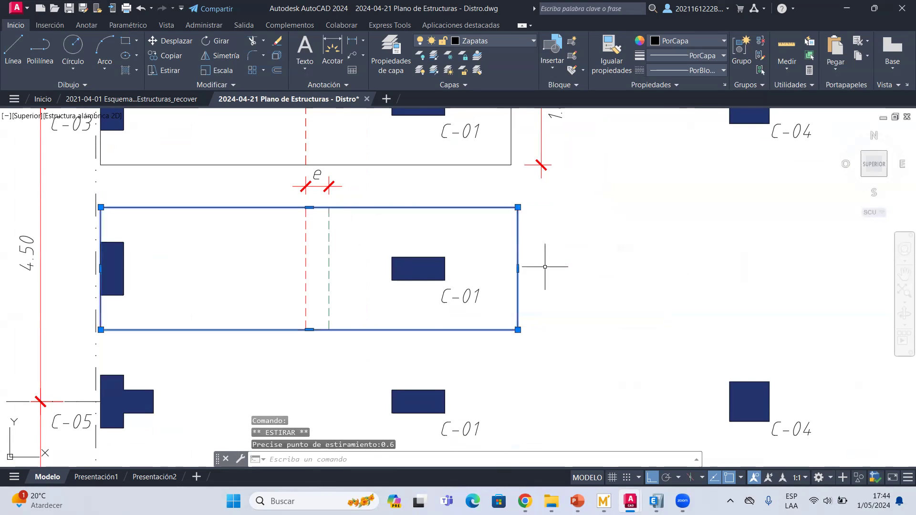
Try to bring the copied footing's right edge inward by another 0.1 and undo the stretch
scroll(332, 223, "up", 2)
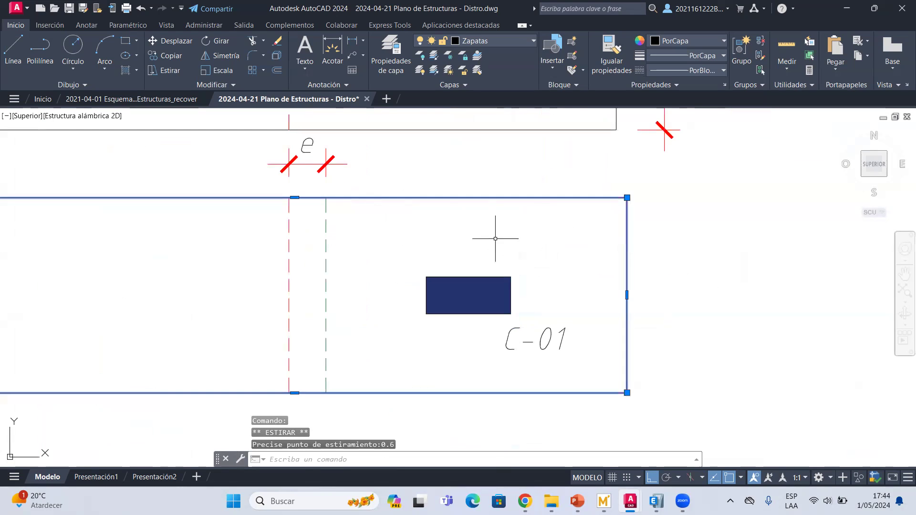
left_click(626, 294)
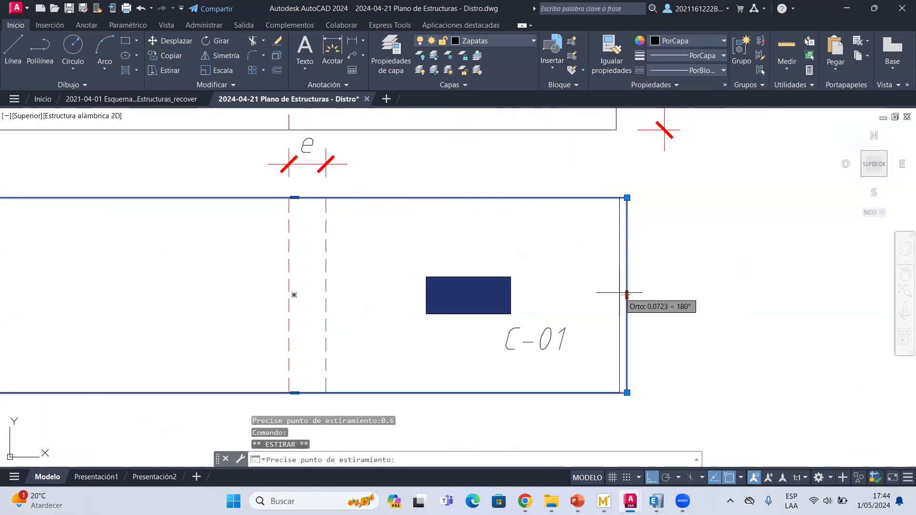
type("0.1")
key("Return")
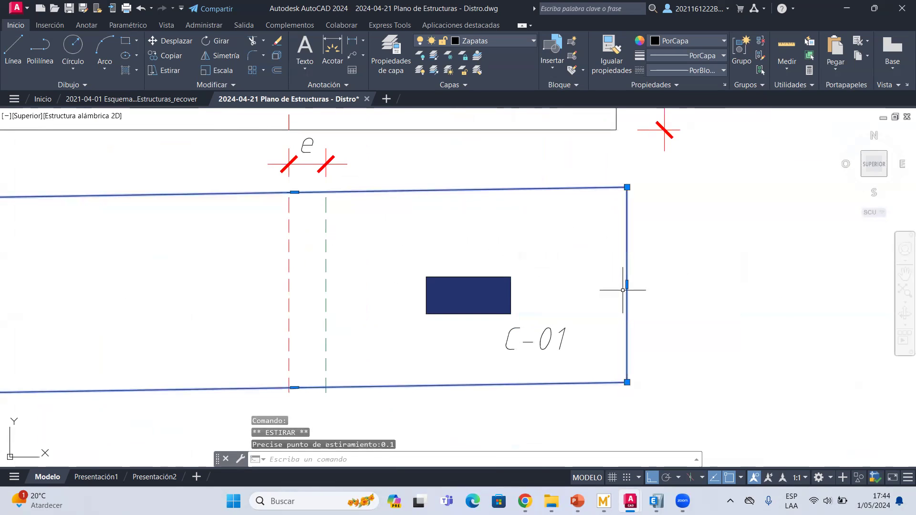
key("ctrl+z")
Stretch the right edge of the copied footing rectangle inward by 0.1
left_click(631, 291)
left_click(622, 276)
left_click(627, 295)
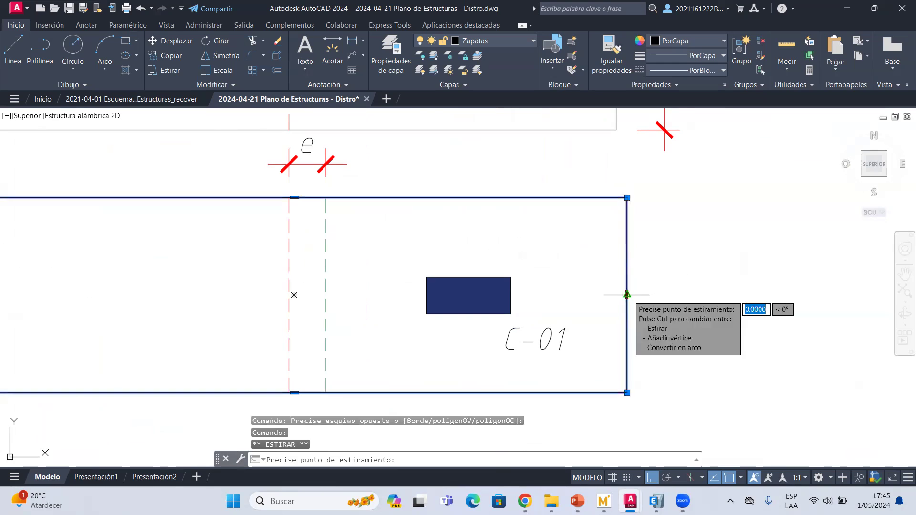
type("0.1")
key("Return")
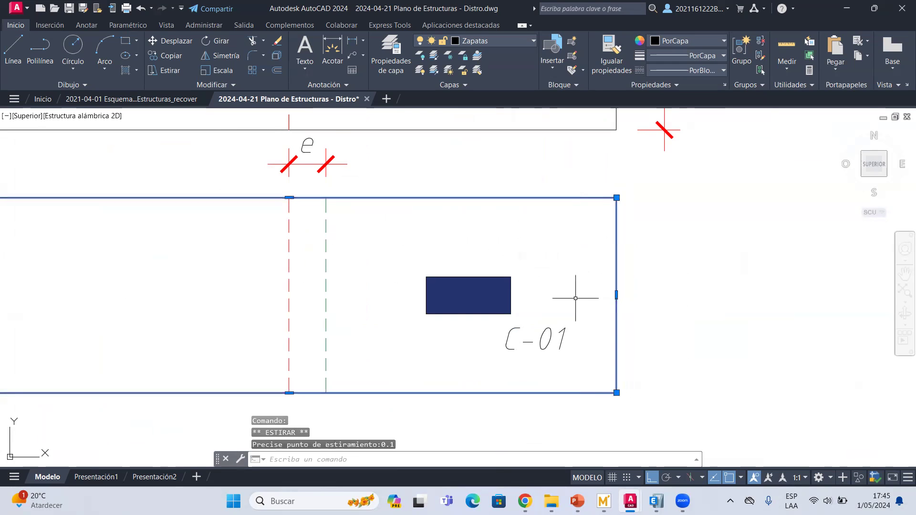
Move the green dashed line onto the red dashed line at the midpoint of the copied footing
key("Escape")
scroll(329, 213, "up", 2)
left_click(330, 225)
left_click(170, 41)
left_click(331, 188)
left_click(271, 188)
scroll(296, 217, "down", 1)
key("Escape")
Delete the "e" dimension above the copied footing
scroll(316, 247, "down", 1)
mouse_move(317, 247)
middle_mouse_down()
mouse_move(334, 234)
mouse_move(354, 246)
middle_mouse_up()
key("Escape")
scroll(331, 190, "up", 2)
left_click(341, 199)
left_click(329, 196)
key("Delete")
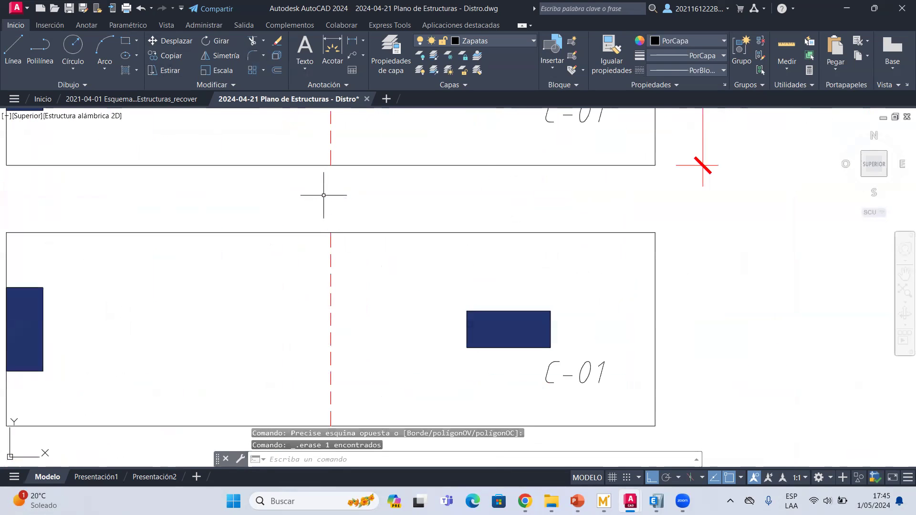
Stretch the upper edge of the copied footing rectangle outward by 0.1
scroll(347, 217, "down", 3)
scroll(341, 237, "up", 1)
left_click(305, 228)
left_click(278, 205)
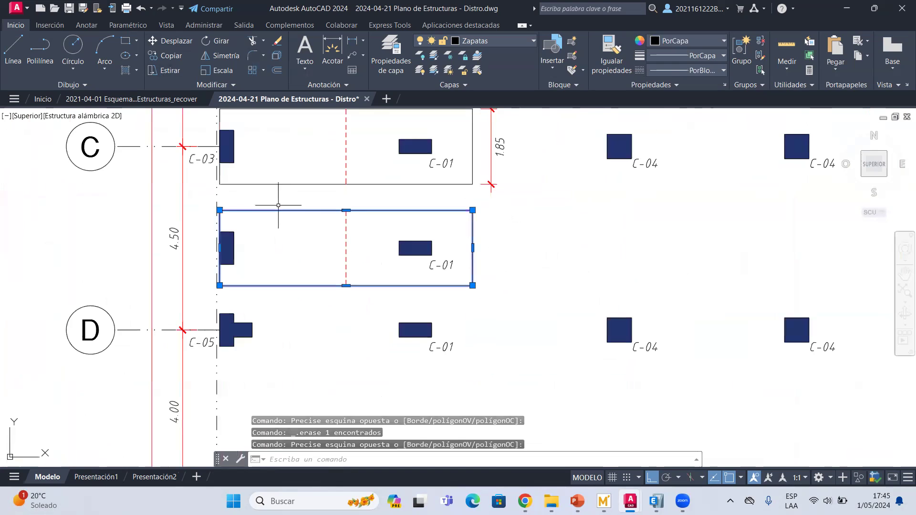
scroll(346, 201, "up", 1)
scroll(346, 200, "up", 2)
left_click(345, 216)
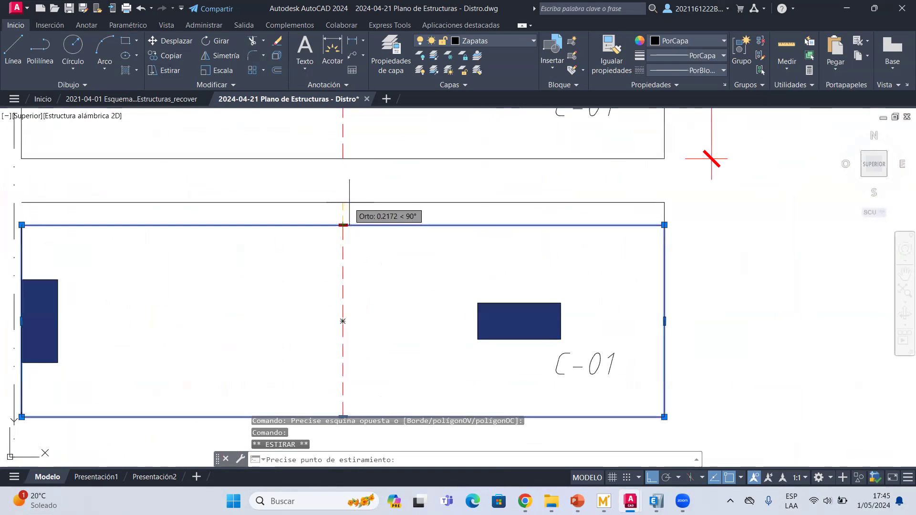
type("0.1")
key("Return")
scroll(375, 286, "down", 2)
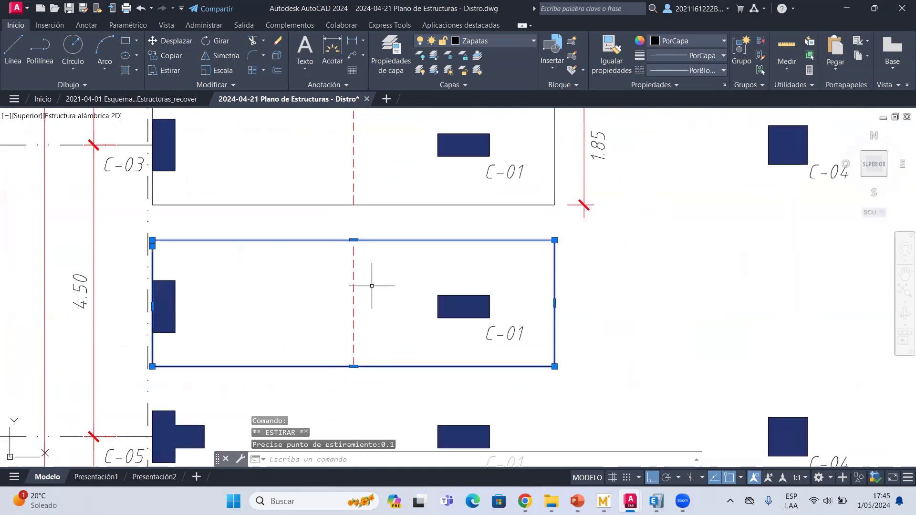
Stretch the lower edge of the copied footing rectangle outward by 0.1
middle_click_drag(313, 372, 307, 322)
left_click(307, 322)
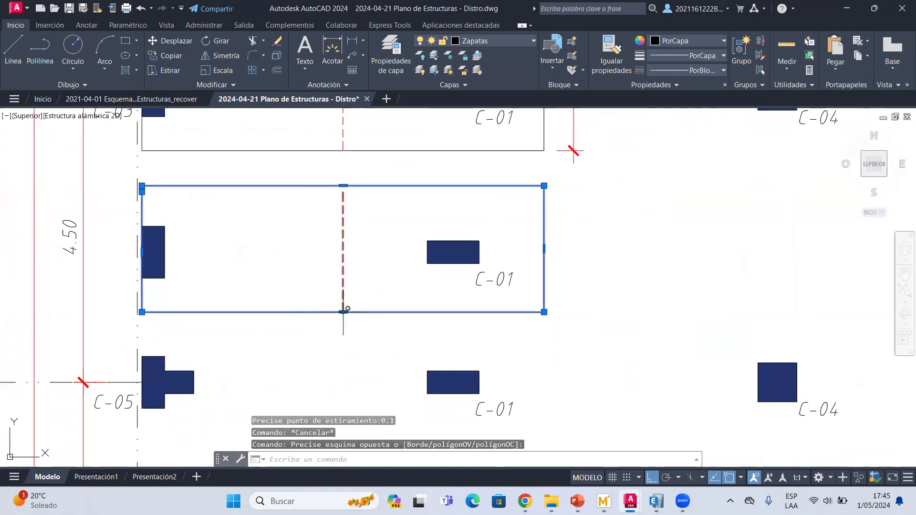
left_click(343, 313)
type("0.1")
key("Return")
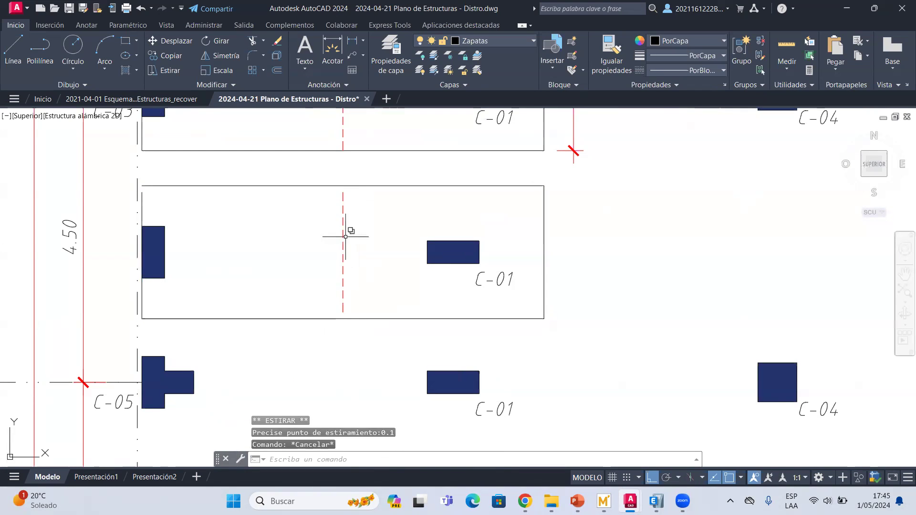
Delete the entire copied footing between axes C and D, including its columns, label and dashed lines
scroll(356, 250, "down", 2)
scroll(352, 237, "up", 2)
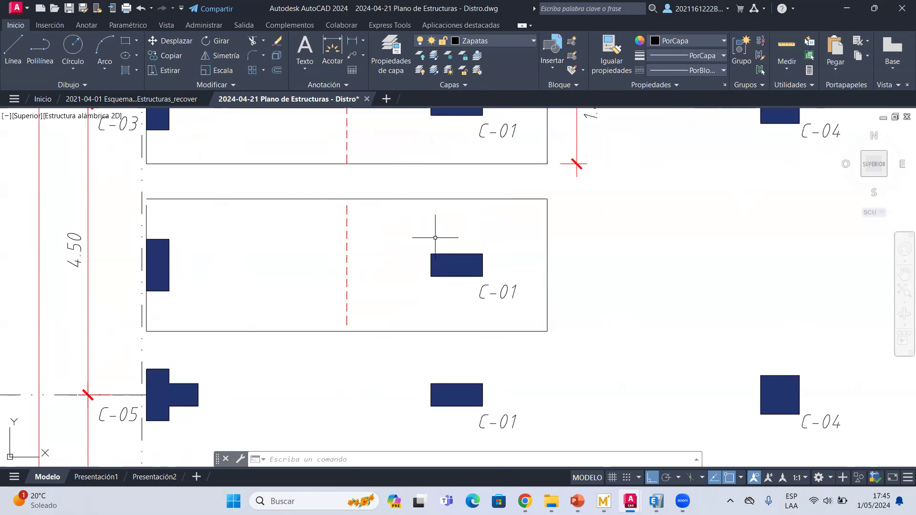
left_click(395, 242)
key("Escape")
left_click(124, 172)
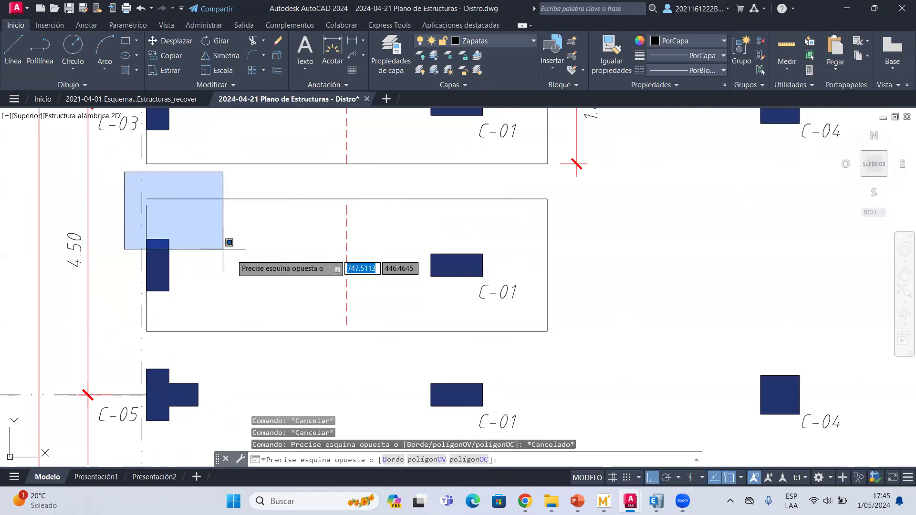
left_click(627, 363)
key("Delete")
Check the combined footing dimensions in section 03.03 of the Mathcad sheet and return to the AutoCAD plan
mouse_move(624, 362)
middle_mouse_down()
mouse_move(528, 348)
mouse_move(454, 318)
middle_mouse_up()
key("alt+Tab")
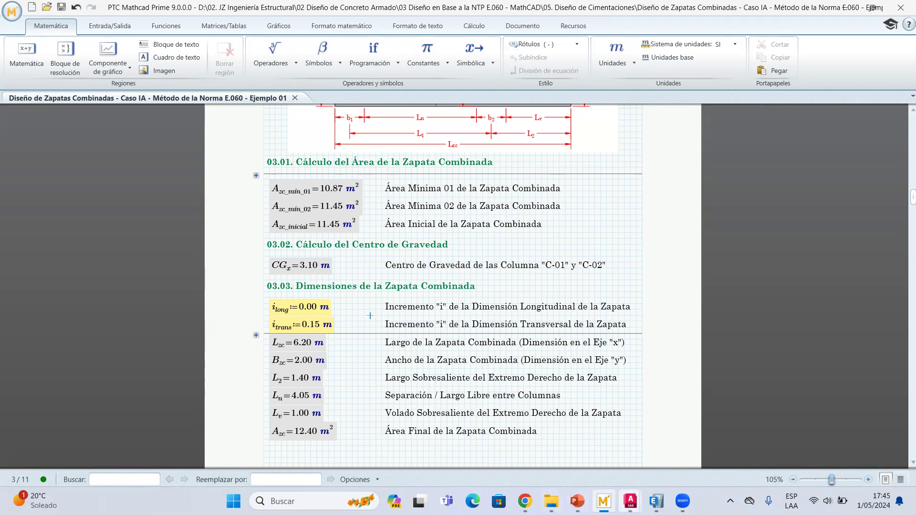
left_click(631, 501)
left_click(685, 447)
Examine the footing on axis C and its surrounding columns on axes B and D in the plan
scroll(334, 267, "down", 3)
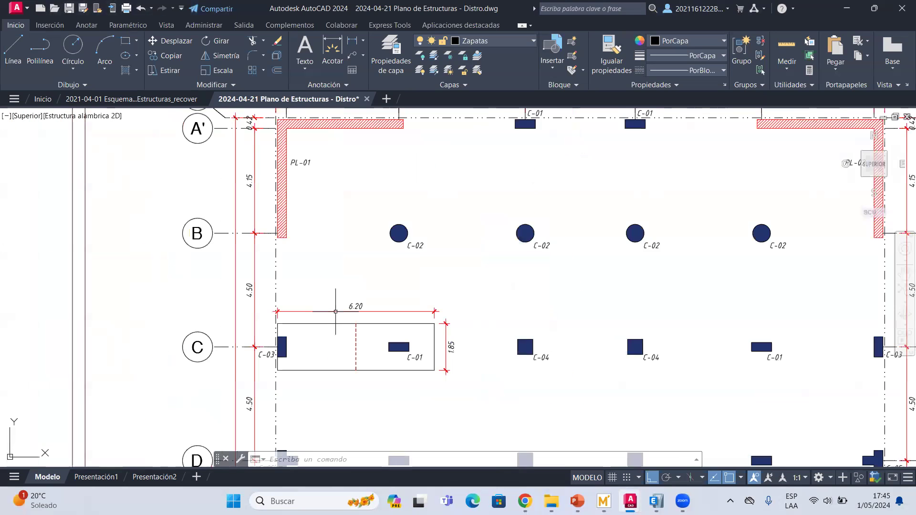
scroll(313, 325, "up", 2)
scroll(310, 301, "up", 2)
scroll(294, 255, "down", 2)
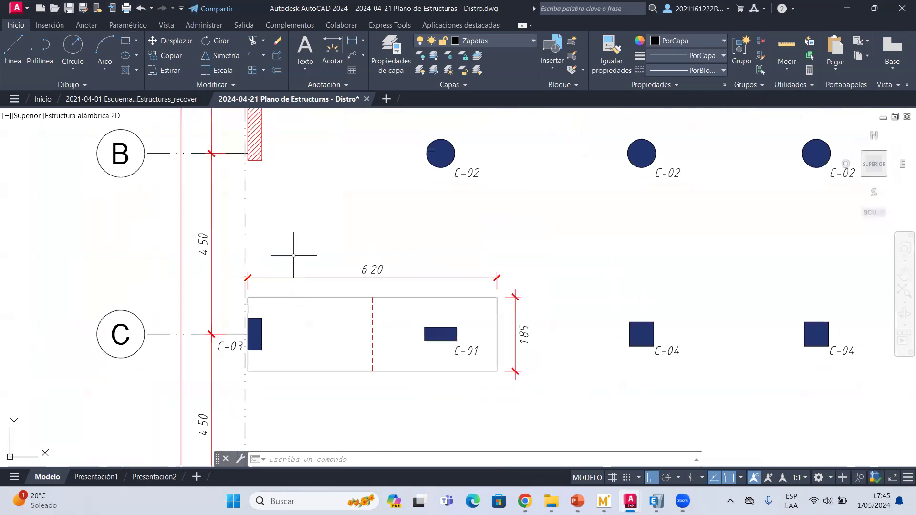
middle_click_drag(440, 157, 435, 187)
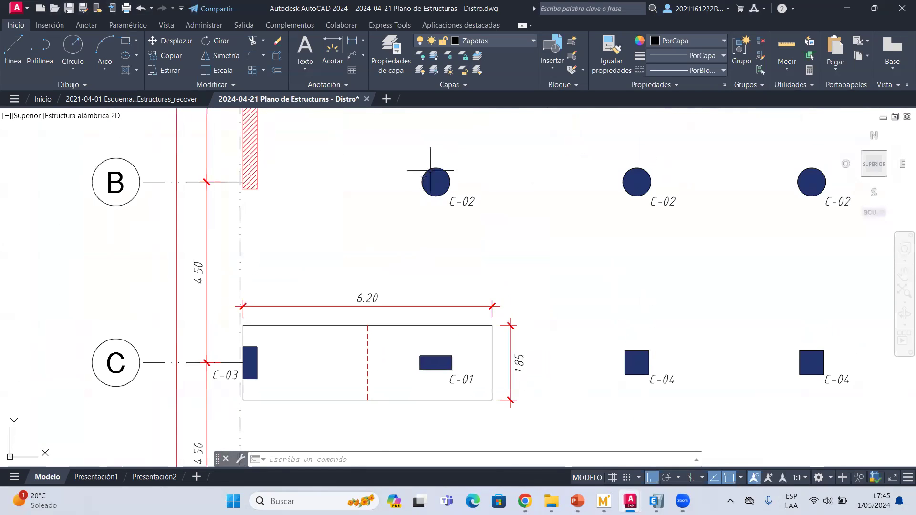
scroll(395, 189, "down", 1)
middle_click_drag(385, 154, 385, 190)
middle_click_drag(371, 357, 367, 288)
scroll(329, 362, "up", 1)
middle_click_drag(329, 362, 328, 313)
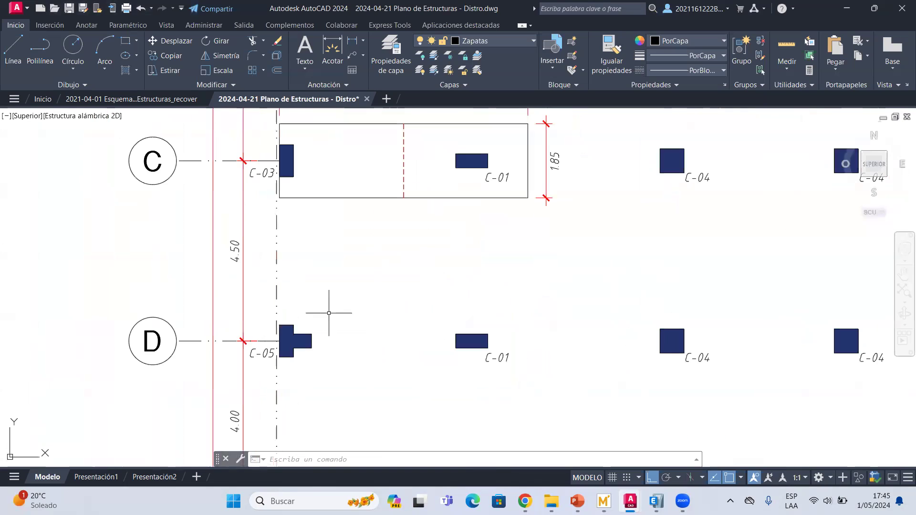